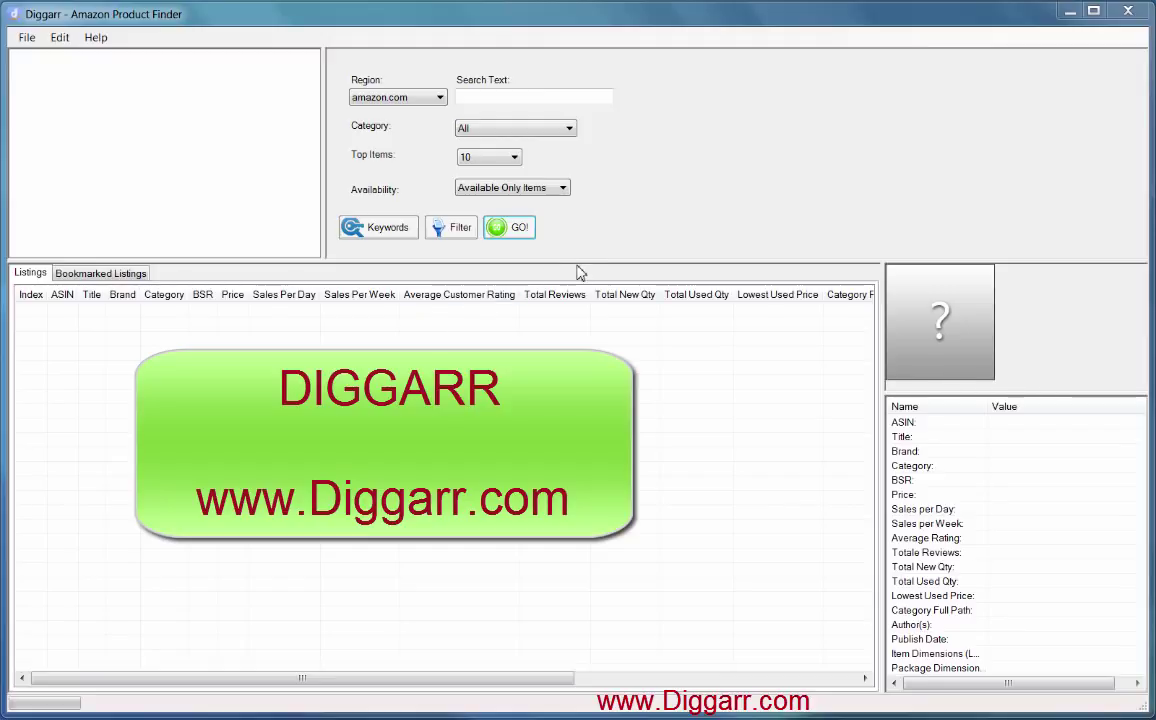
# Step: Shrink the upper area and narrow the empty side pane, and enter "power banks" as the search text
pyautogui.moveTo(581, 264); pyautogui.dragTo(583, 254)
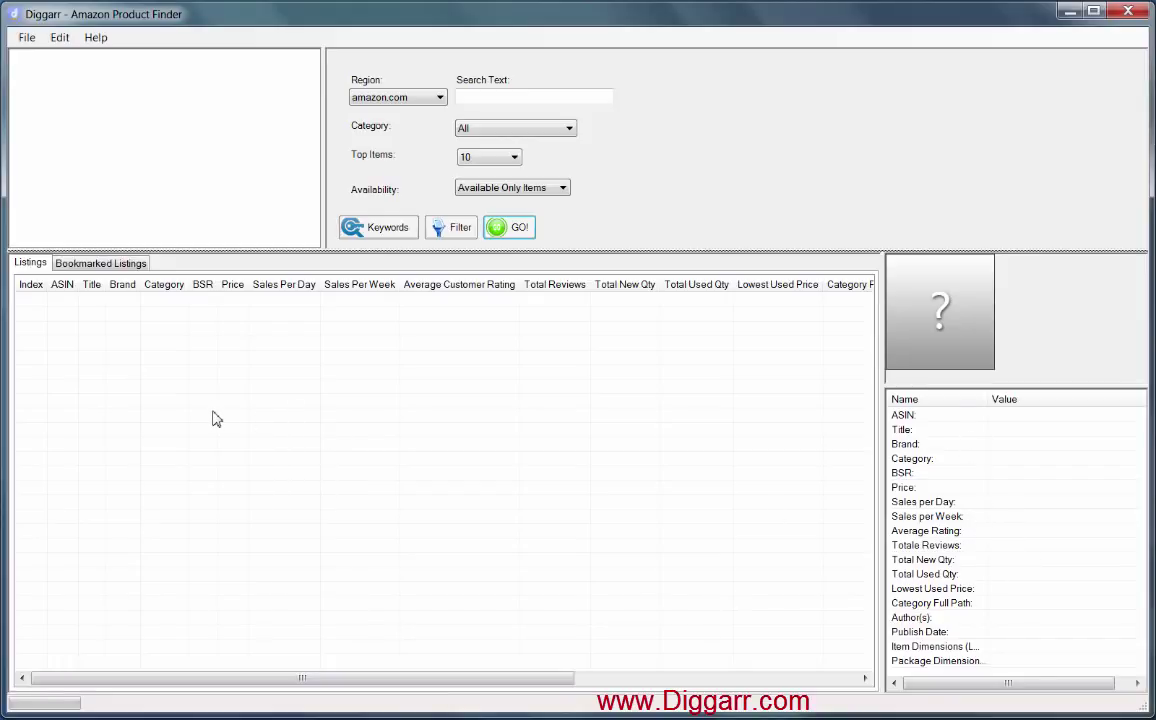
pyautogui.moveTo(323, 155); pyautogui.dragTo(253, 177)
pyautogui.click(430, 97)
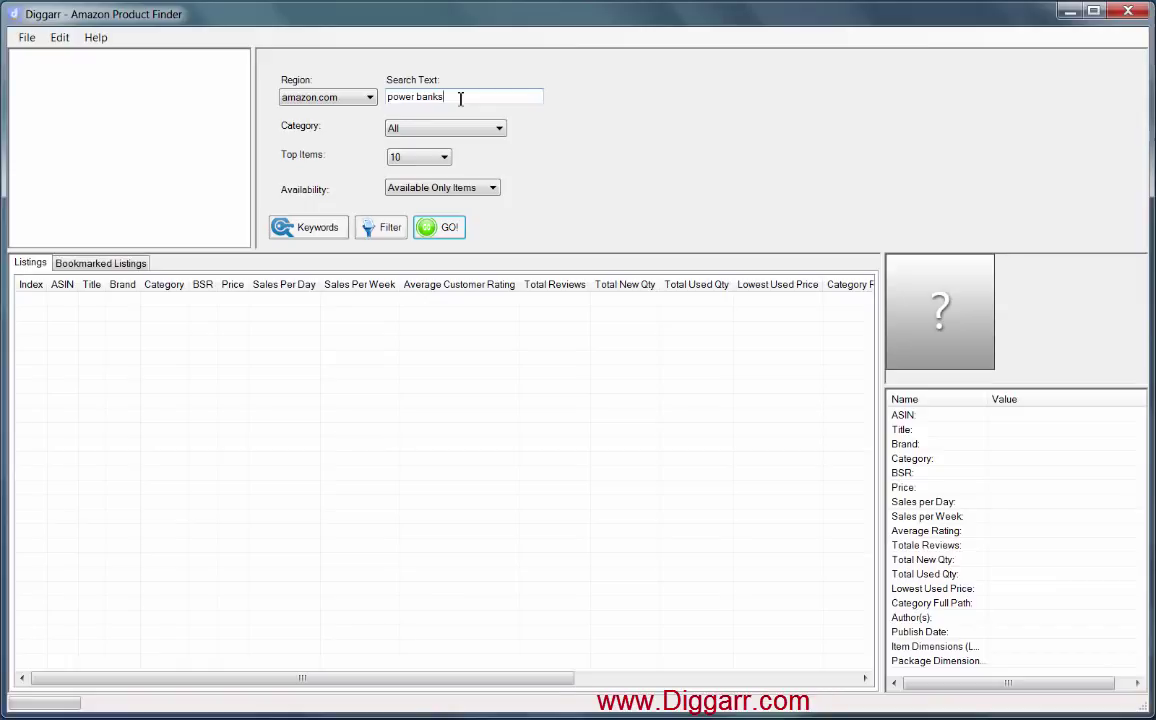
# Step: Configure the search for region amazon.com, category All and the top 10 items
pyautogui.hotkey('shift', 'Tab')
pyautogui.click(369, 98)
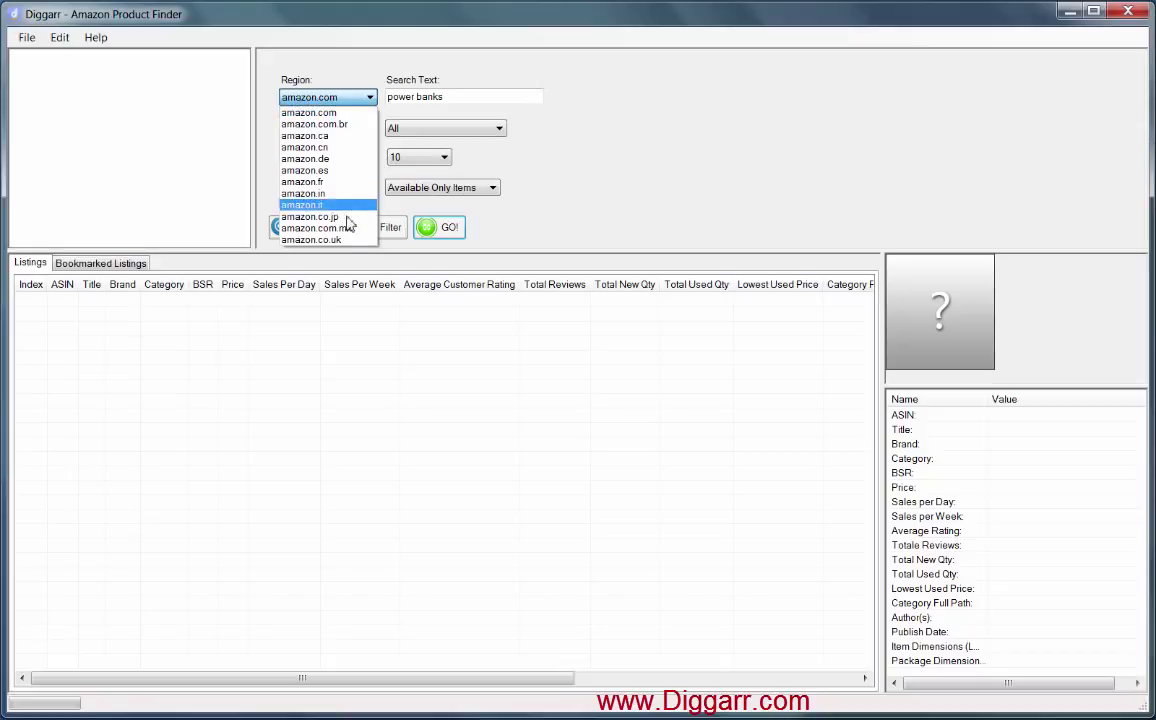
pyautogui.click(325, 75)
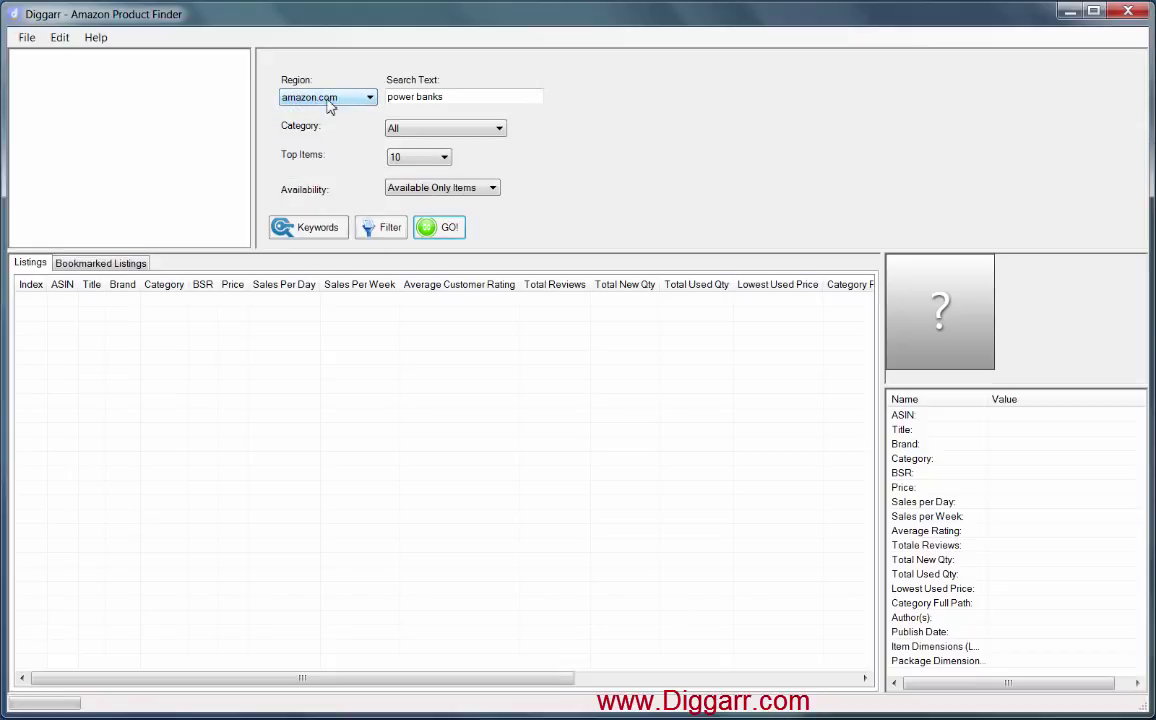
pyautogui.click(498, 128)
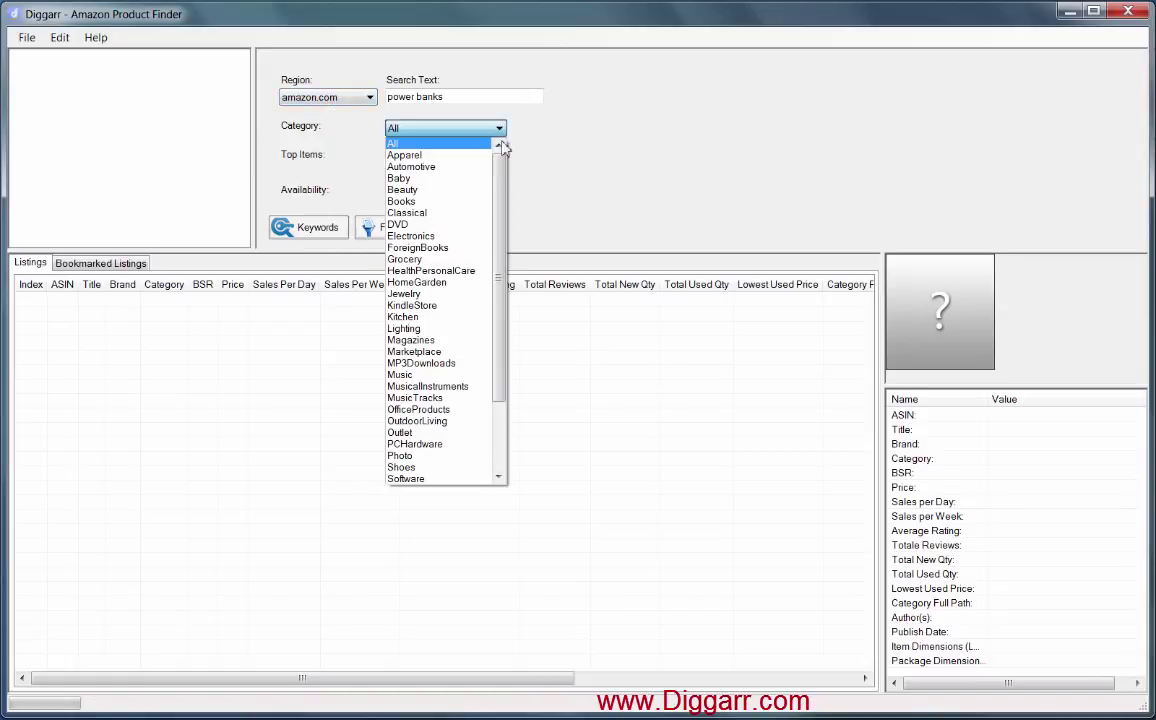
pyautogui.moveTo(505, 180); pyautogui.dragTo(513, 263)
pyautogui.click(513, 263)
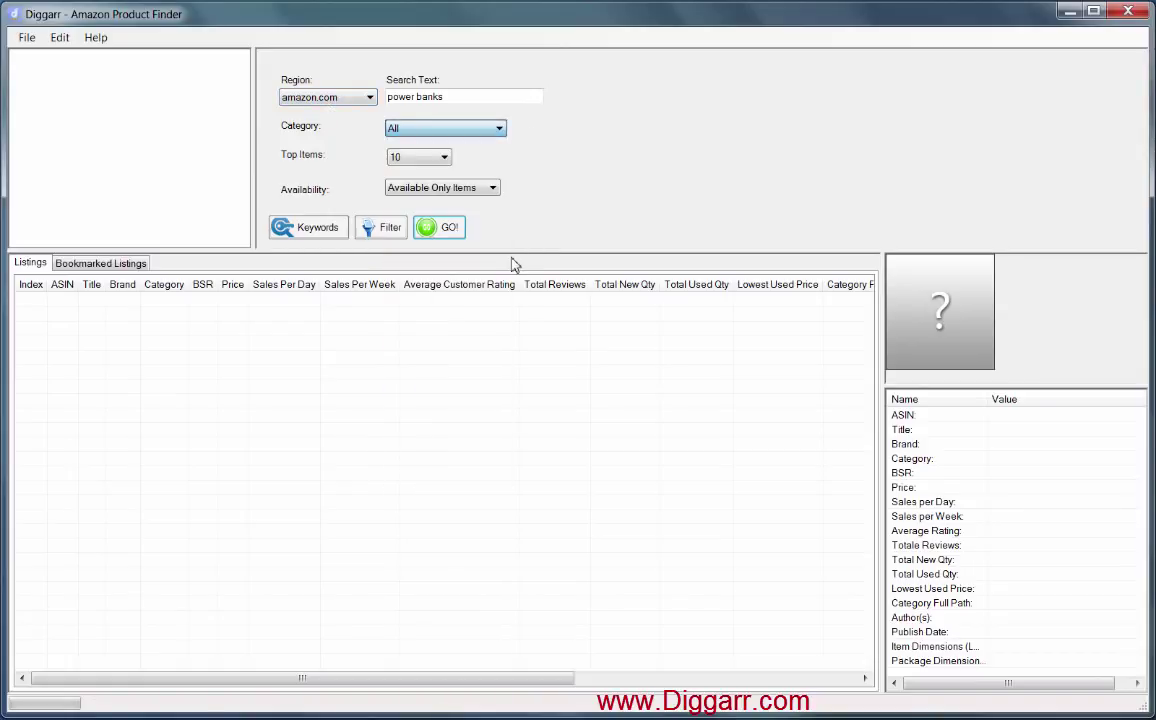
pyautogui.click(498, 128)
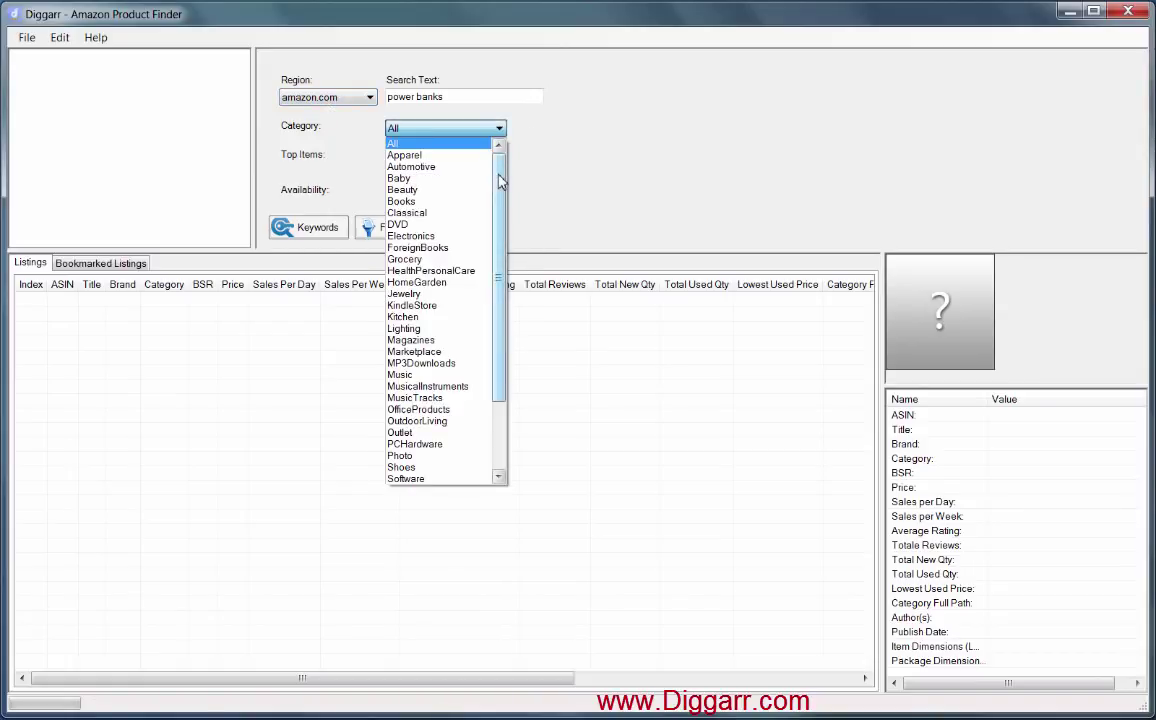
pyautogui.click(428, 138)
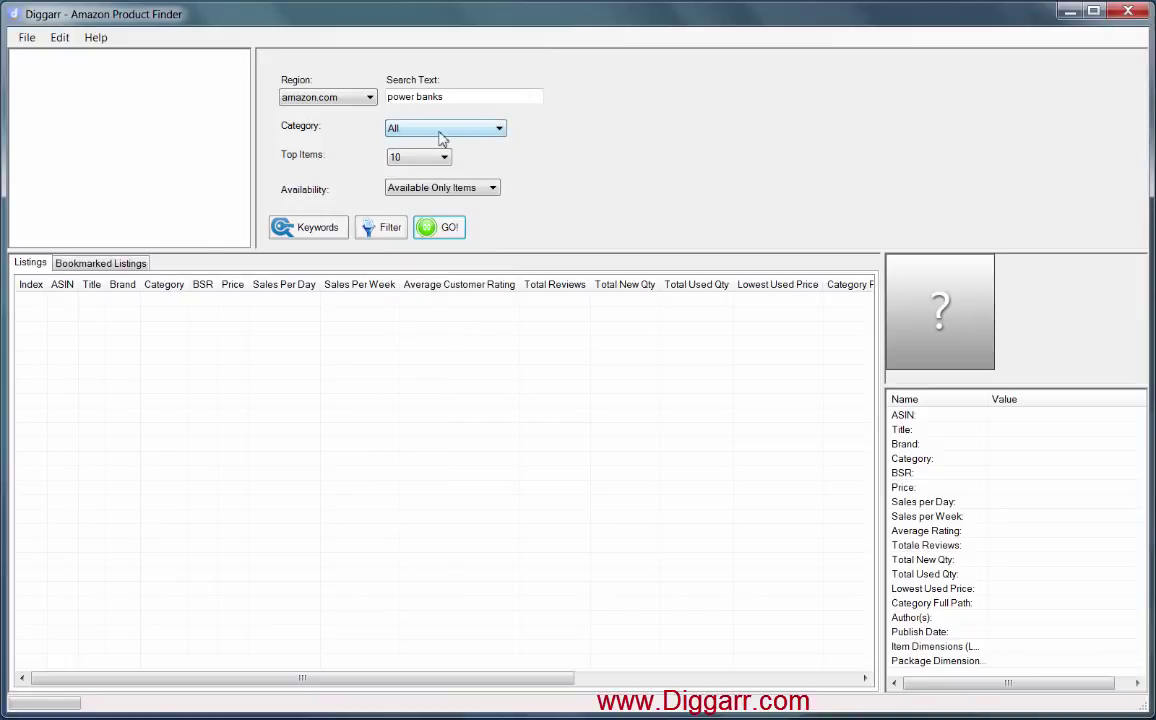
pyautogui.click(446, 160)
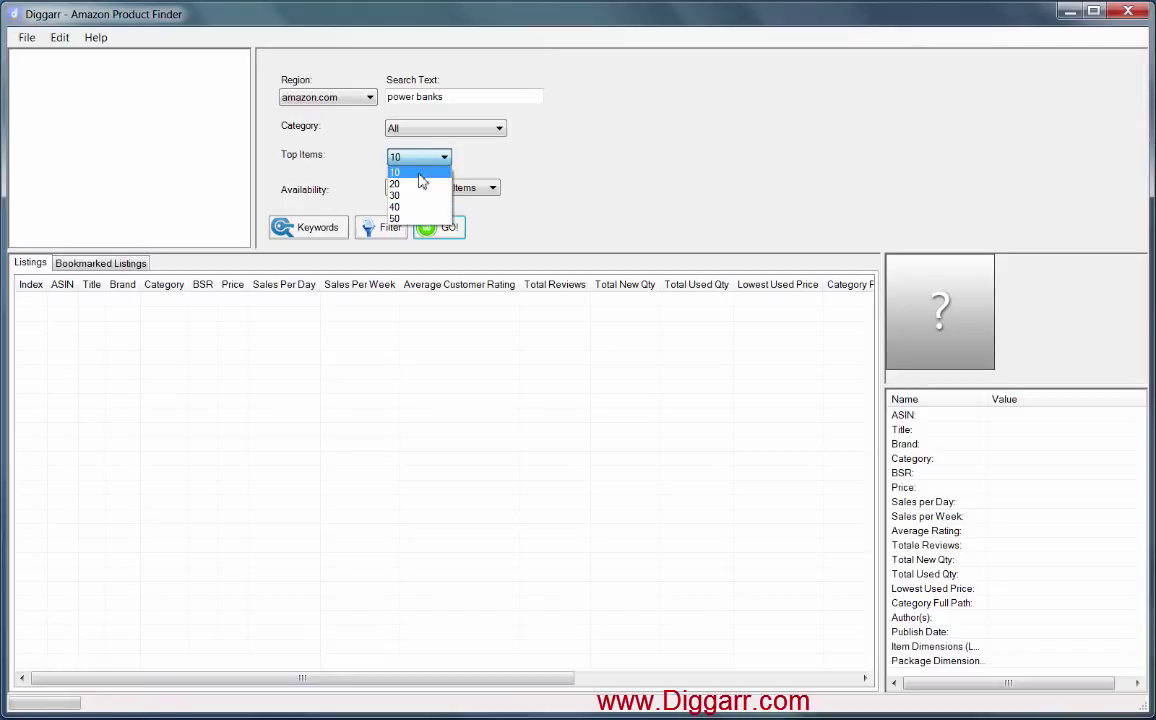
pyautogui.click(419, 174)
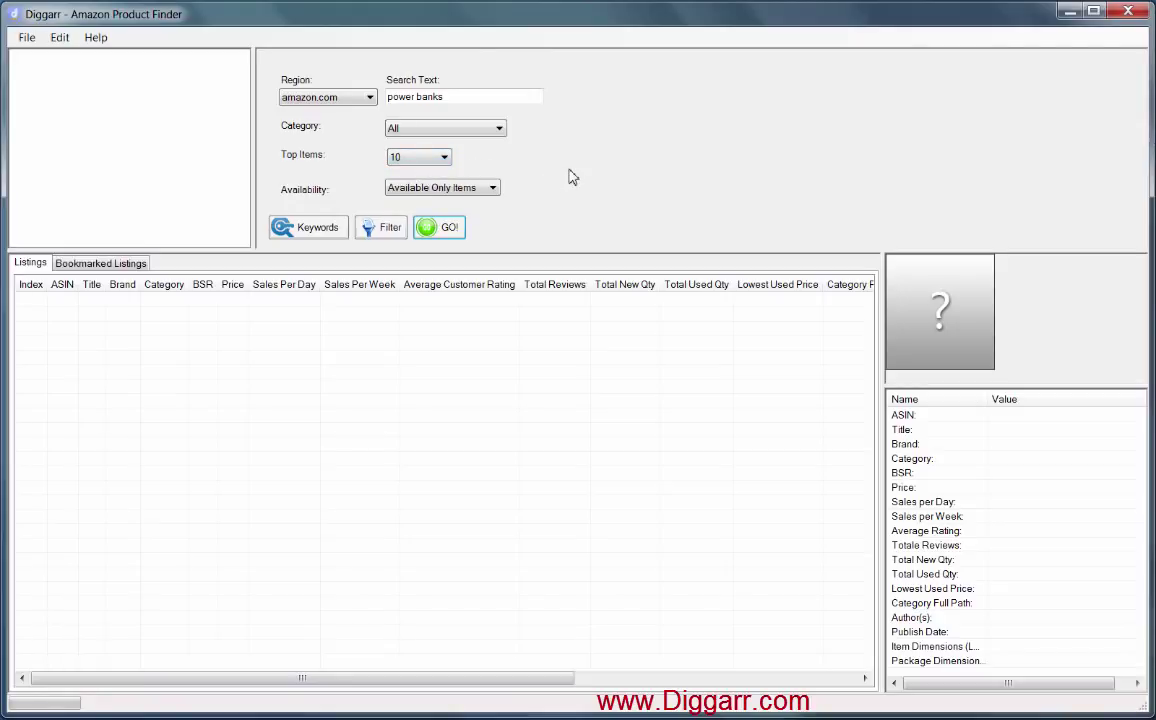
# Step: Set the availability to All Items and run the power banks search
pyautogui.click(493, 189)
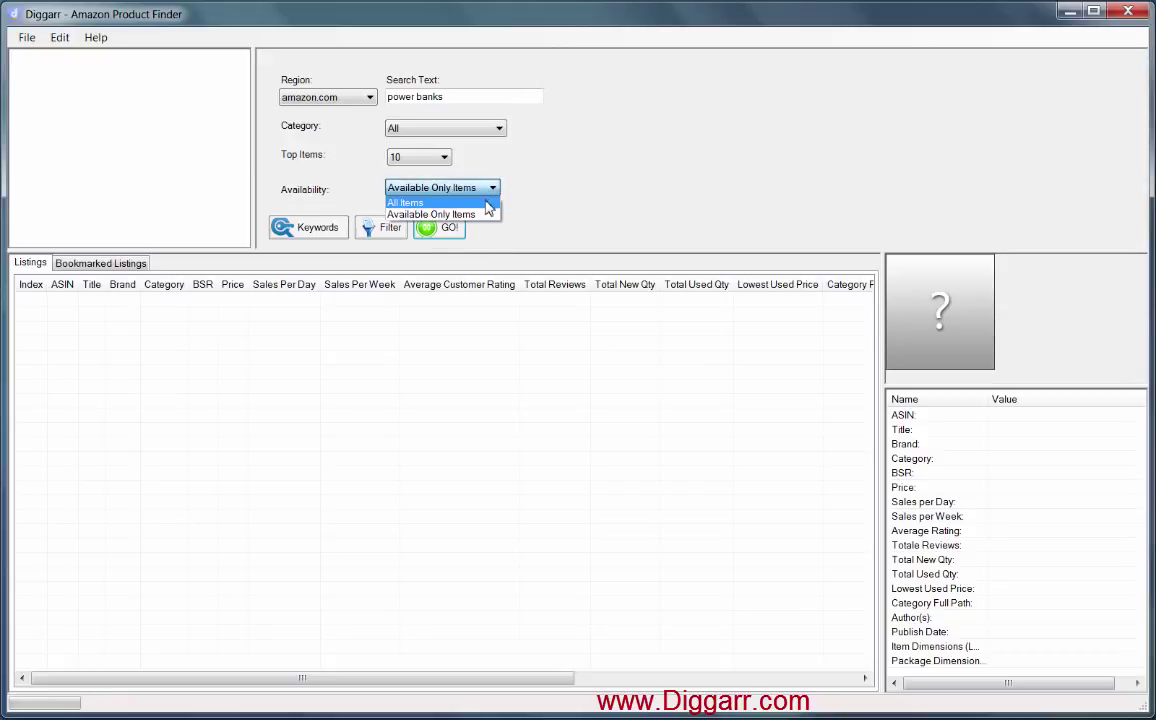
pyautogui.click(487, 202)
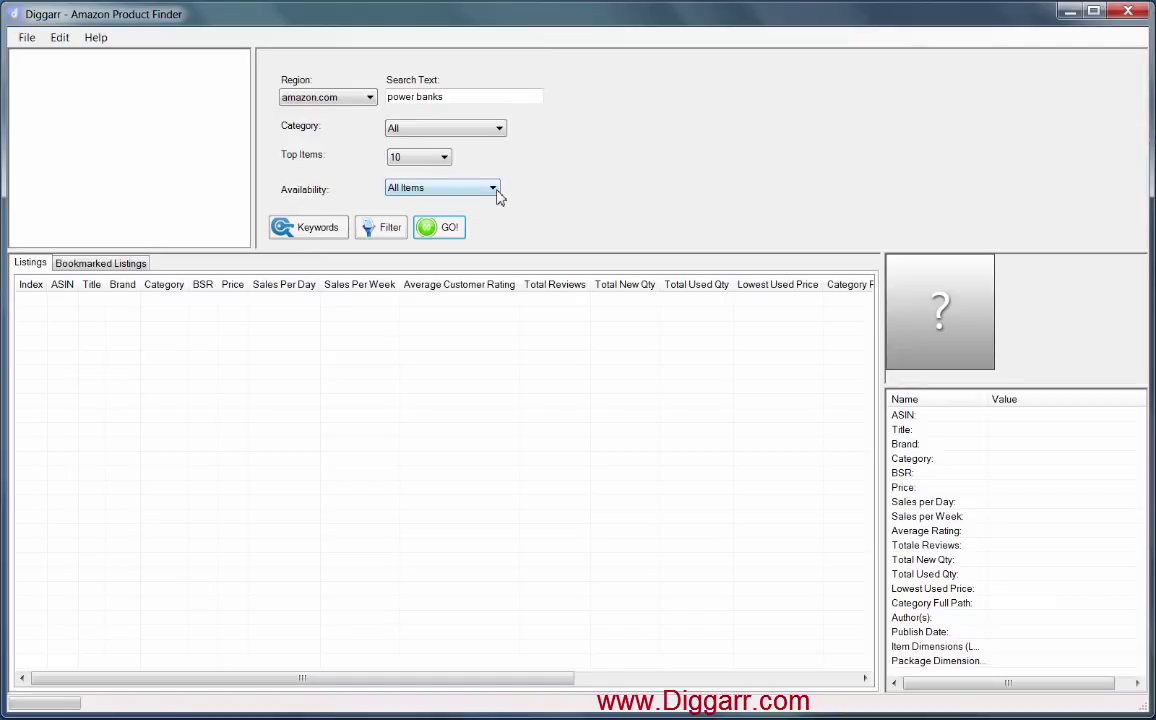
pyautogui.click(495, 190)
pyautogui.click(494, 203)
pyautogui.press('Tab')
pyautogui.click(455, 229)
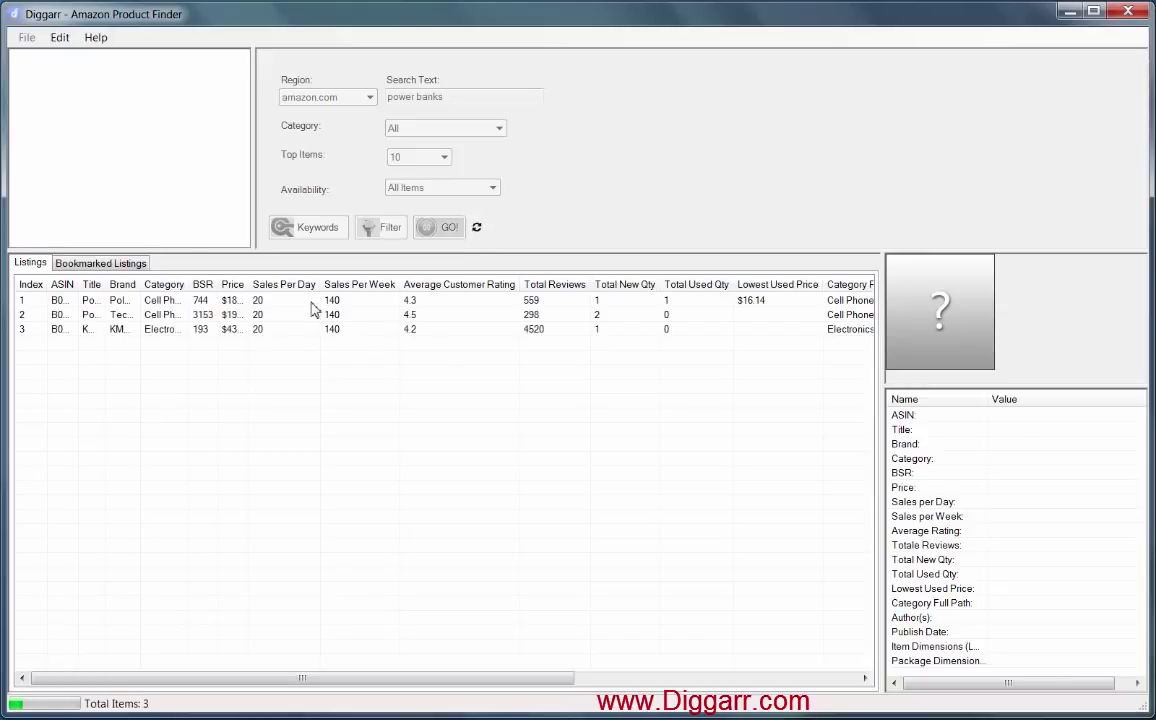
# Step: View the product details of several power bank listings in turn, from the TechMatte listing through to the Anker one
pyautogui.click(313, 318)
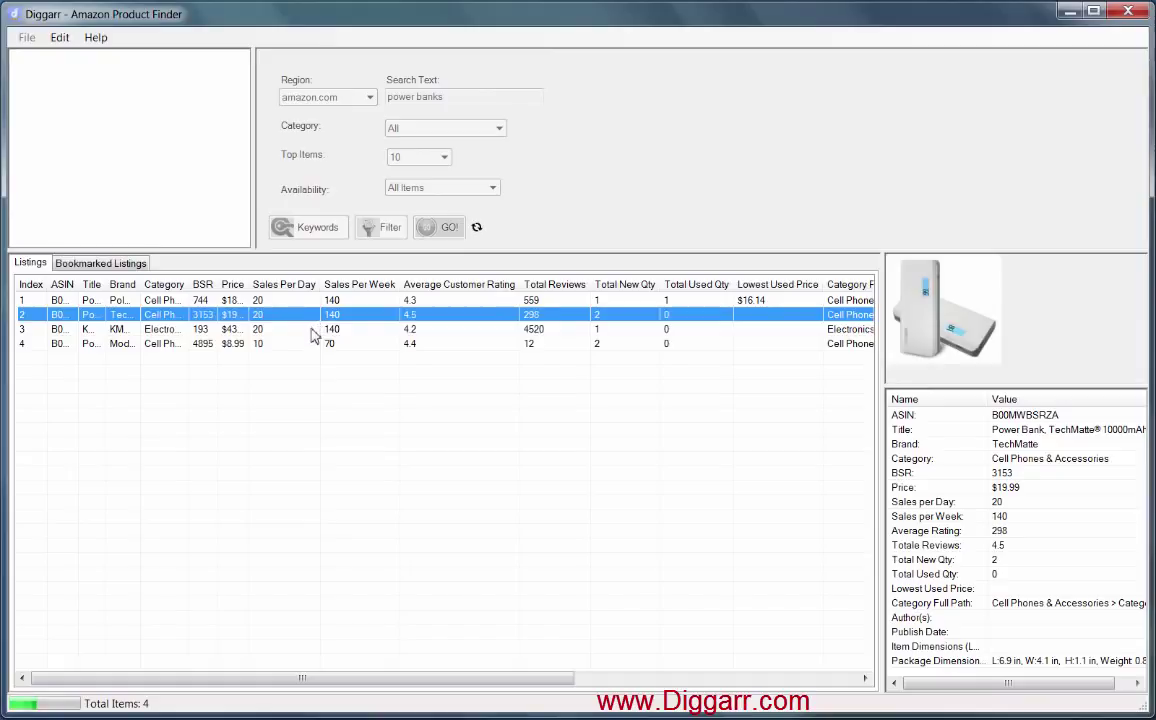
pyautogui.click(311, 331)
pyautogui.click(309, 344)
pyautogui.click(310, 331)
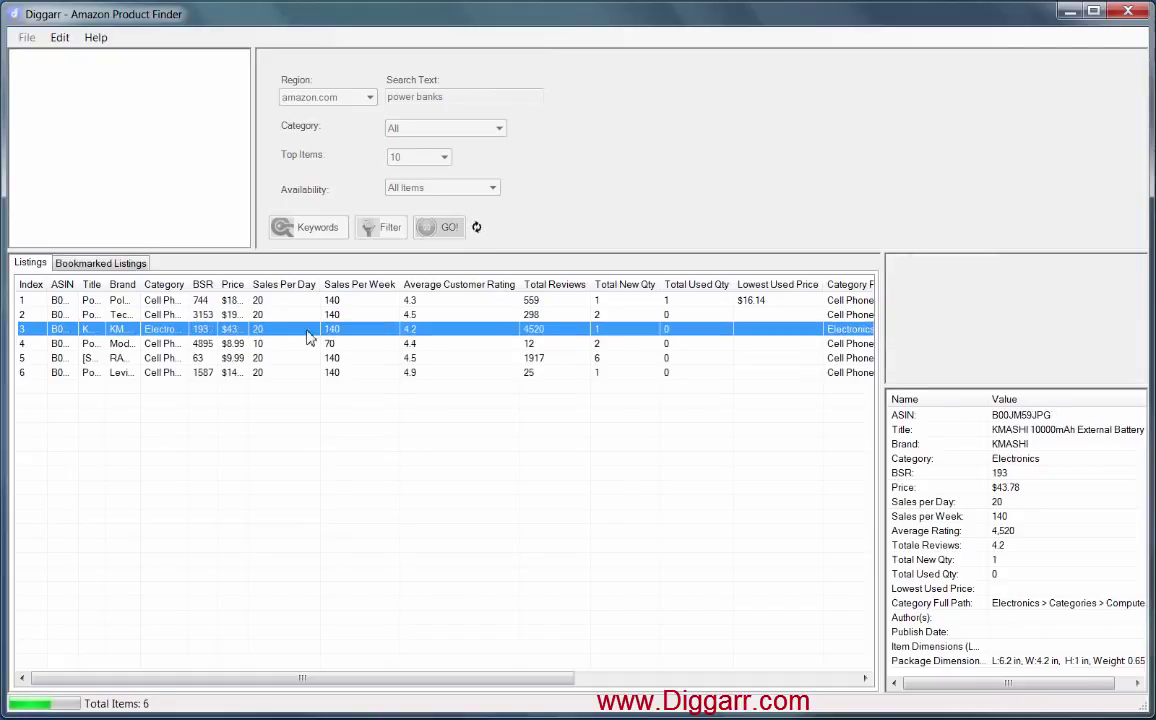
pyautogui.click(312, 357)
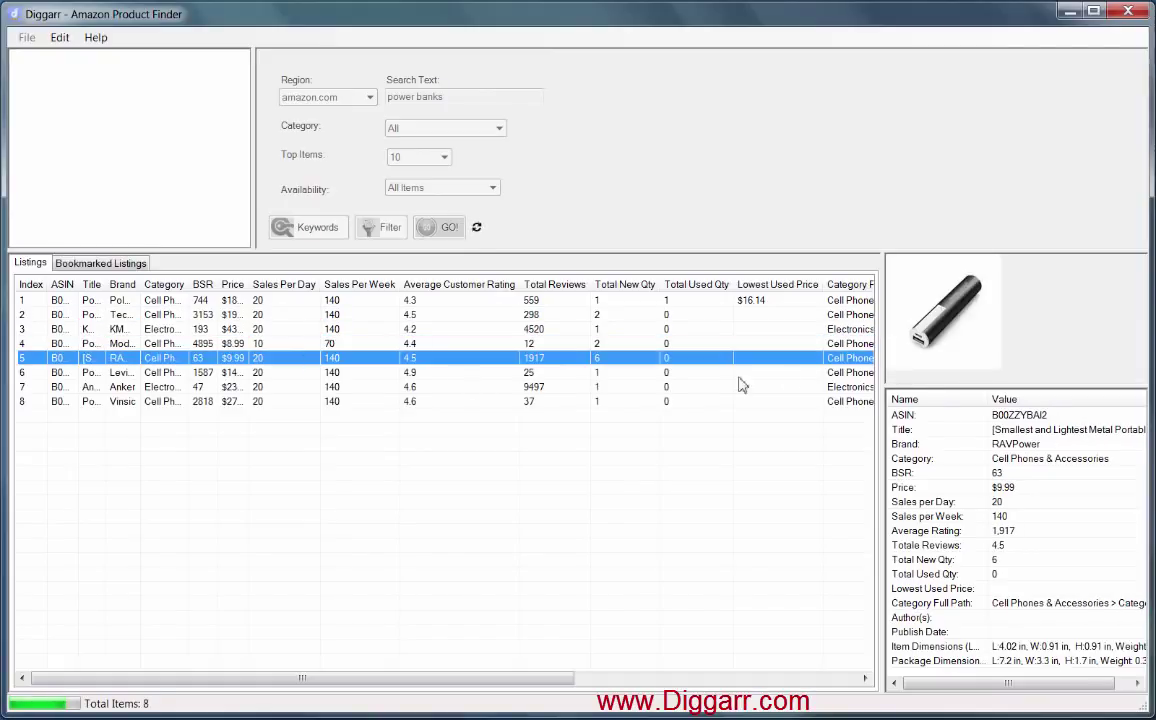
pyautogui.click(270, 387)
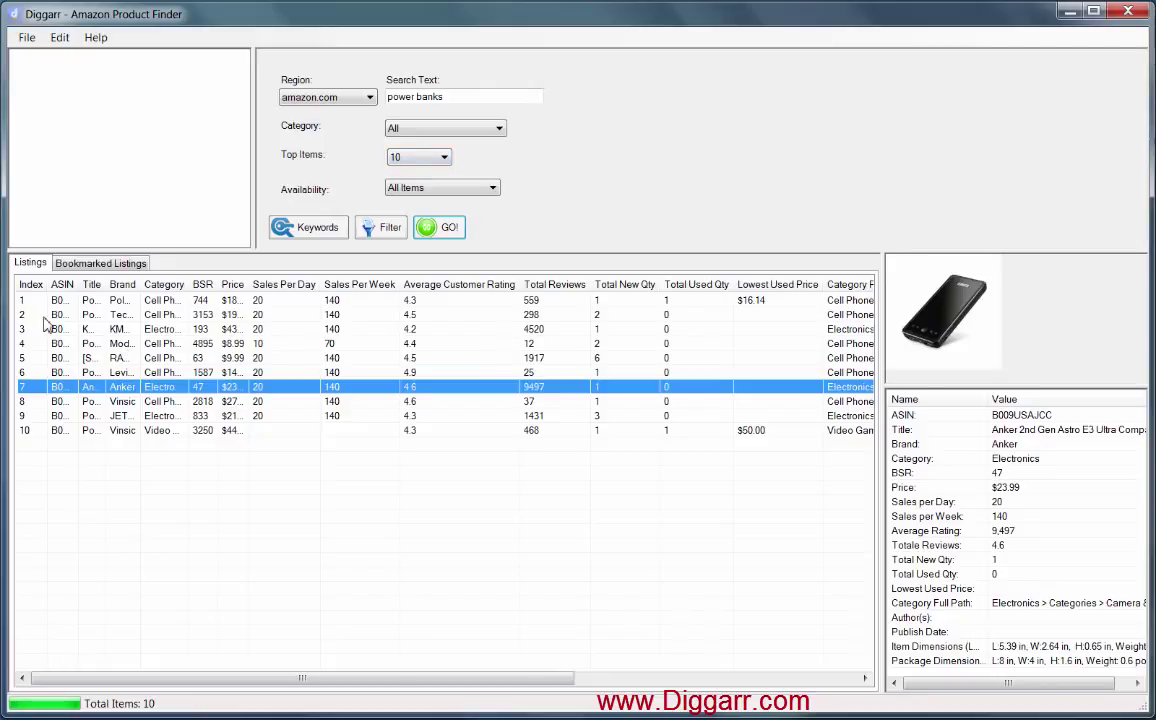
# Step: Widen the ASIN, Title, Brand and Category columns of the listings table and select the first listing
pyautogui.moveTo(78, 285); pyautogui.dragTo(238, 287)
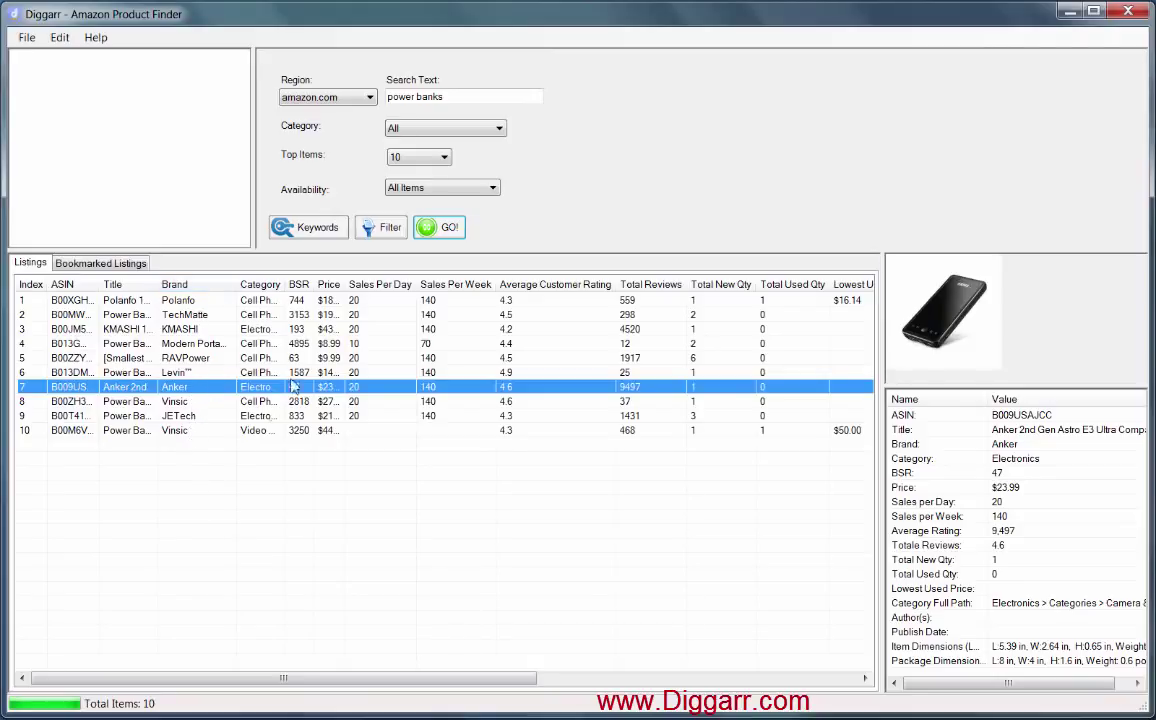
pyautogui.moveTo(237, 289); pyautogui.dragTo(586, 297)
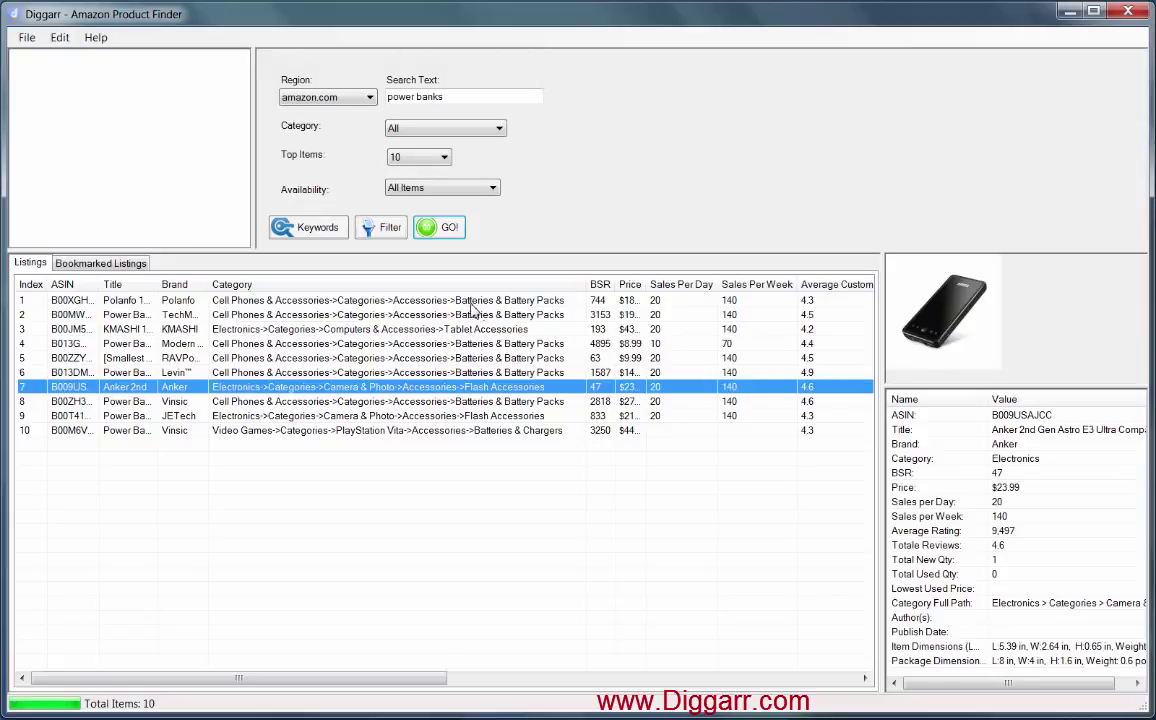
pyautogui.click(560, 312)
pyautogui.click(588, 299)
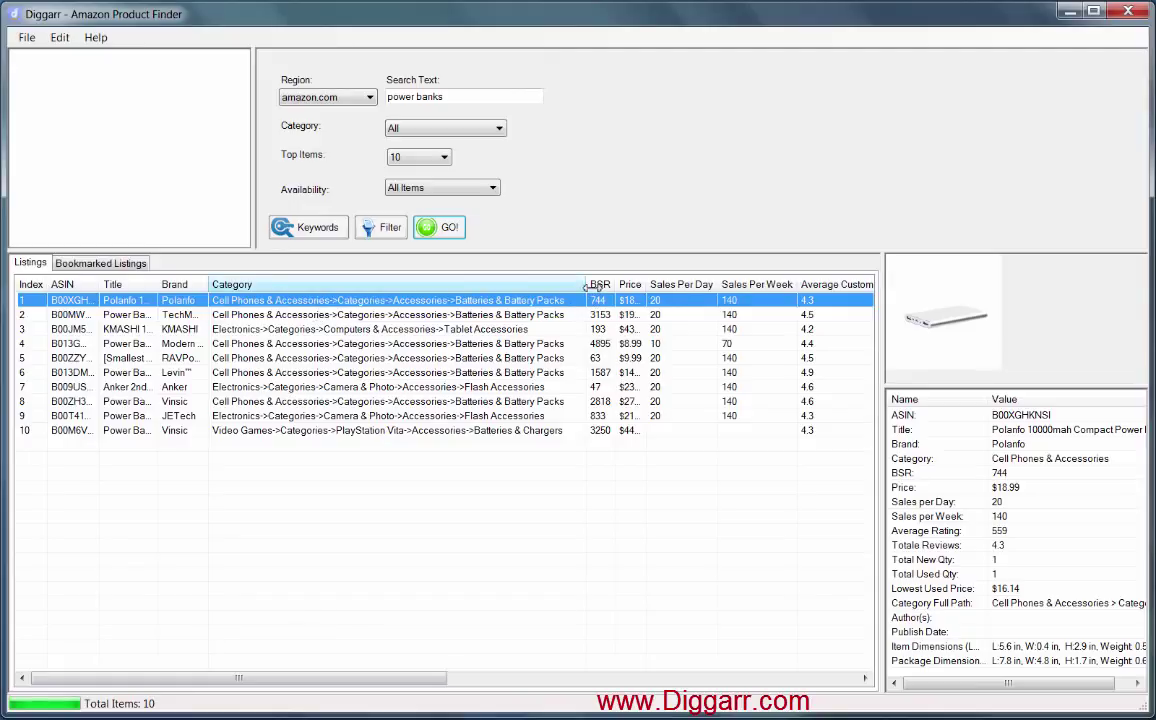
pyautogui.moveTo(586, 284); pyautogui.dragTo(305, 298)
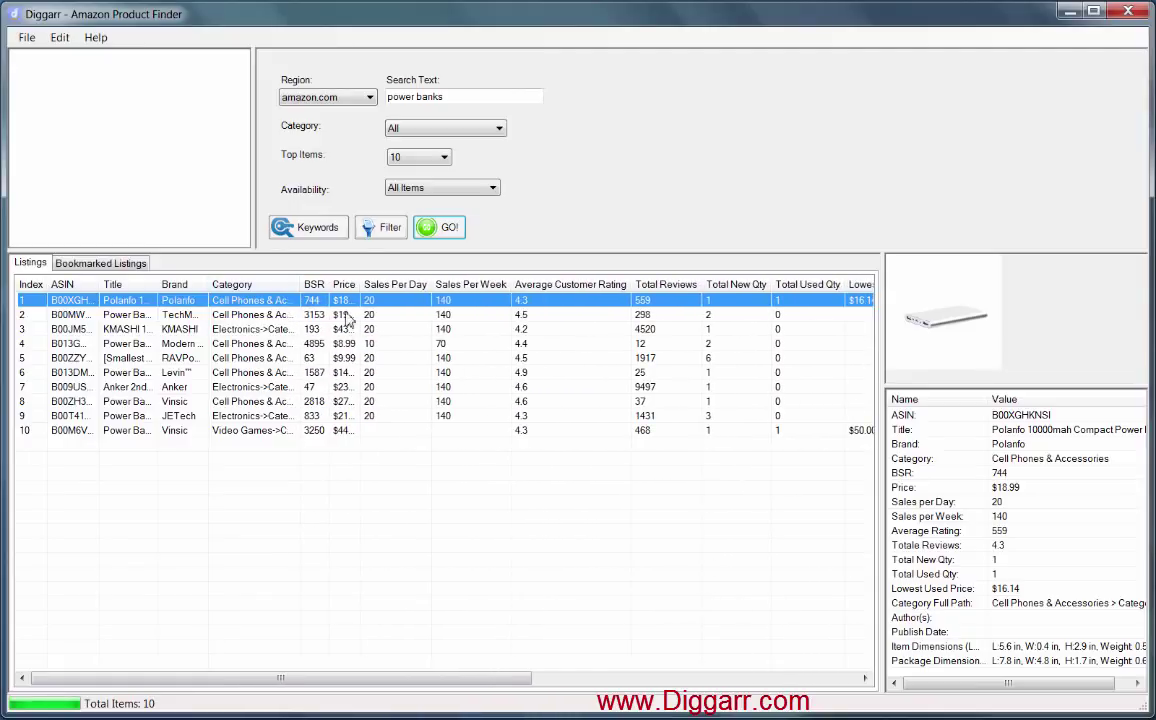
# Step: Widen the BSR, Price and Sales Per Day columns so that the prices can be read in full
pyautogui.moveTo(330, 284); pyautogui.dragTo(350, 284)
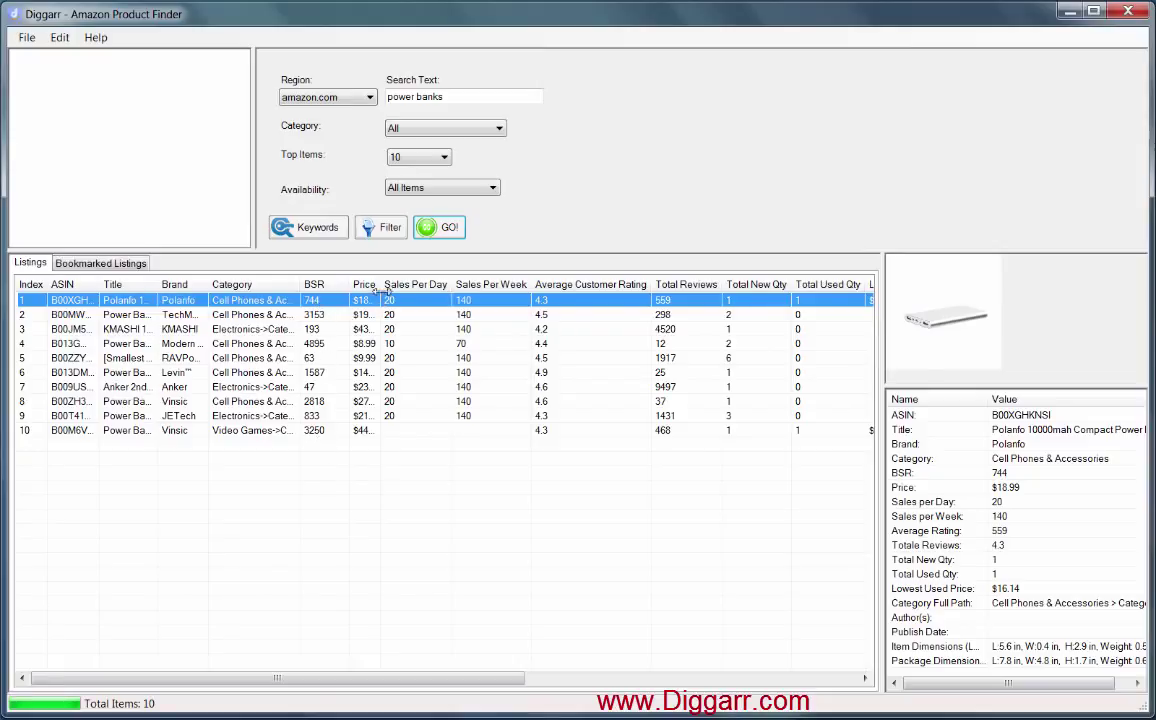
pyautogui.moveTo(379, 284); pyautogui.dragTo(396, 284)
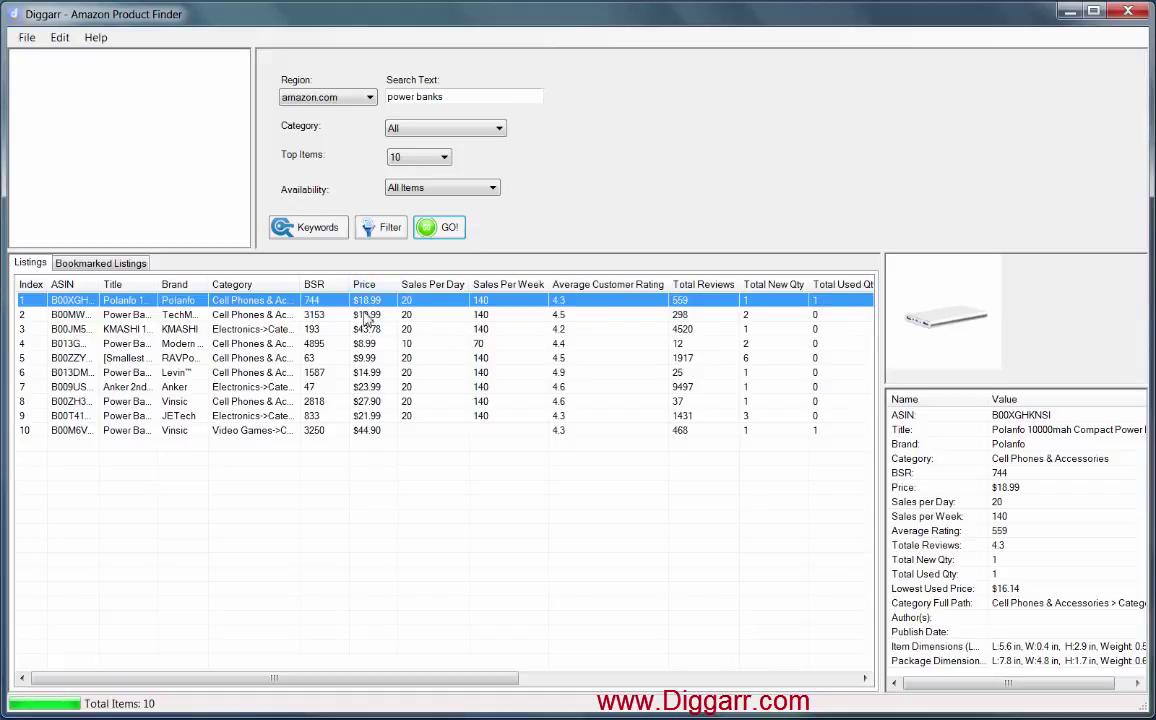
pyautogui.moveTo(468, 285); pyautogui.dragTo(472, 286)
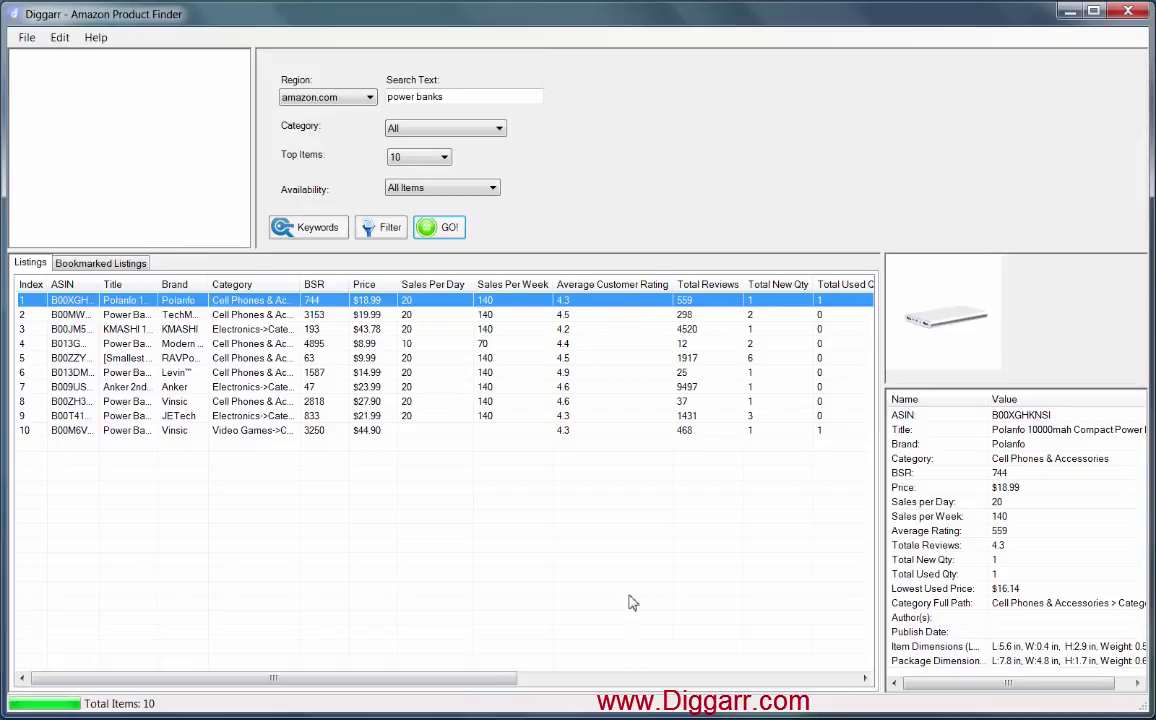
# Step: Expand the Category Path column to examine the full paths, select the KMASHI listing, and shrink the column back
pyautogui.moveTo(428, 681); pyautogui.dragTo(608, 682)
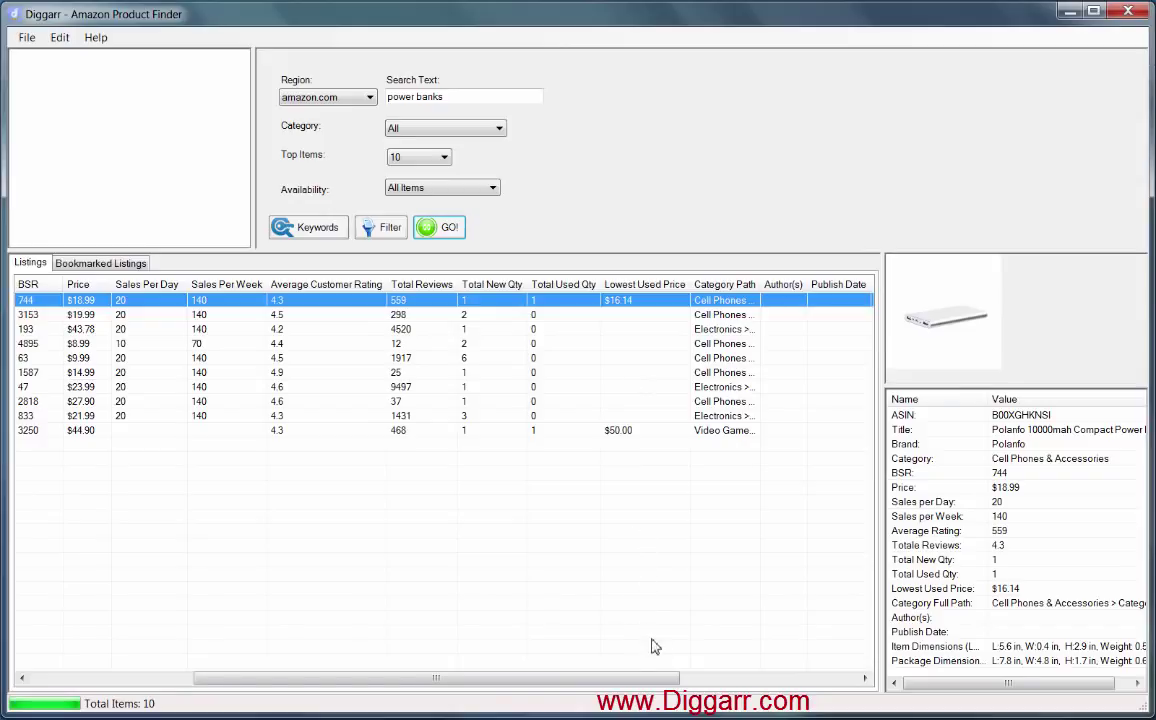
pyautogui.moveTo(464, 680); pyautogui.dragTo(608, 690)
pyautogui.moveTo(529, 285); pyautogui.dragTo(866, 285)
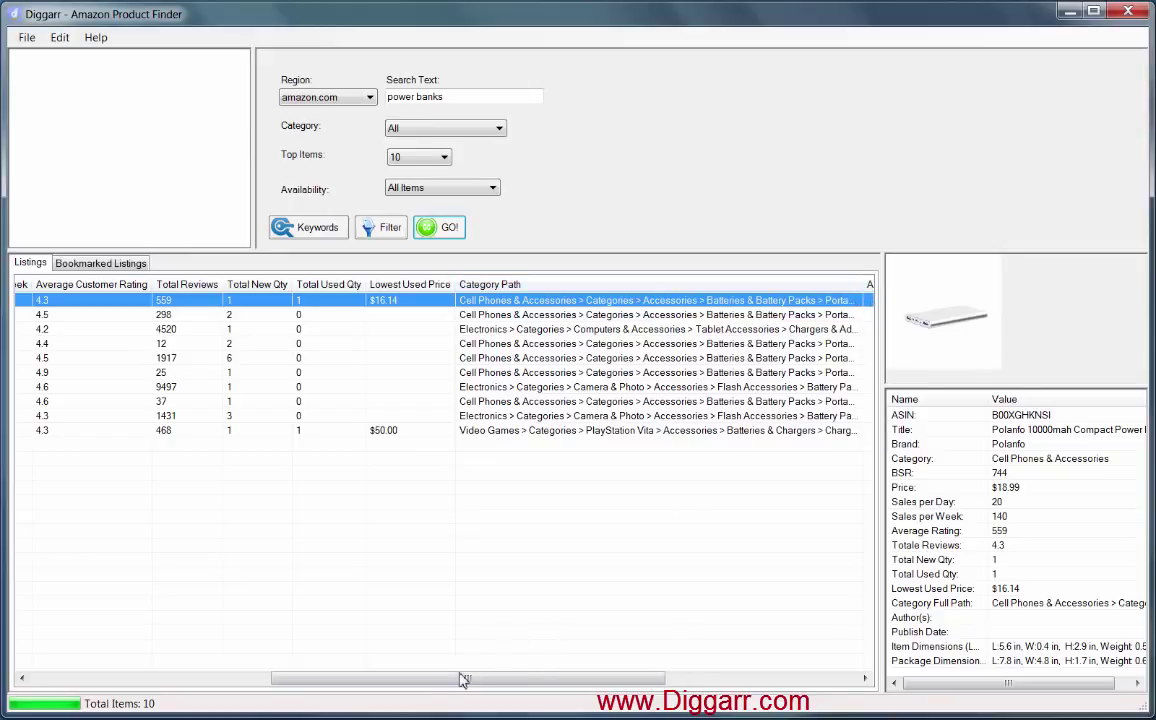
pyautogui.moveTo(459, 678); pyautogui.dragTo(600, 679)
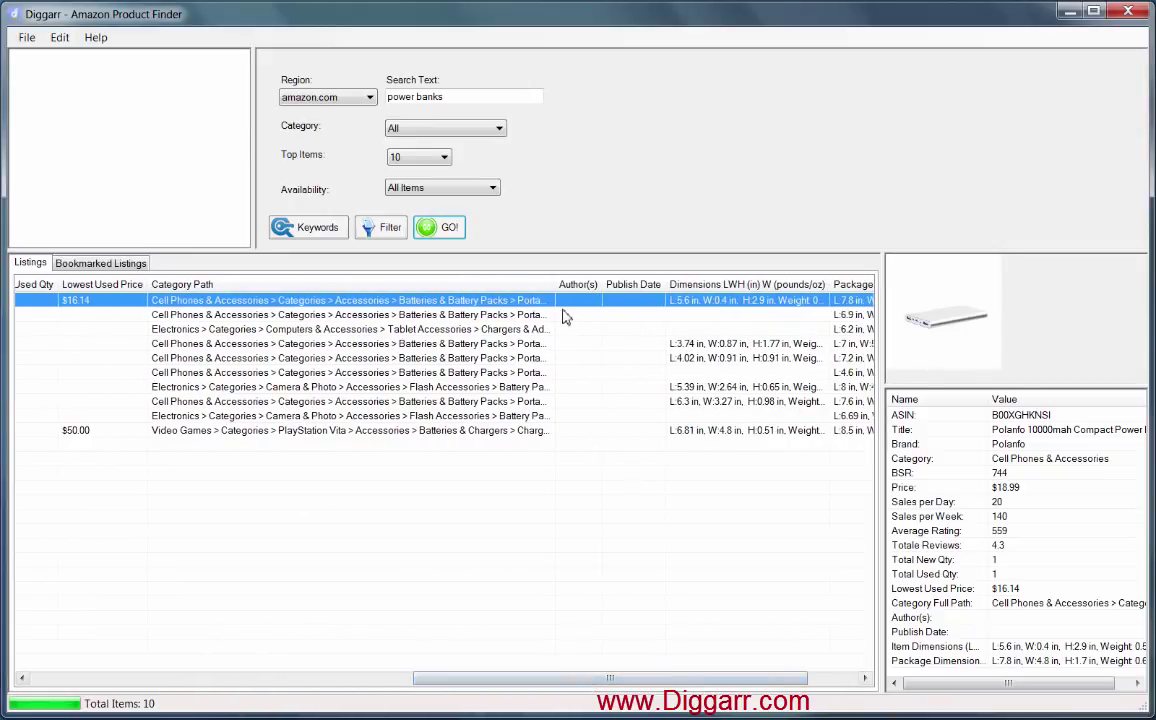
pyautogui.moveTo(556, 284); pyautogui.dragTo(757, 284)
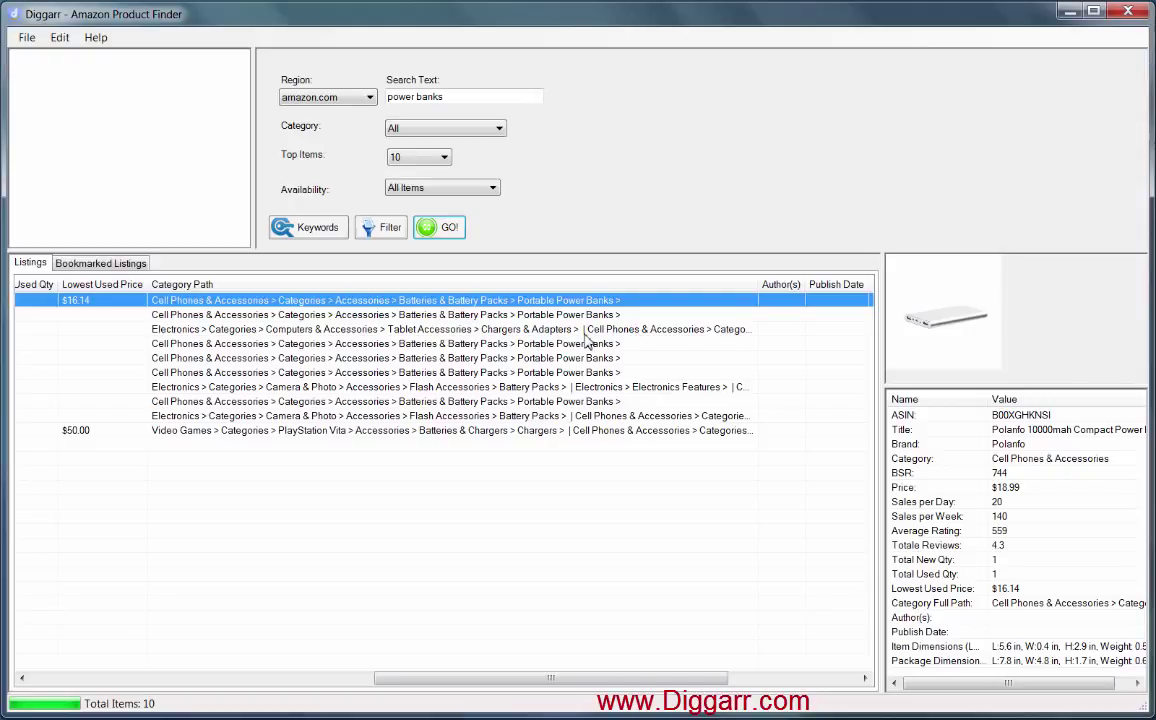
pyautogui.click(215, 333)
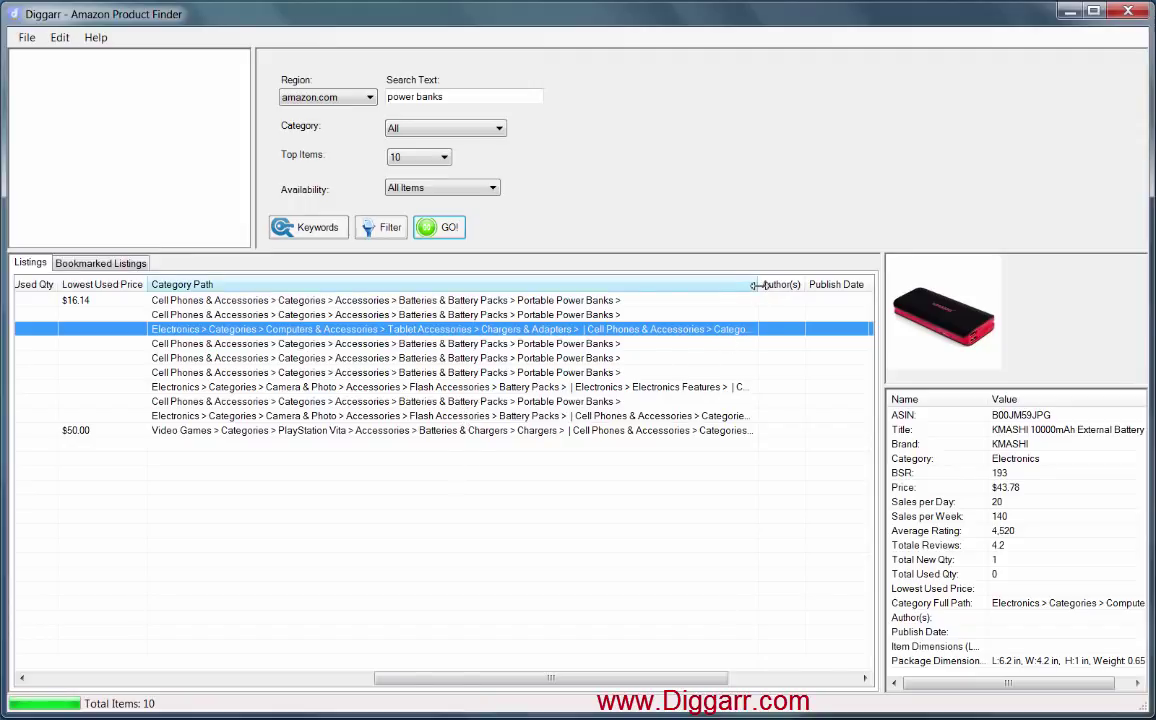
pyautogui.moveTo(761, 285); pyautogui.dragTo(535, 300)
# Step: Widen the item Dimensions and Package columns to make room for each listing's sizes and weights
pyautogui.moveTo(601, 682); pyautogui.dragTo(697, 682)
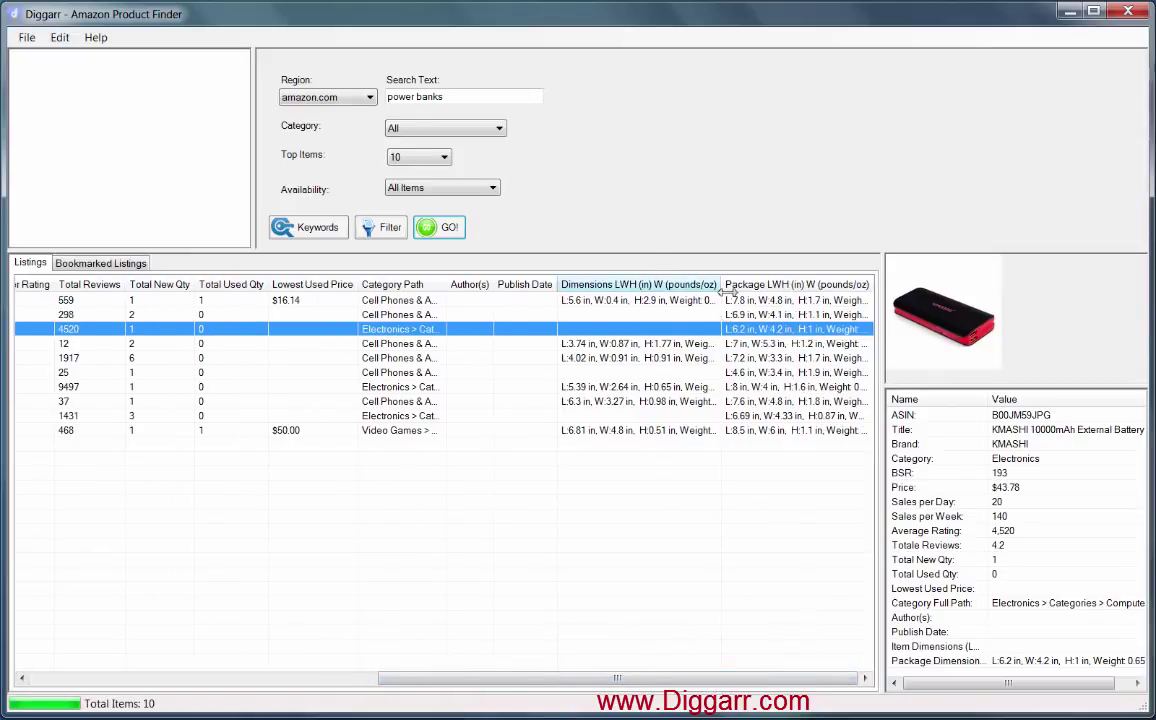
pyautogui.moveTo(721, 285); pyautogui.dragTo(774, 287)
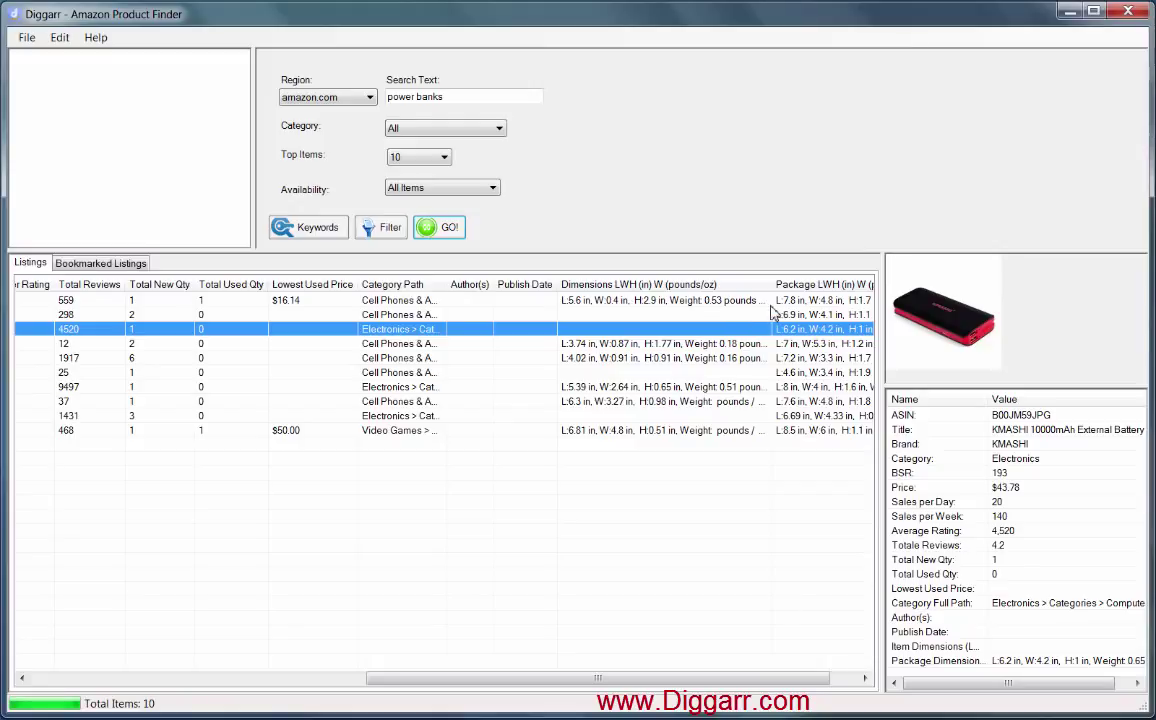
pyautogui.moveTo(773, 285); pyautogui.dragTo(786, 285)
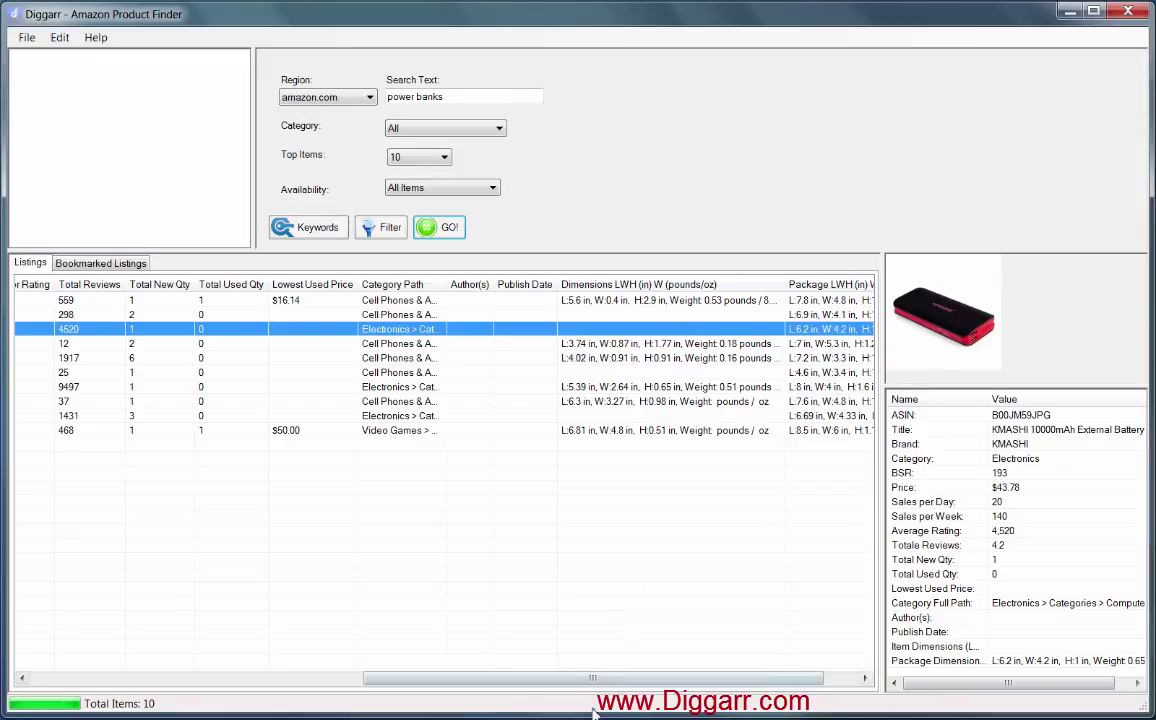
pyautogui.moveTo(596, 679); pyautogui.dragTo(763, 668)
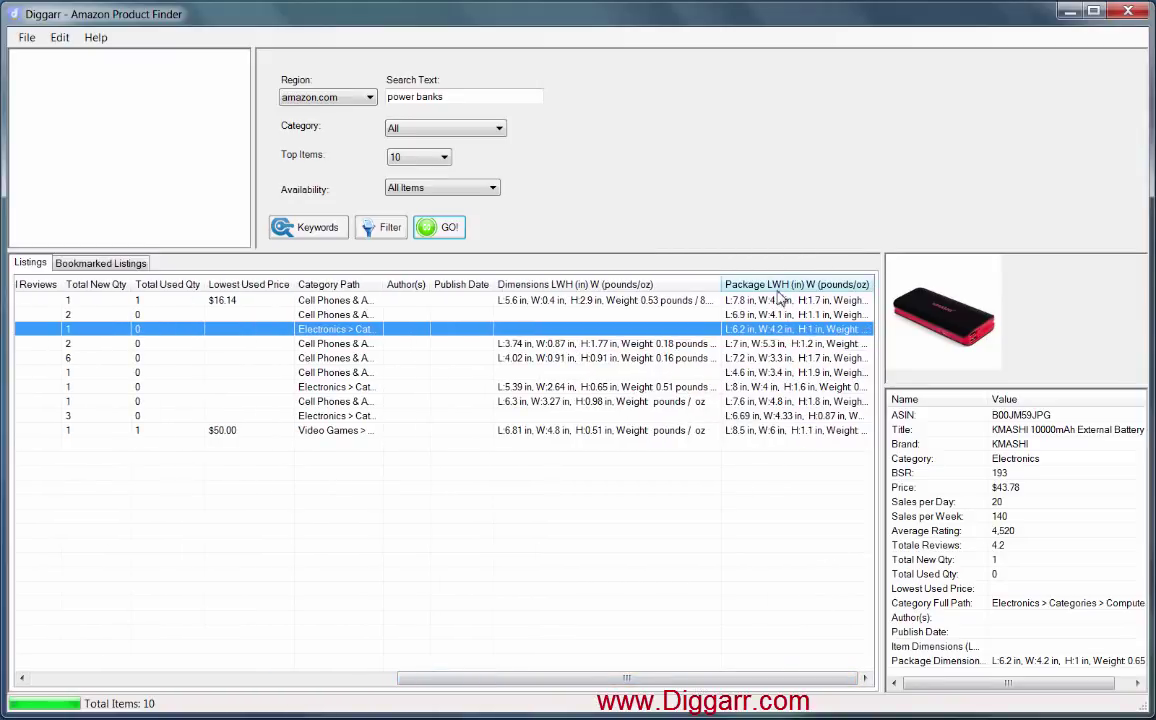
pyautogui.moveTo(875, 290); pyautogui.dragTo(911, 366)
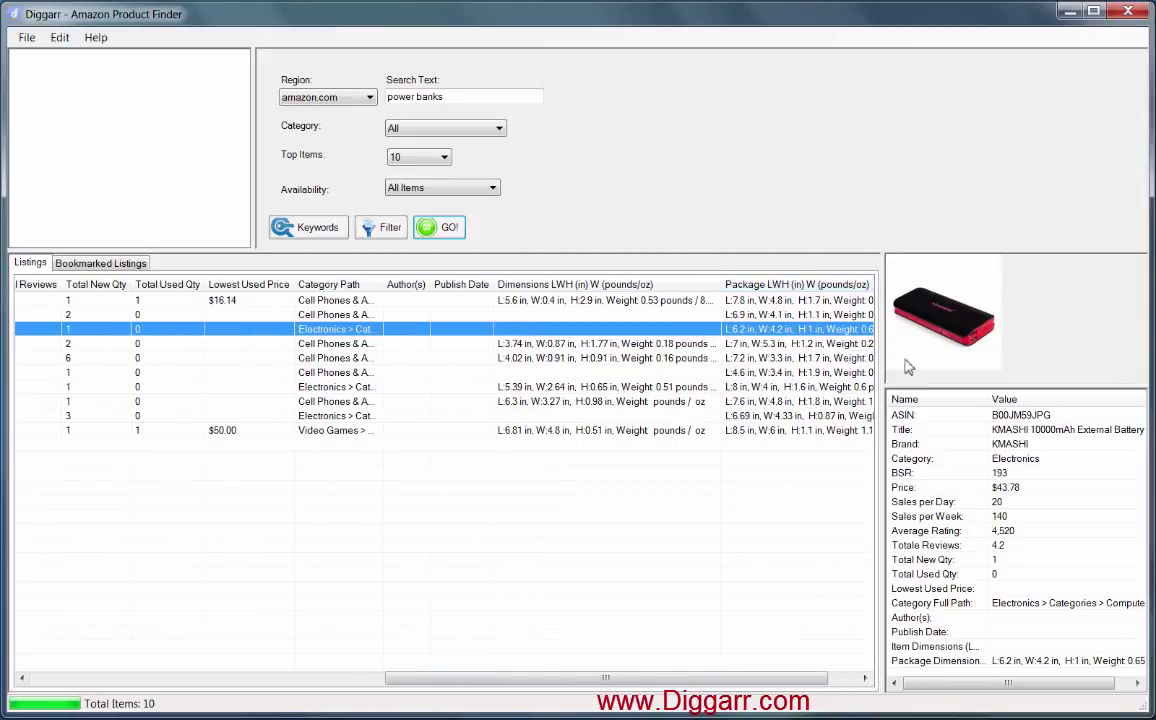
pyautogui.moveTo(695, 682); pyautogui.dragTo(727, 680)
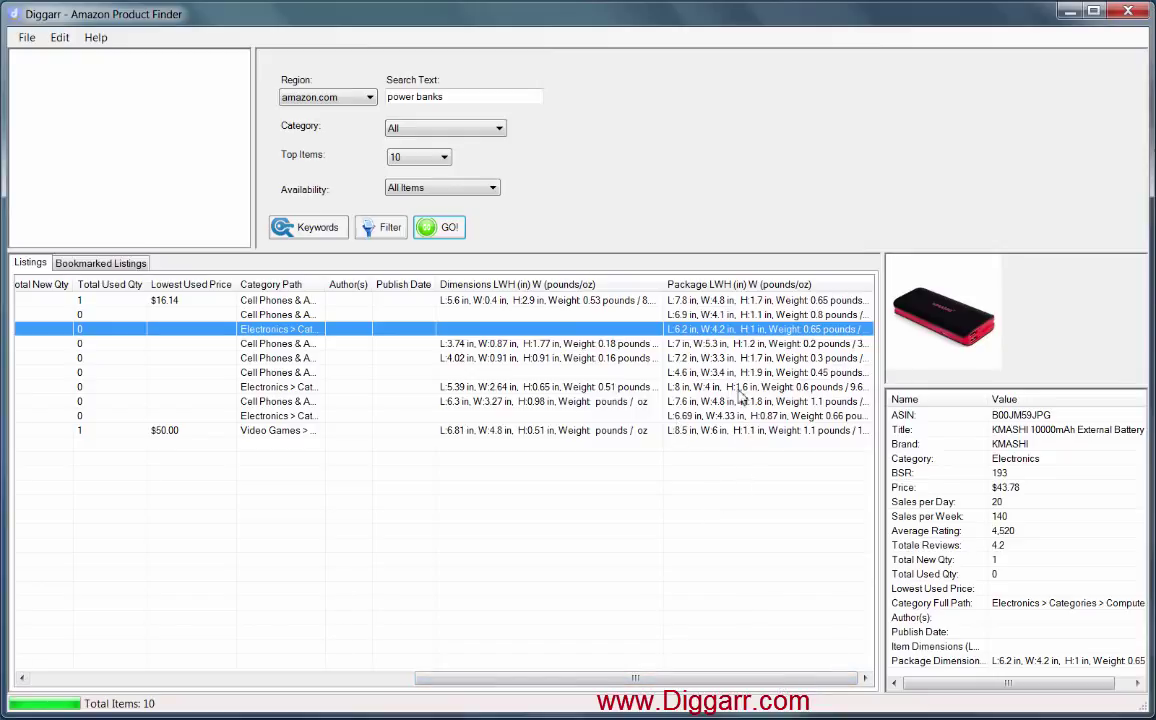
# Step: Select the Modern Portable listing and examine its details, including the item and package dimensions
pyautogui.click(492, 346)
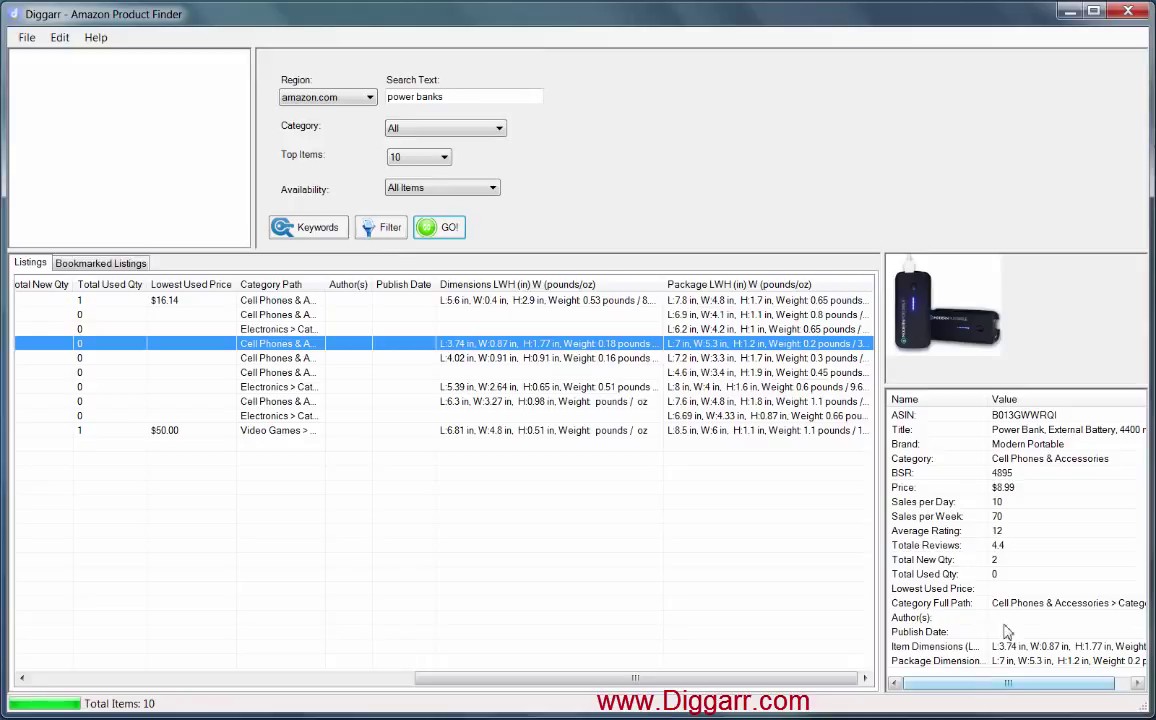
pyautogui.moveTo(1019, 689); pyautogui.dragTo(907, 630)
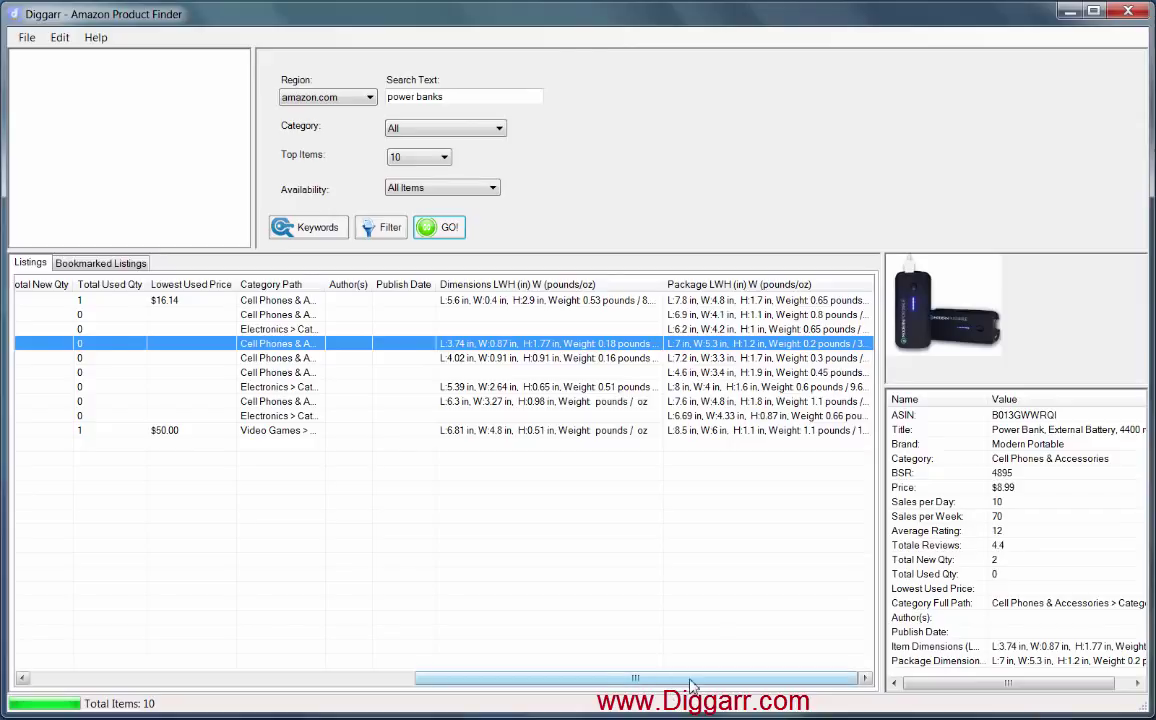
pyautogui.moveTo(690, 685); pyautogui.dragTo(318, 681)
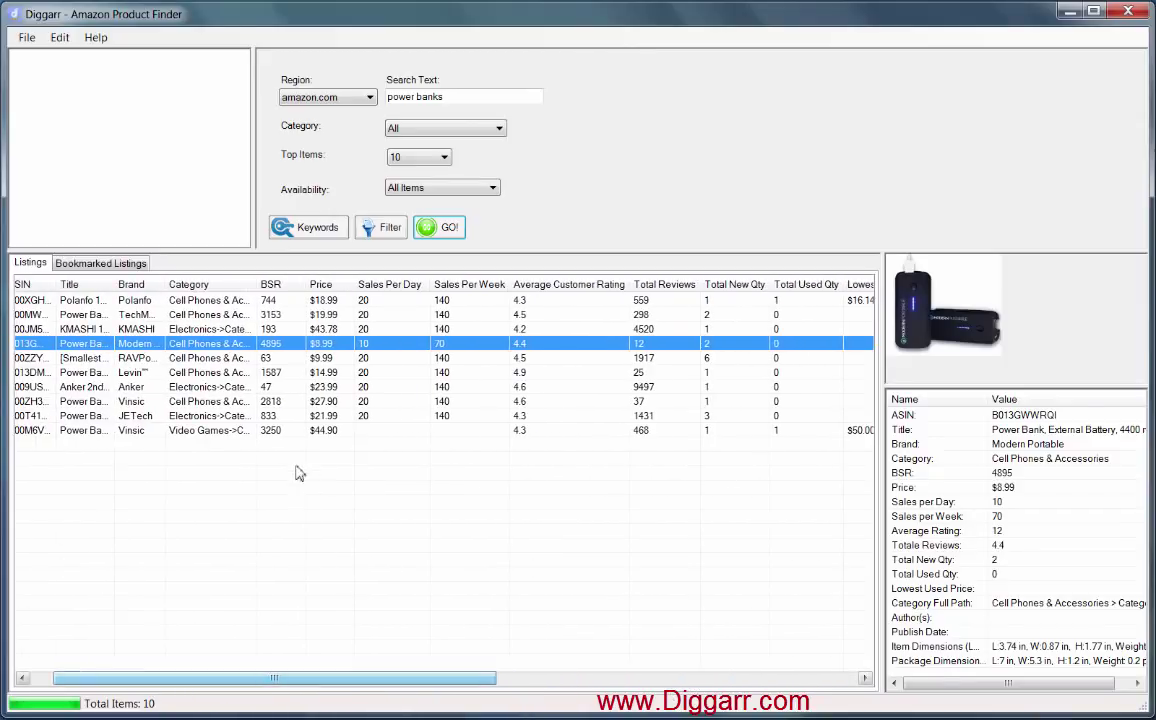
# Step: Select the Levin listing and widen the Name column of its details list to show the dimension field names
pyautogui.click(262, 374)
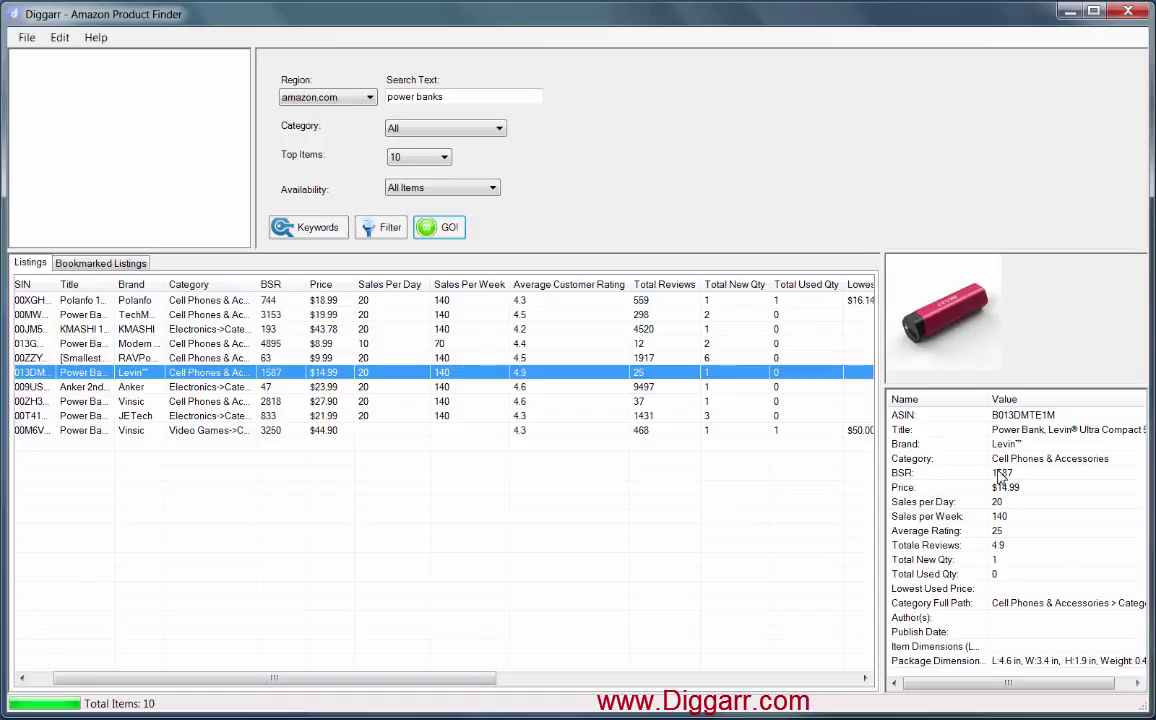
pyautogui.moveTo(989, 399)
pyautogui.mouseDown()
pyautogui.moveTo(1020, 398)
pyautogui.moveTo(911, 398)
pyautogui.moveTo(1004, 400)
pyautogui.mouseUp()
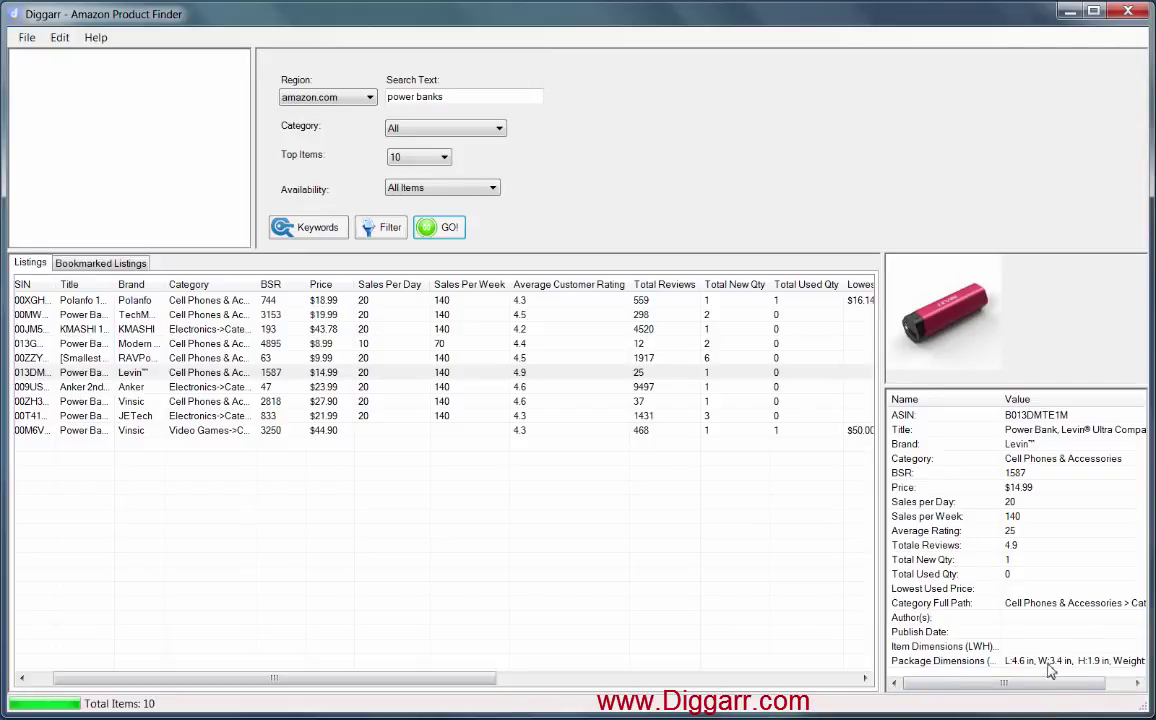
pyautogui.click(935, 603)
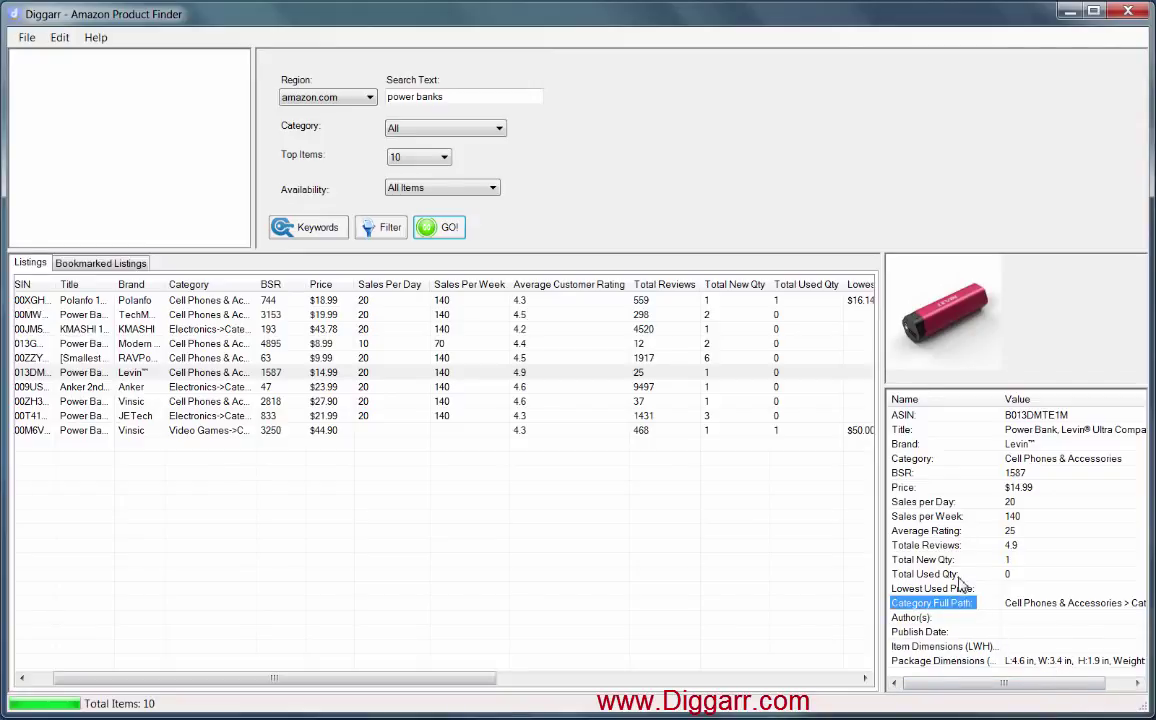
pyautogui.click(958, 576)
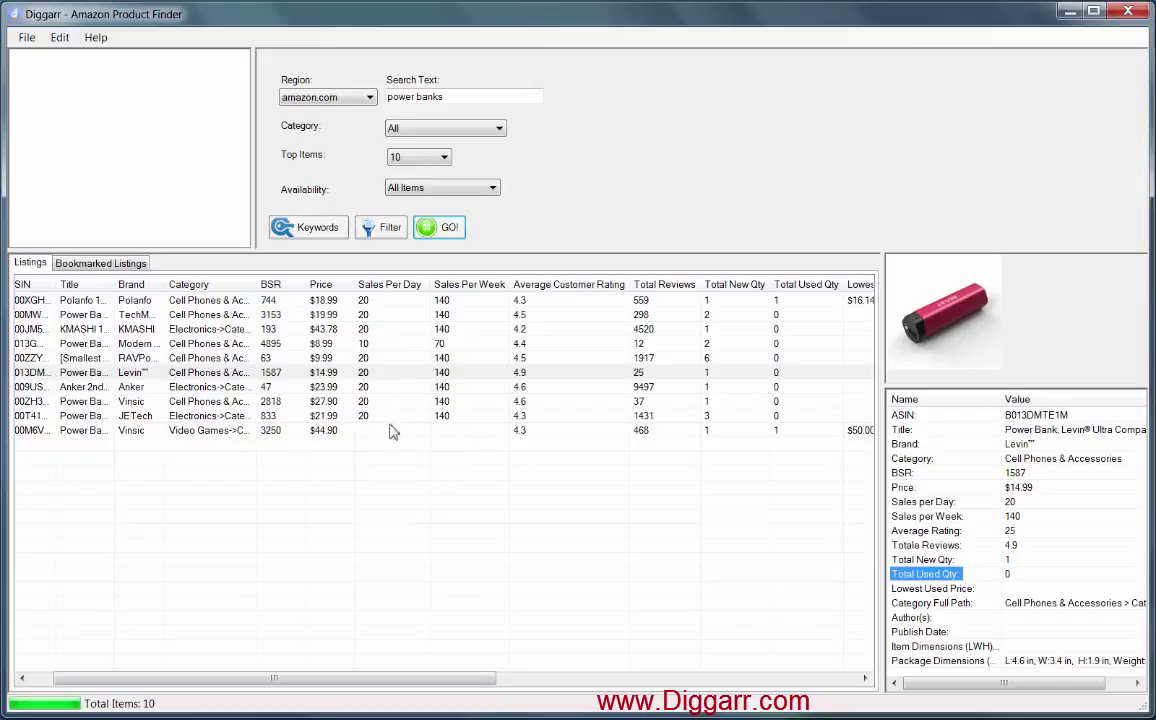
# Step: Open the item details page of the Modern Portable listing, enlarge it, examine the product details and best sellers rank, and close it
pyautogui.rightClick(411, 343)
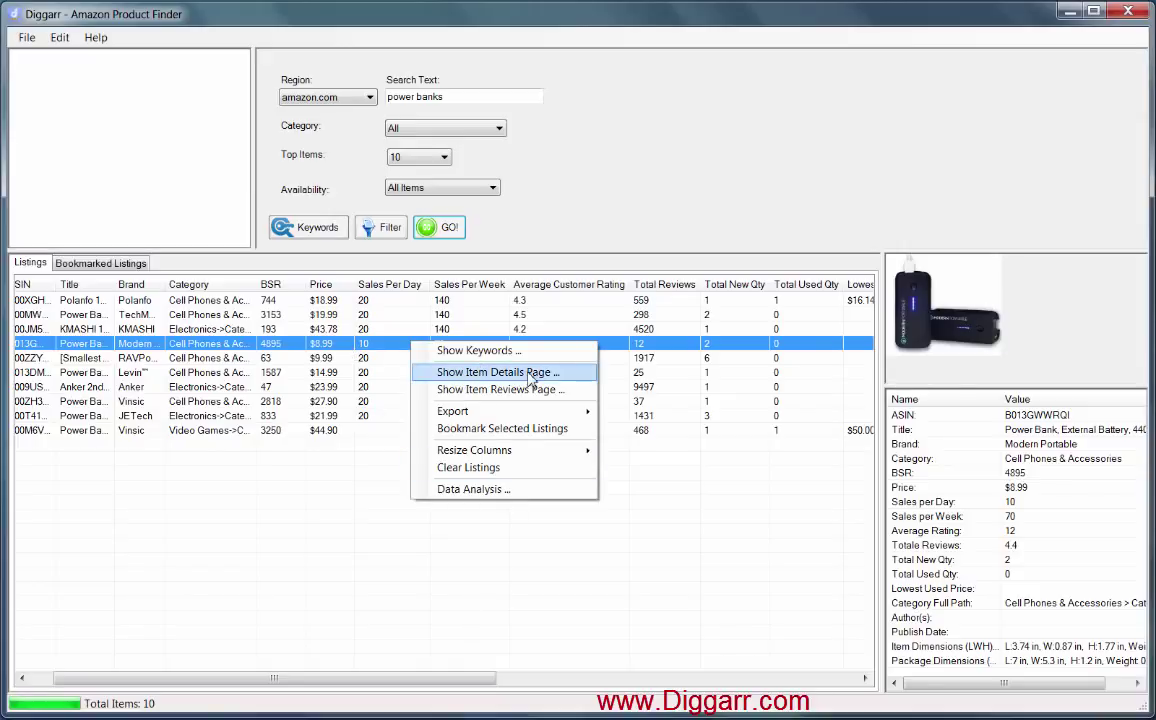
pyautogui.click(553, 373)
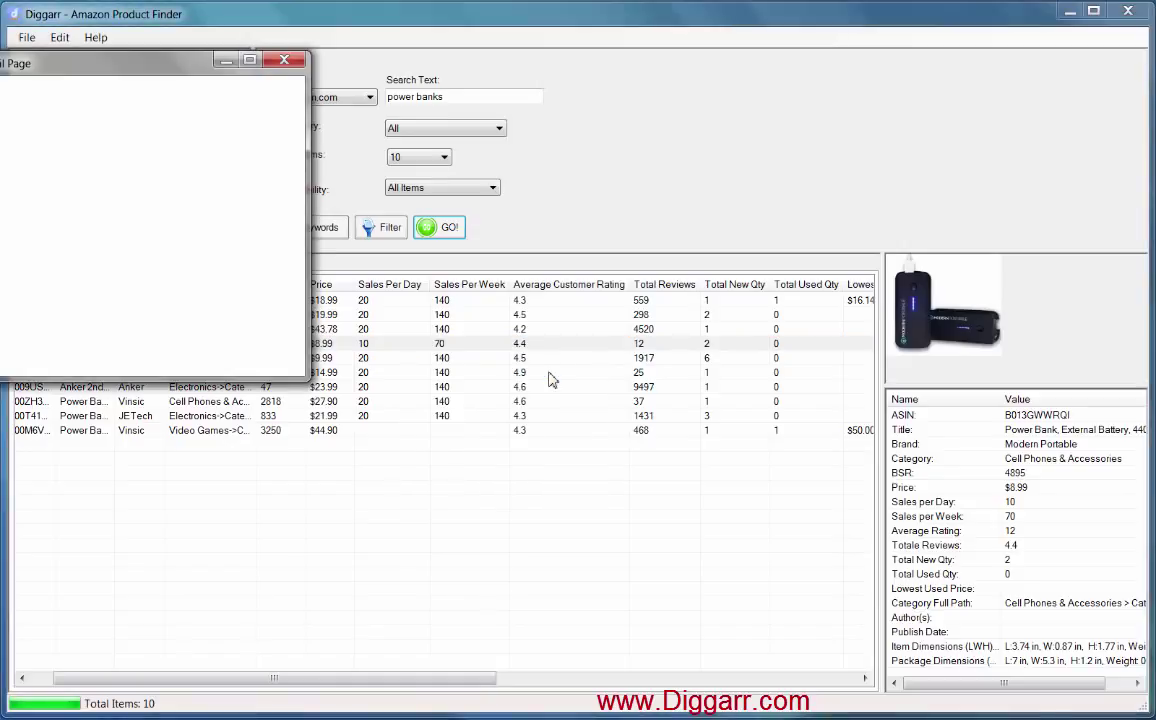
pyautogui.moveTo(193, 69); pyautogui.dragTo(313, 72)
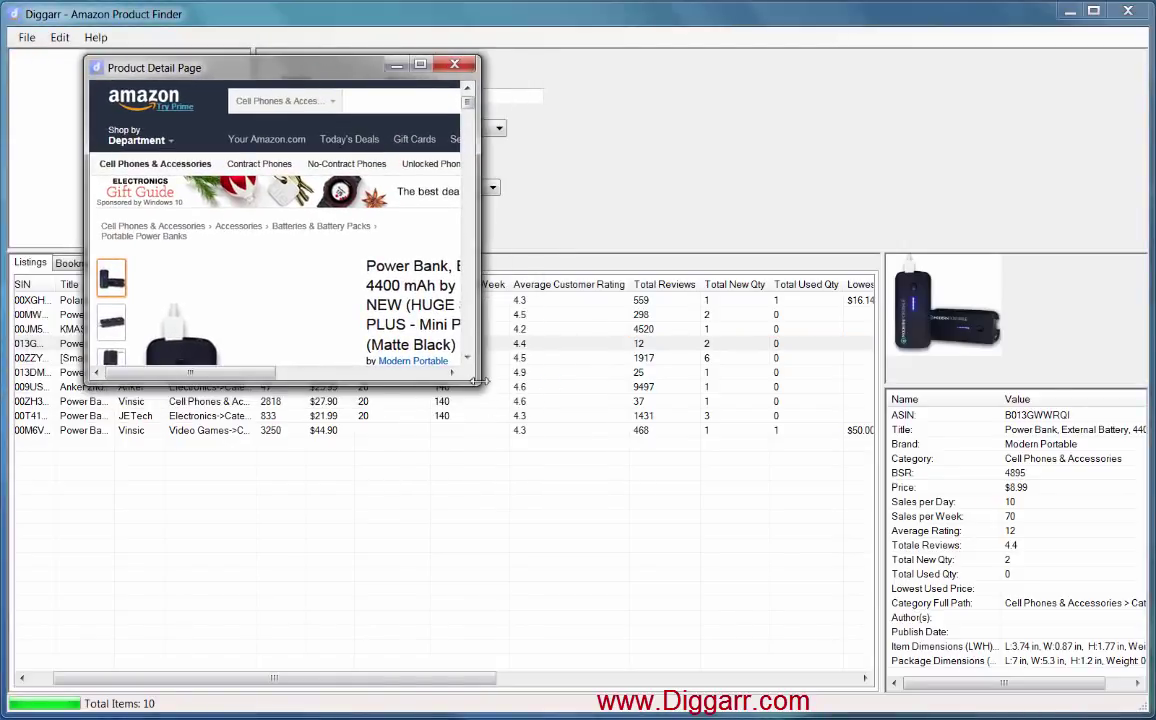
pyautogui.moveTo(481, 389); pyautogui.dragTo(691, 664)
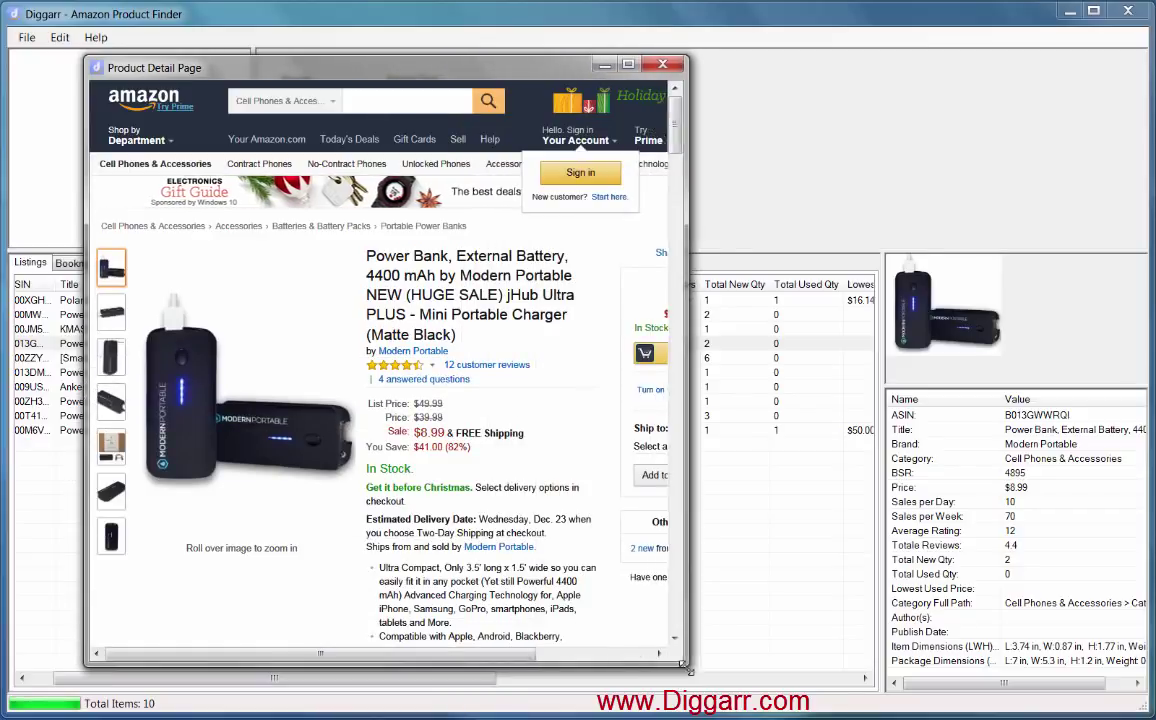
pyautogui.moveTo(678, 128); pyautogui.dragTo(683, 198)
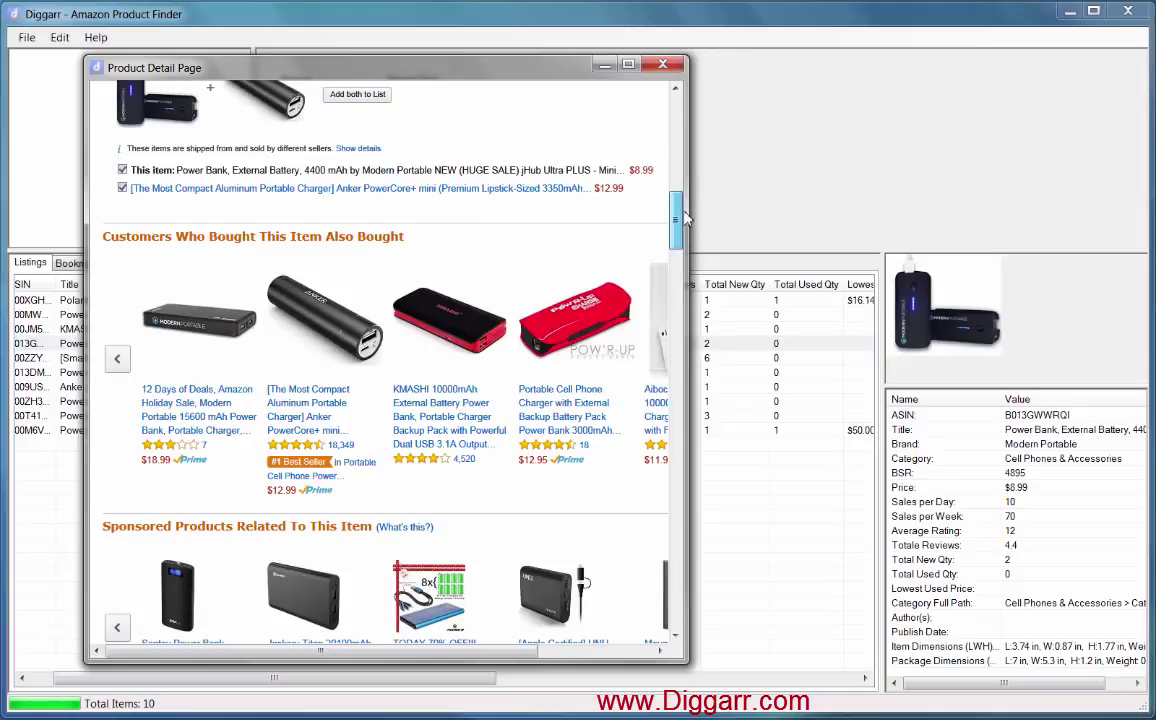
pyautogui.moveTo(685, 218); pyautogui.dragTo(688, 296)
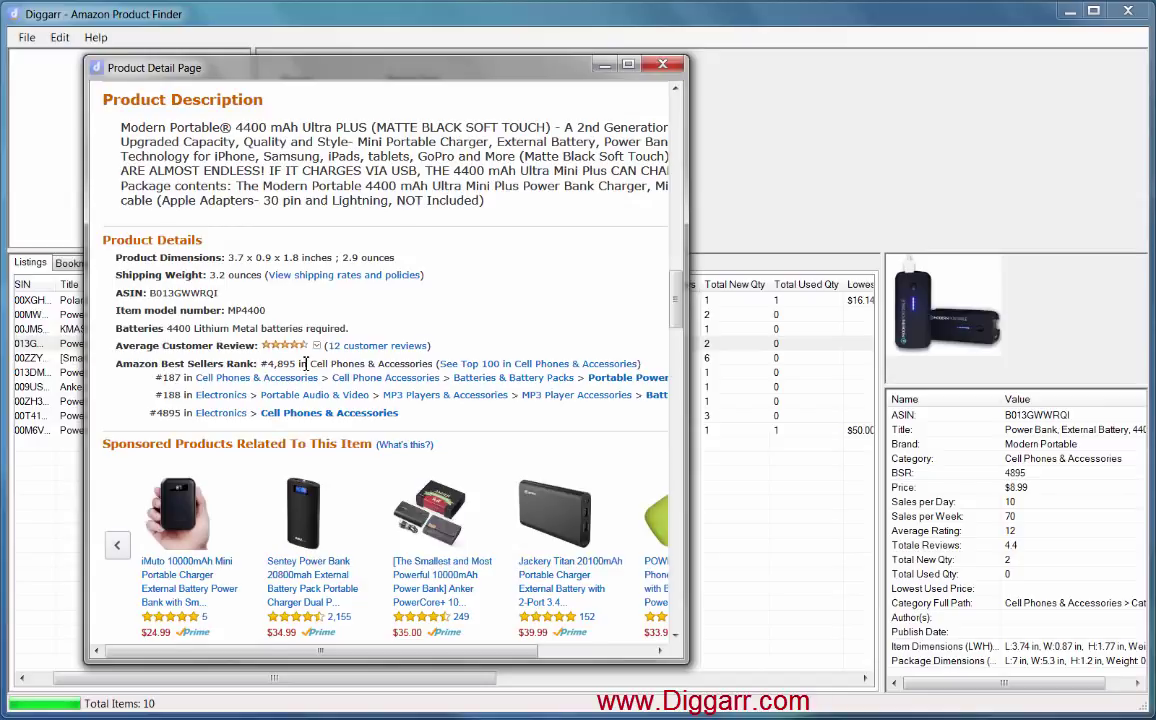
pyautogui.click(662, 65)
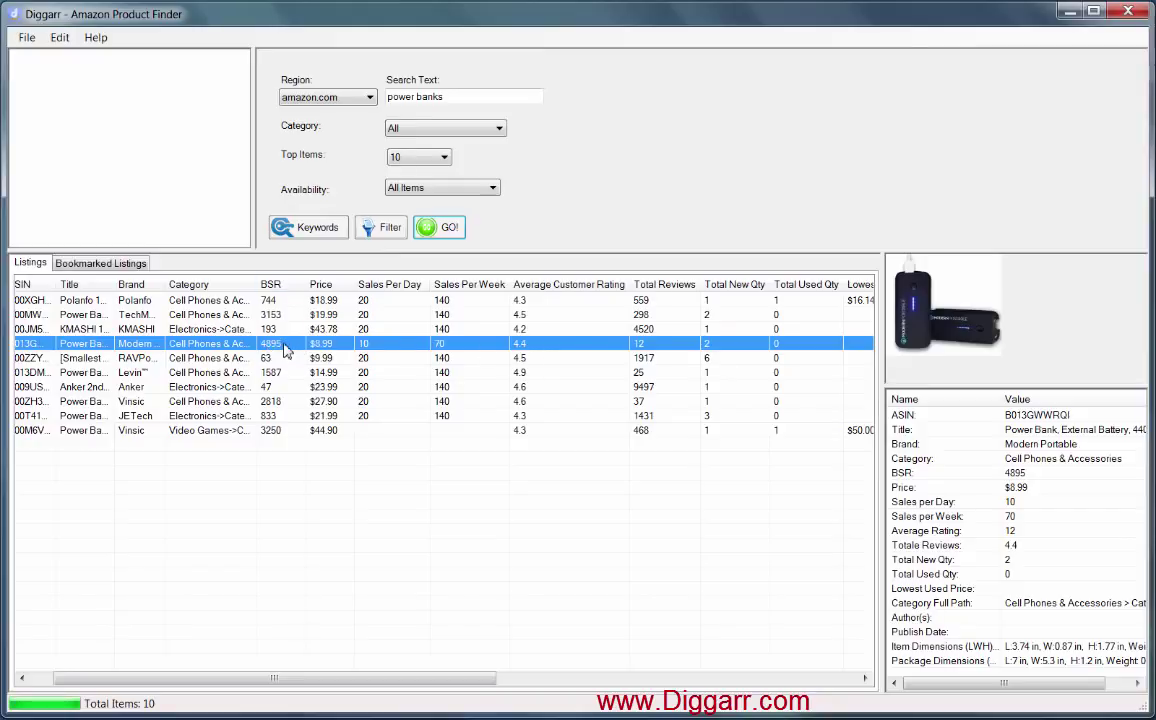
# Step: Open the item reviews page of the Modern Portable listing, then enlarge and reposition its window for reading
pyautogui.rightClick(397, 341)
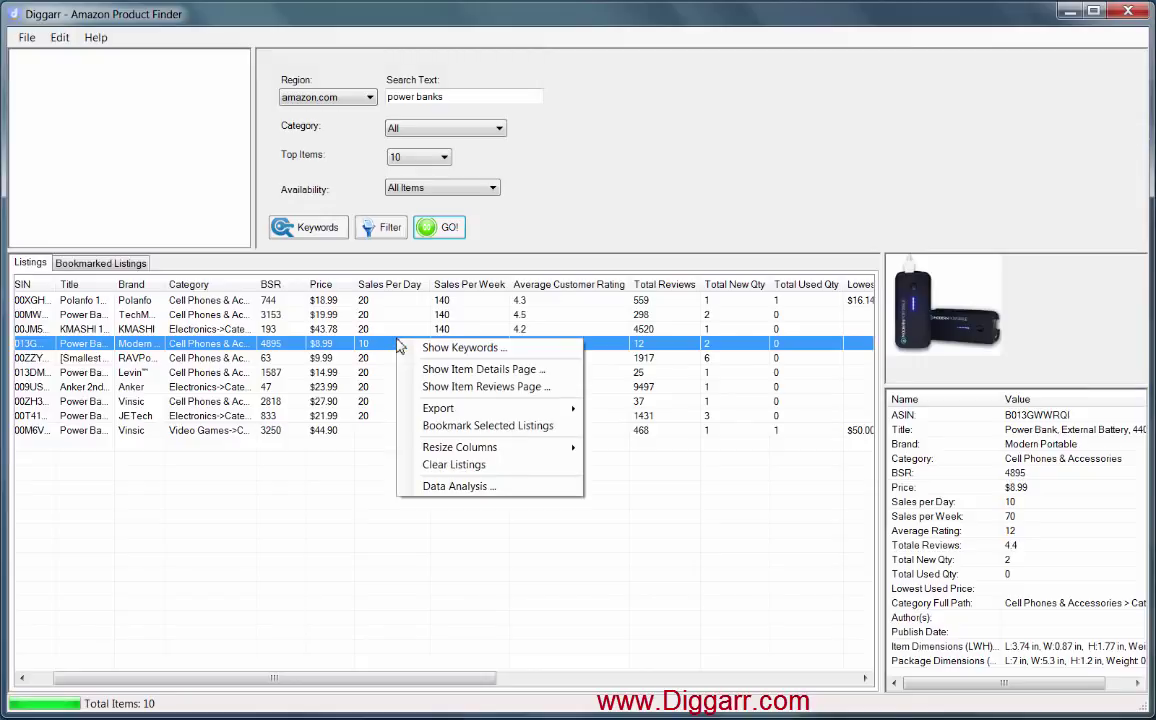
pyautogui.click(502, 395)
pyautogui.moveTo(205, 108); pyautogui.dragTo(788, 118)
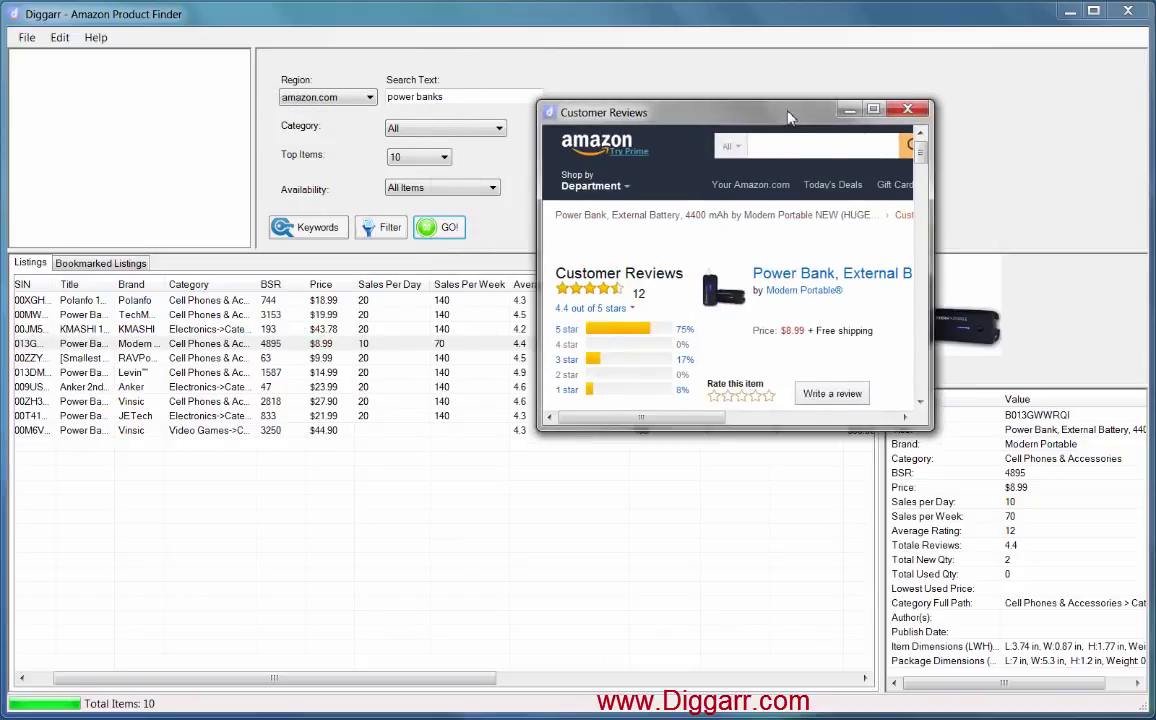
pyautogui.moveTo(815, 432); pyautogui.dragTo(815, 570)
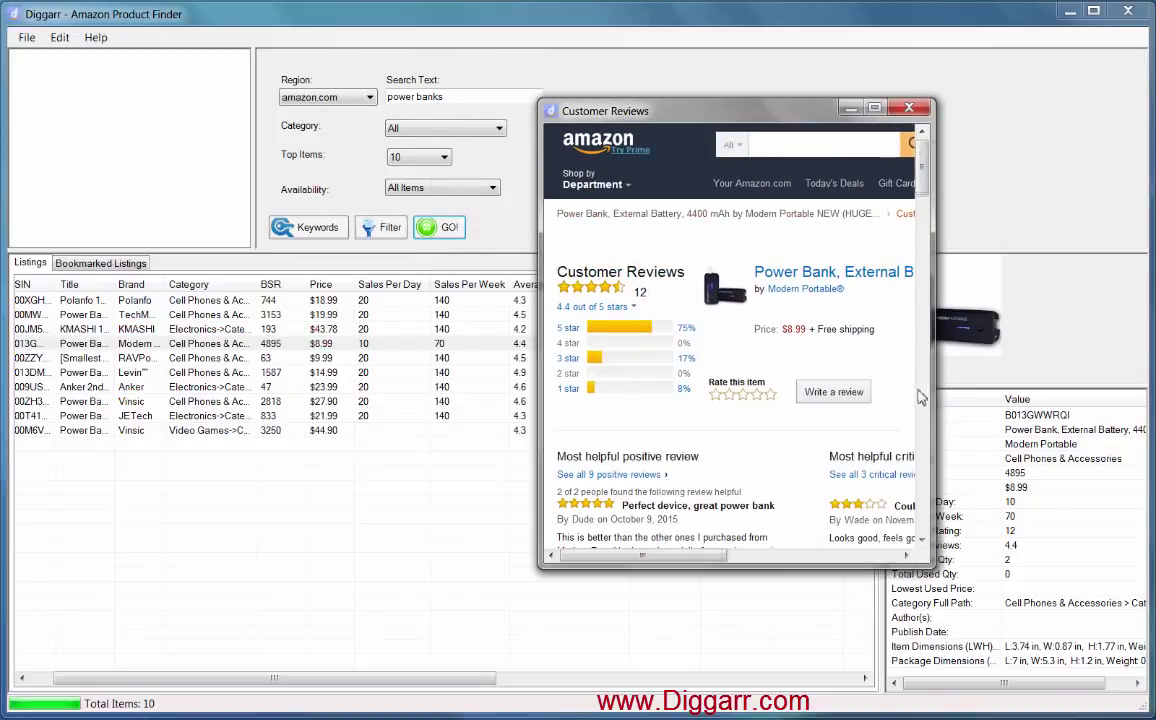
pyautogui.moveTo(934, 397); pyautogui.dragTo(1034, 397)
pyautogui.moveTo(1025, 168)
pyautogui.mouseDown()
pyautogui.moveTo(1030, 287)
pyautogui.moveTo(1026, 150)
pyautogui.mouseUp()
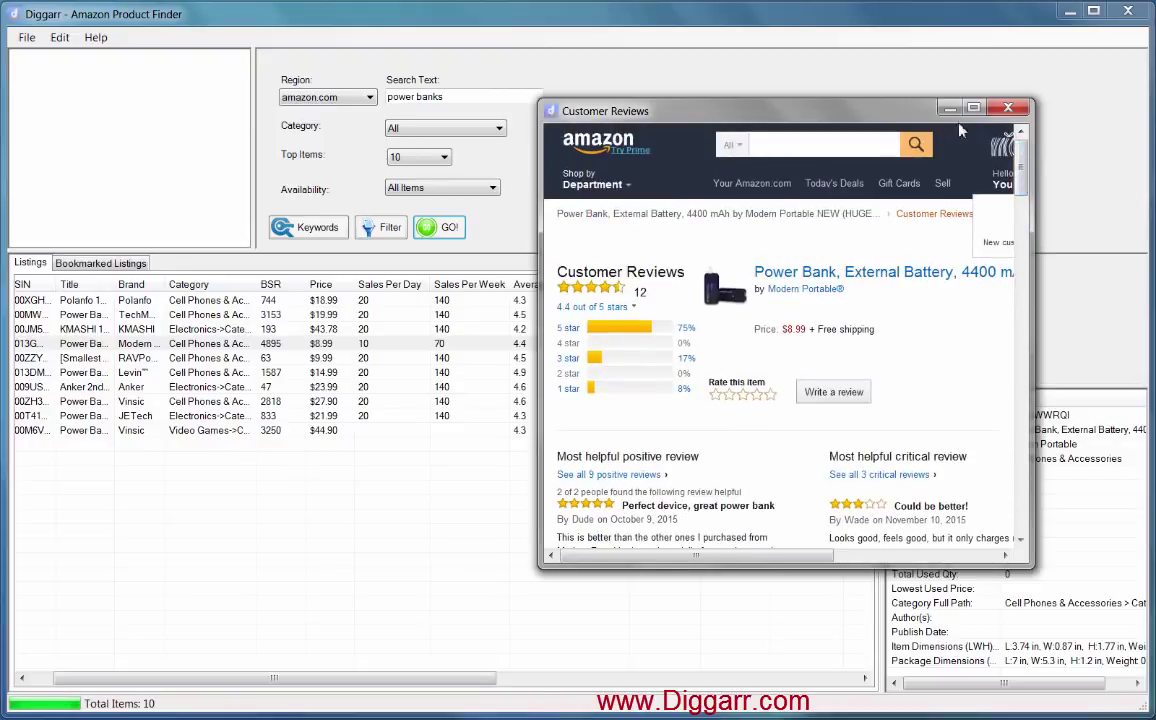
pyautogui.moveTo(830, 109); pyautogui.dragTo(606, 61)
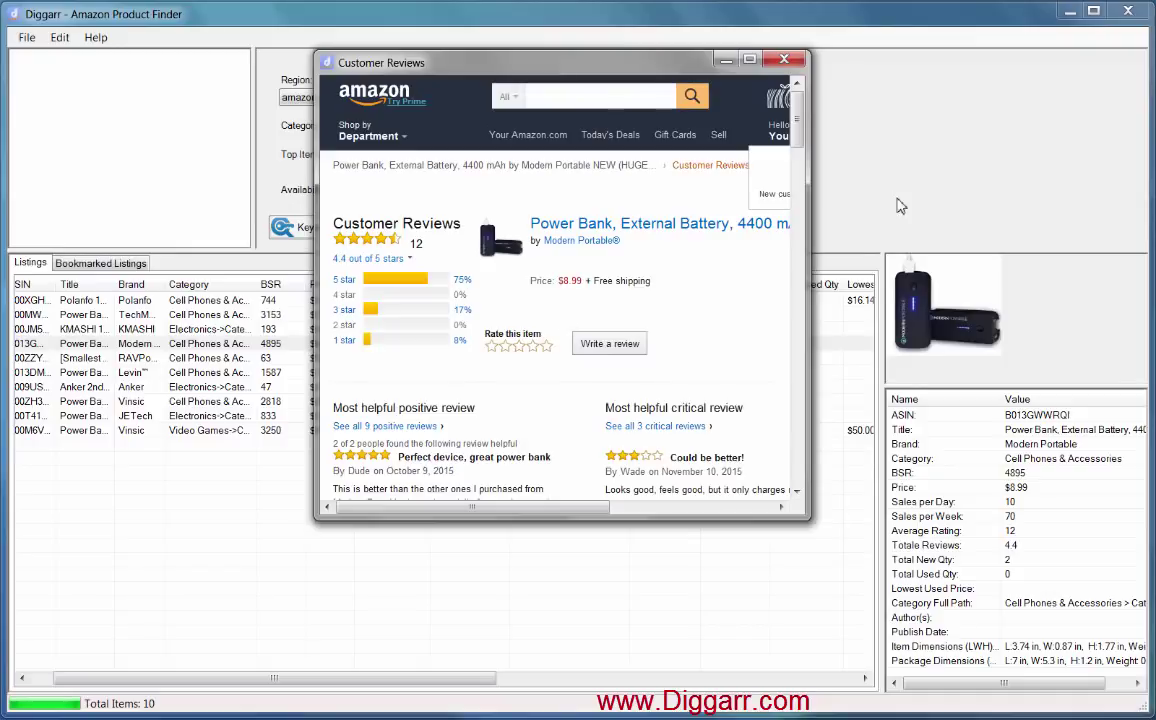
# Step: Read through the positive and critical customer reviews of the Modern Portable power bank and close the reviews window
pyautogui.scroll(-3, 816, 215)
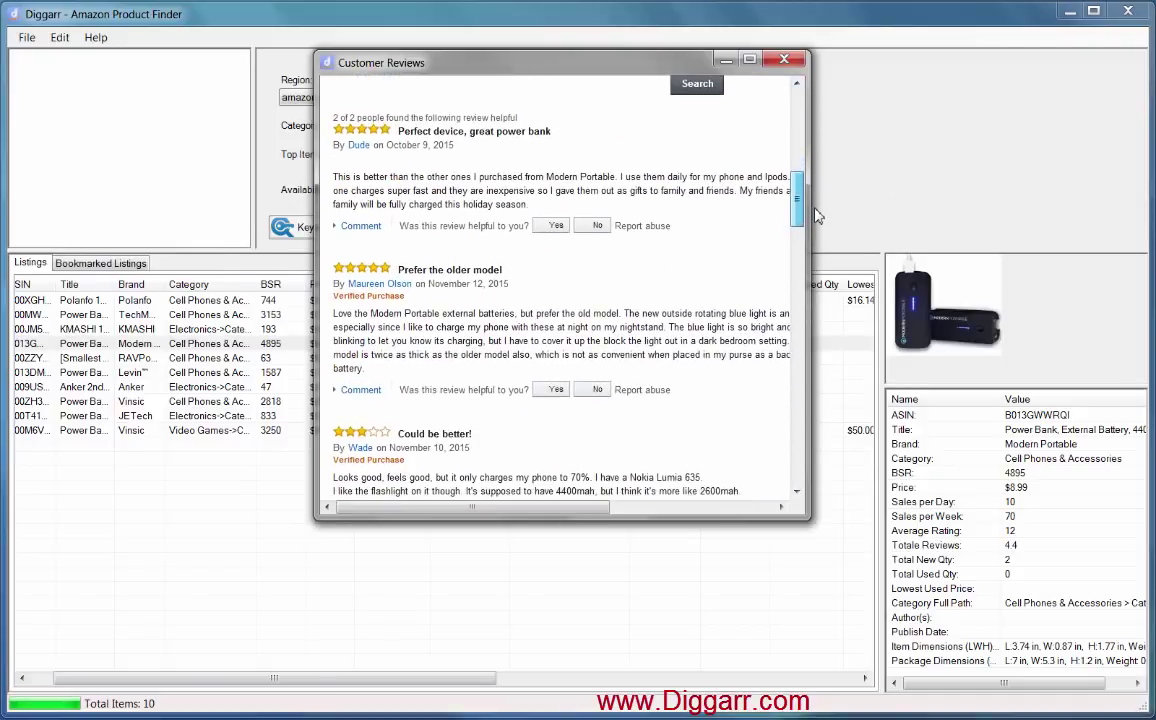
pyautogui.moveTo(816, 215); pyautogui.dragTo(823, 308)
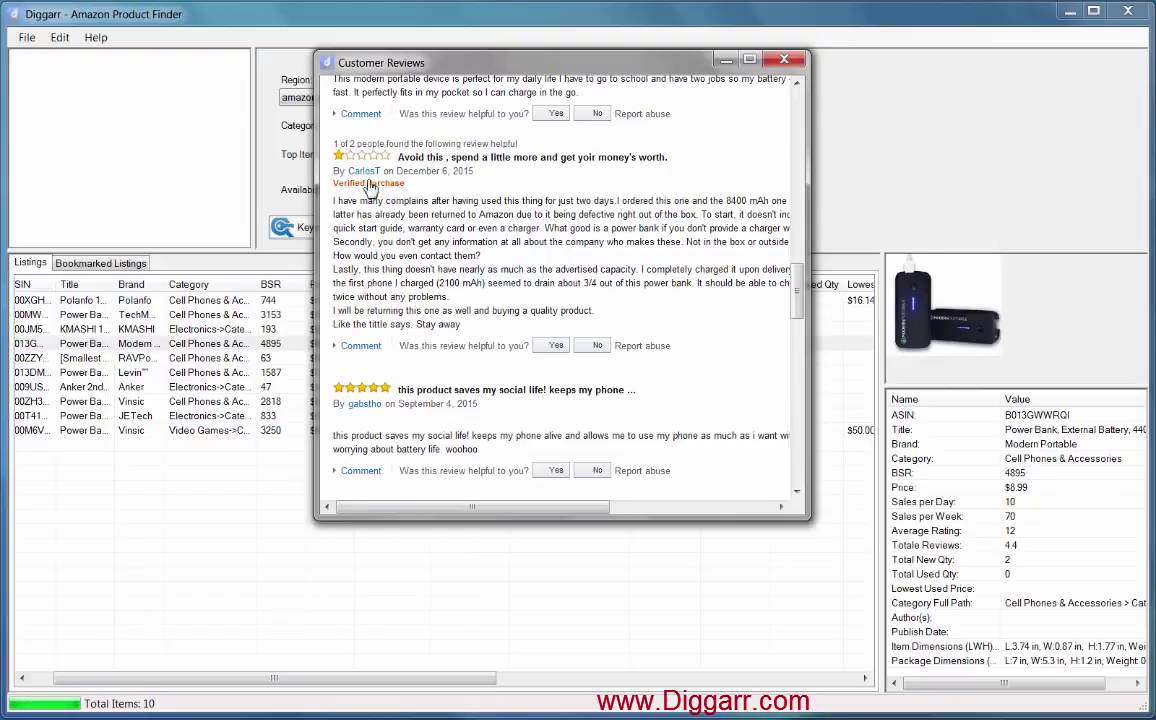
pyautogui.moveTo(798, 300); pyautogui.dragTo(812, 136)
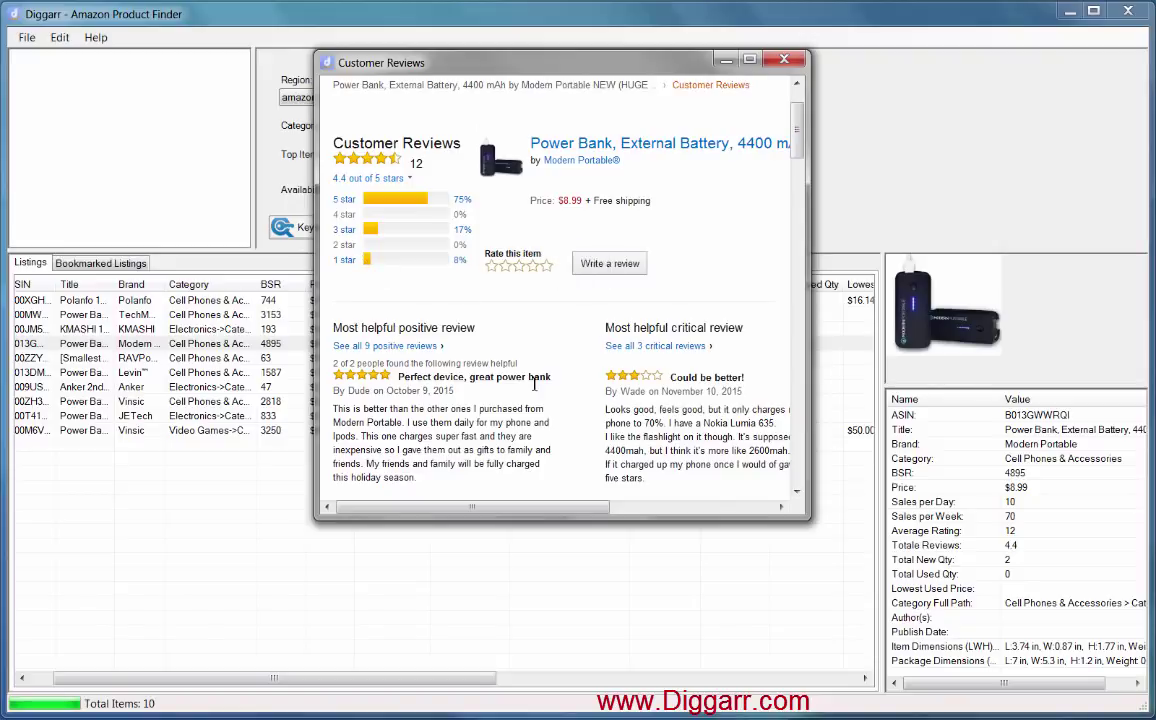
pyautogui.moveTo(810, 160); pyautogui.dragTo(926, 85)
pyautogui.click(909, 59)
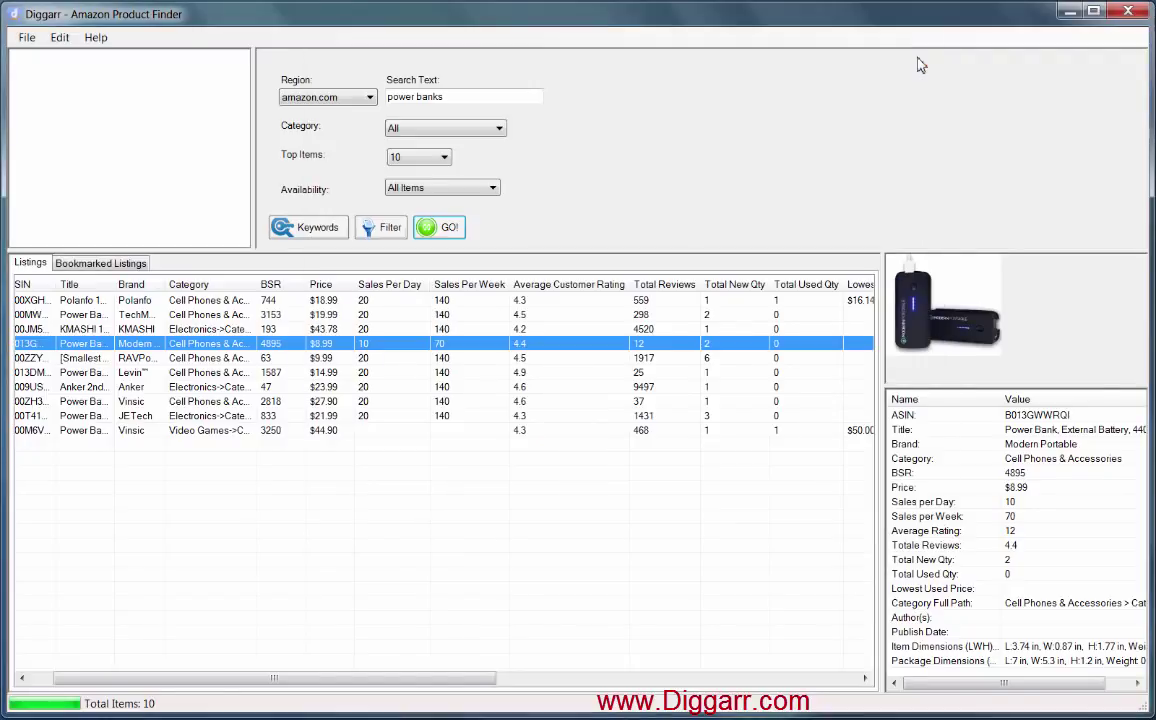
pyautogui.rightClick(366, 373)
pyautogui.moveTo(418, 441)
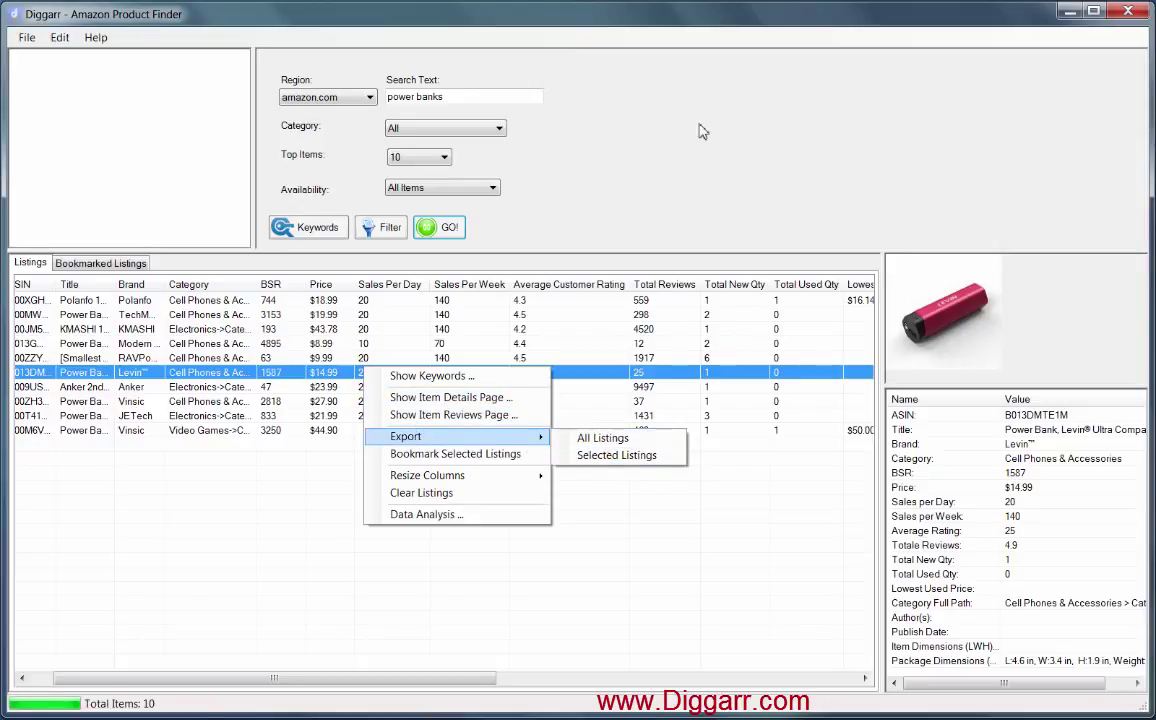
pyautogui.click(607, 442)
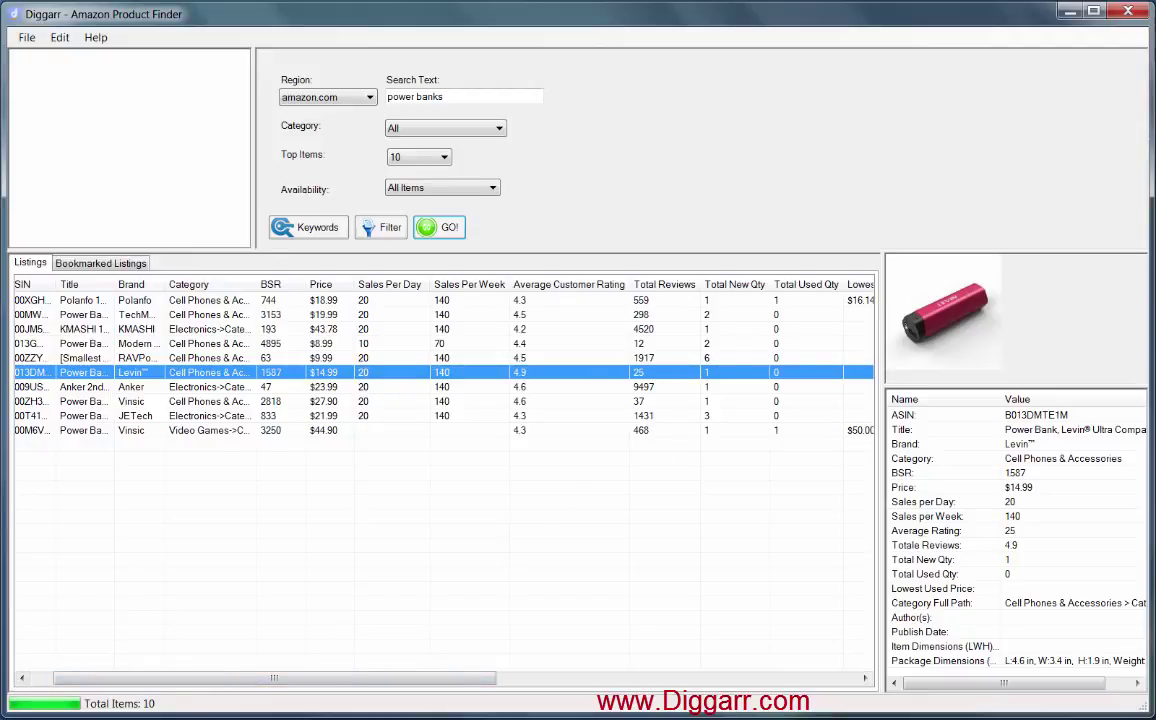
# Step: Open a blank Notepad document and minimize it to return to the Diggarr listings
pyautogui.press('super')
pyautogui.write('note')
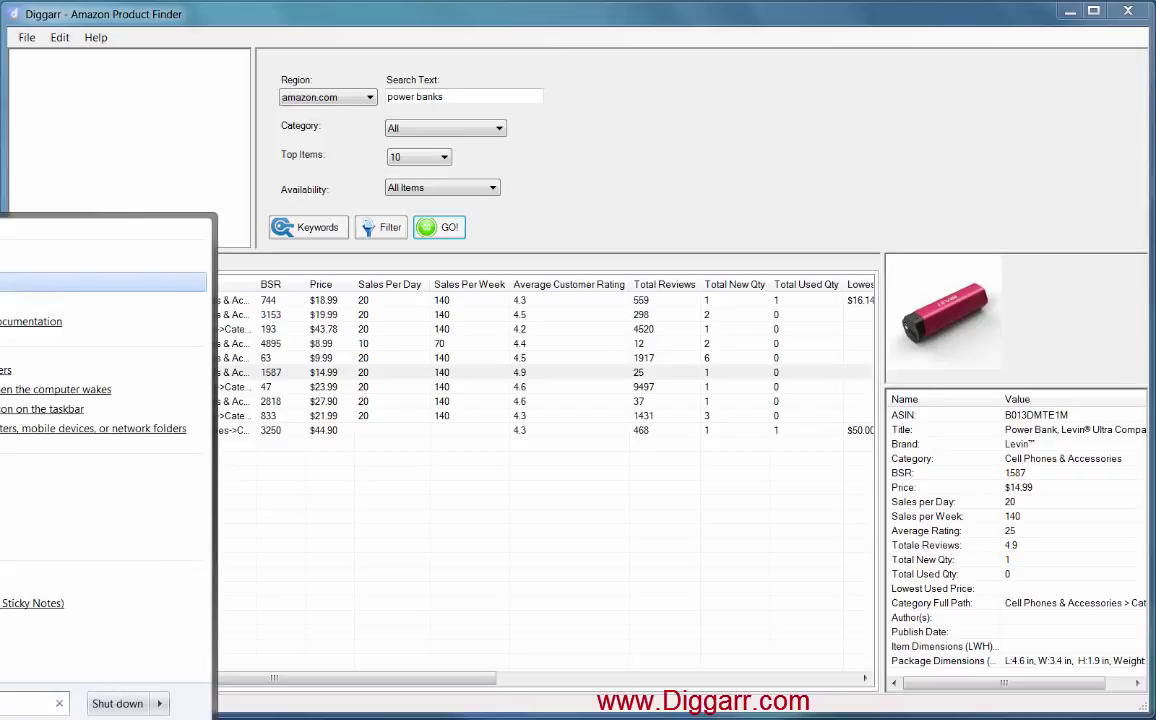
pyautogui.press('Return')
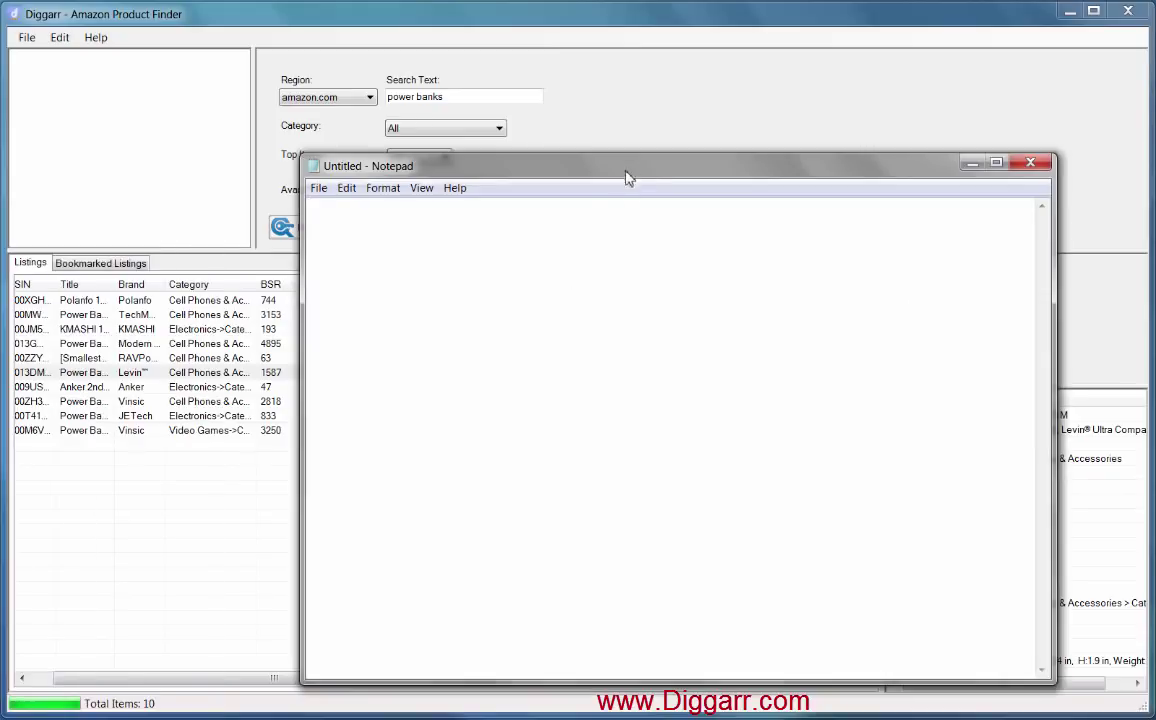
pyautogui.click(971, 163)
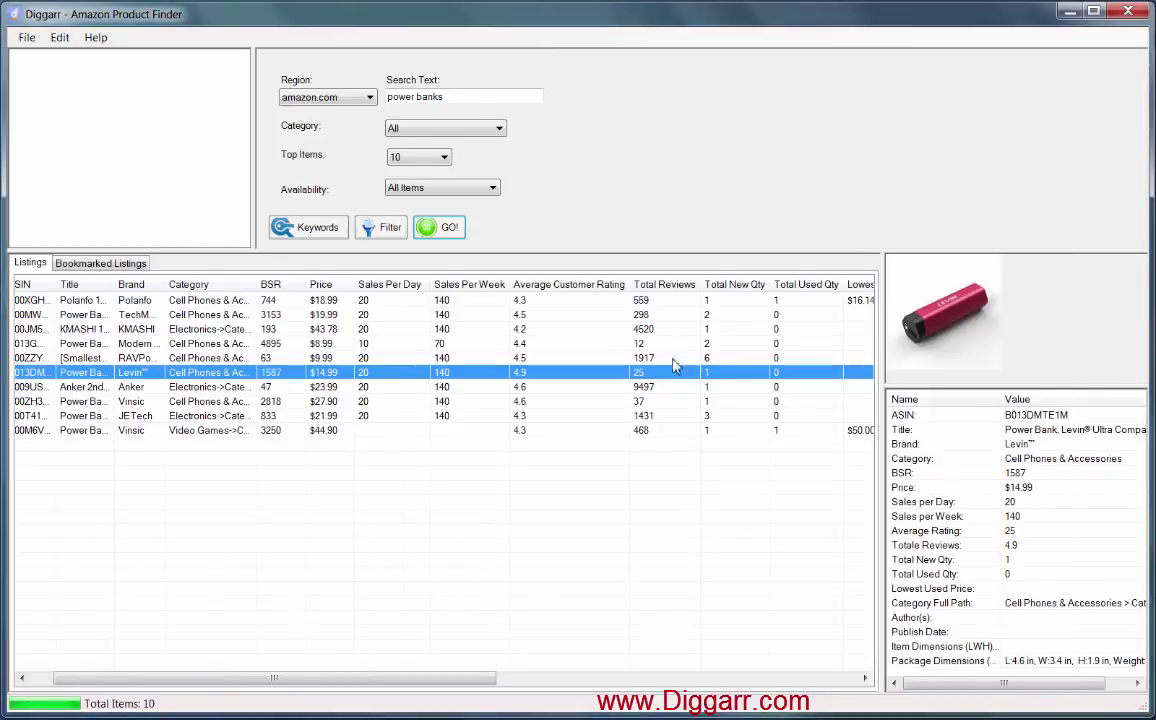
# Step: Export all listings to the clipboard and dismiss the export message
pyautogui.rightClick(393, 358)
pyautogui.moveTo(470, 428)
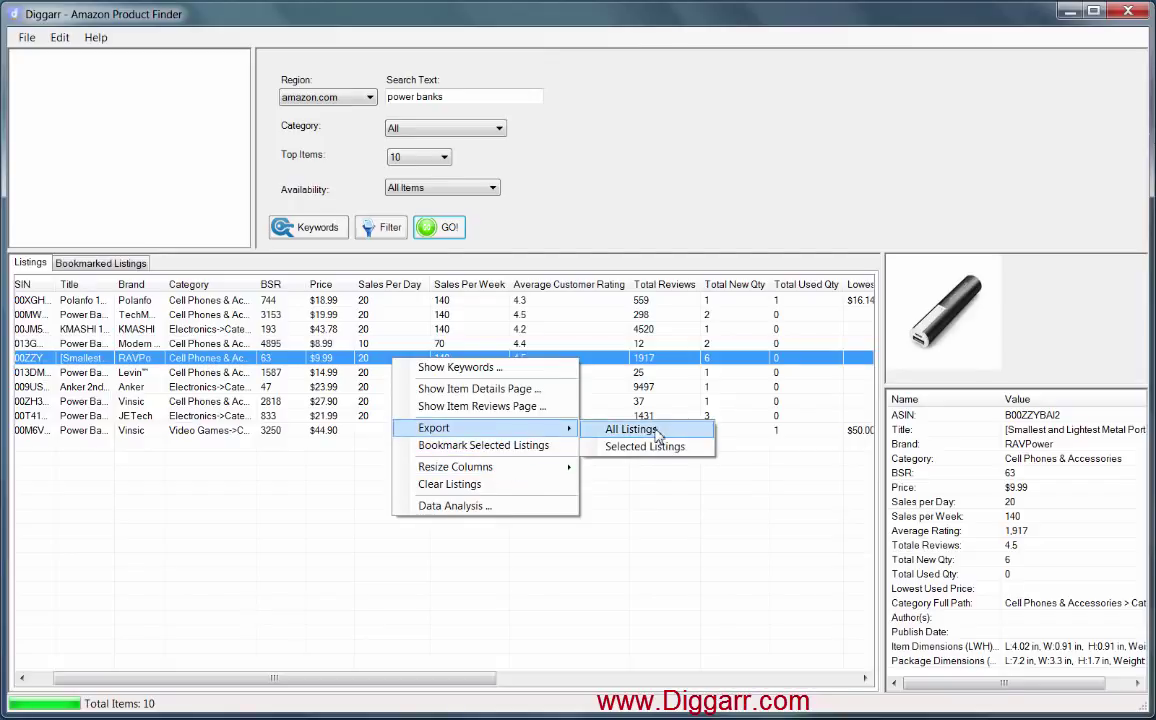
pyautogui.click(631, 429)
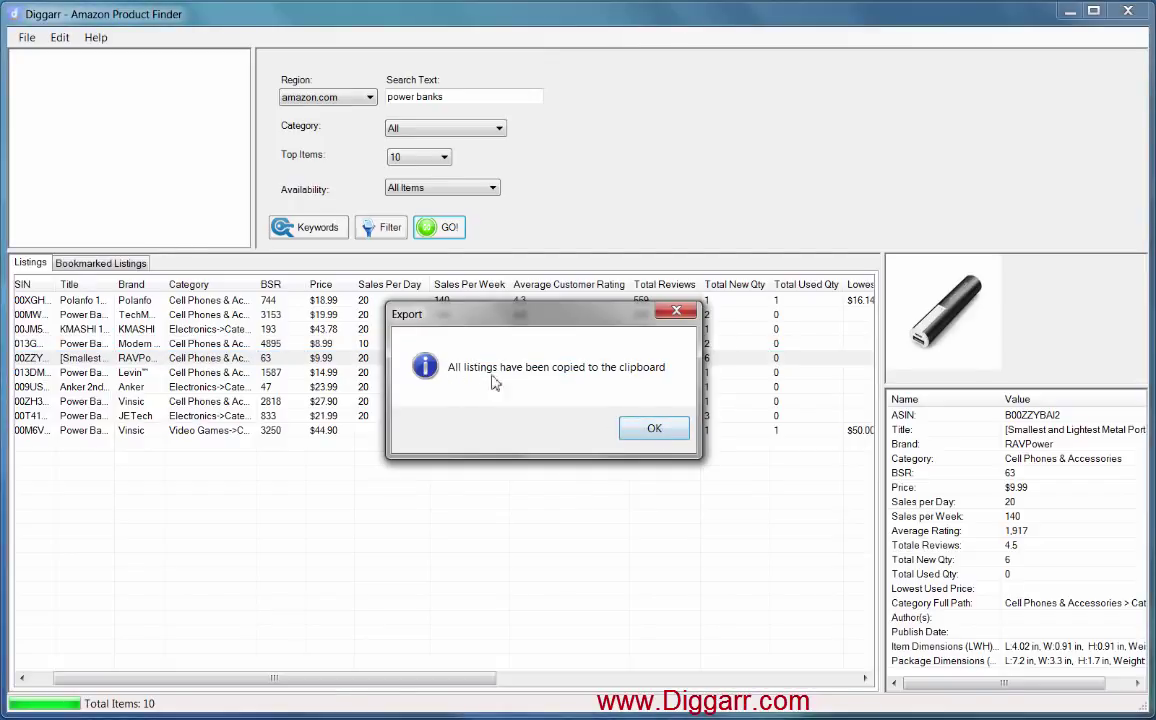
pyautogui.click(656, 440)
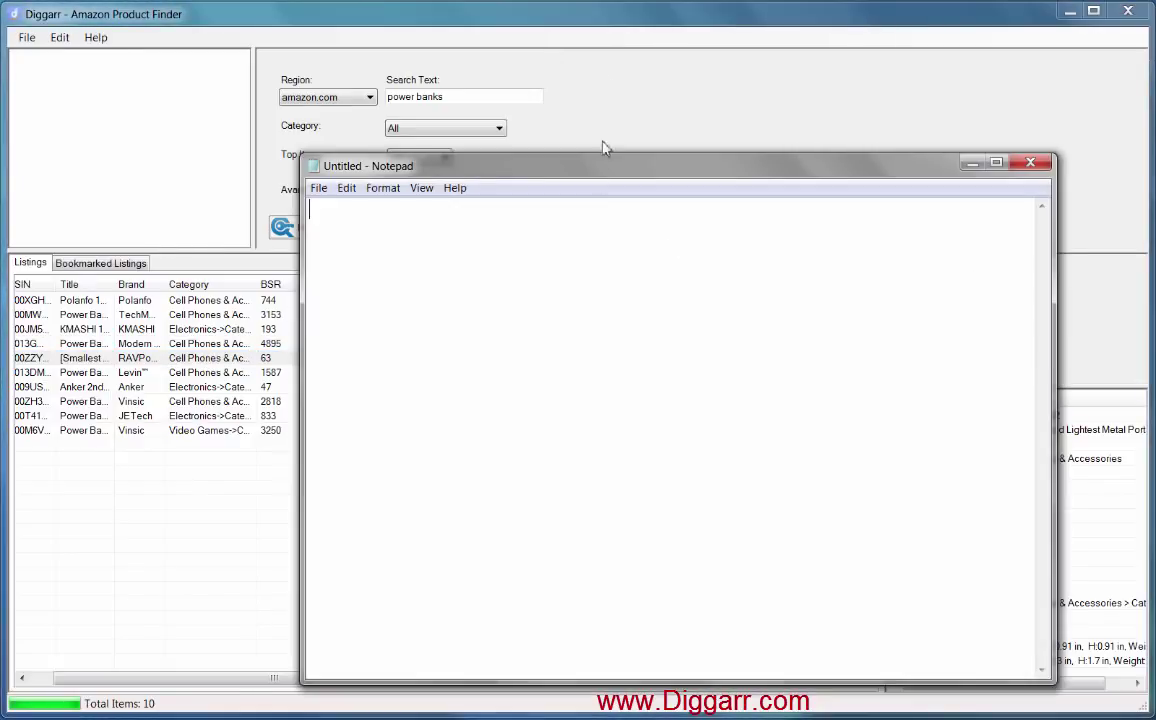
# Step: Reposition the blank Notepad window and paste the exported listings into it
pyautogui.moveTo(634, 172); pyautogui.dragTo(541, 117)
pyautogui.rightClick(364, 201)
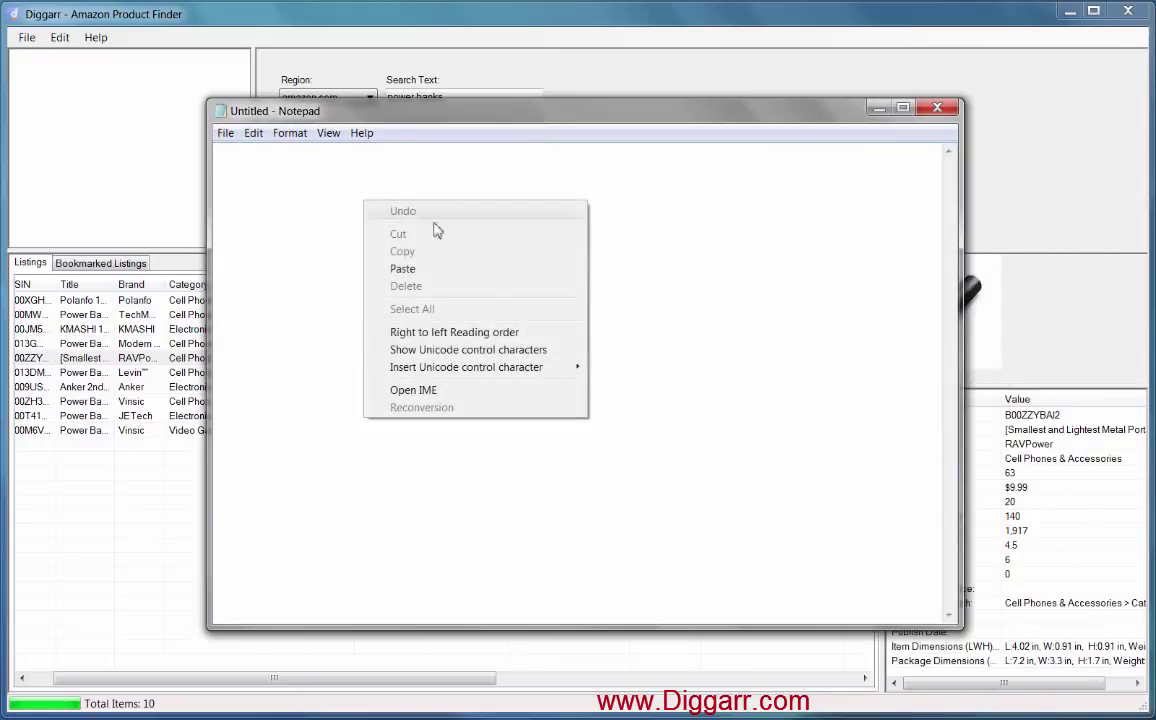
pyautogui.click(470, 269)
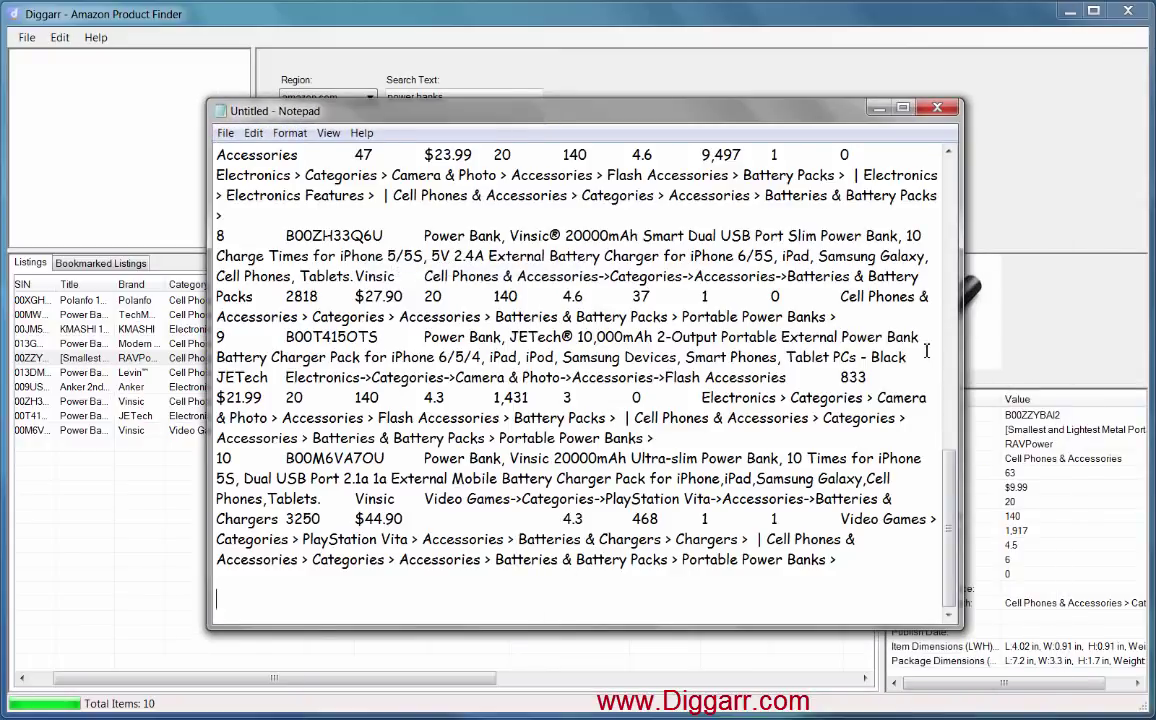
# Step: Widen the Notepad window and turn off word wrap so each exported listing sits on one line
pyautogui.moveTo(968, 398); pyautogui.dragTo(1063, 398)
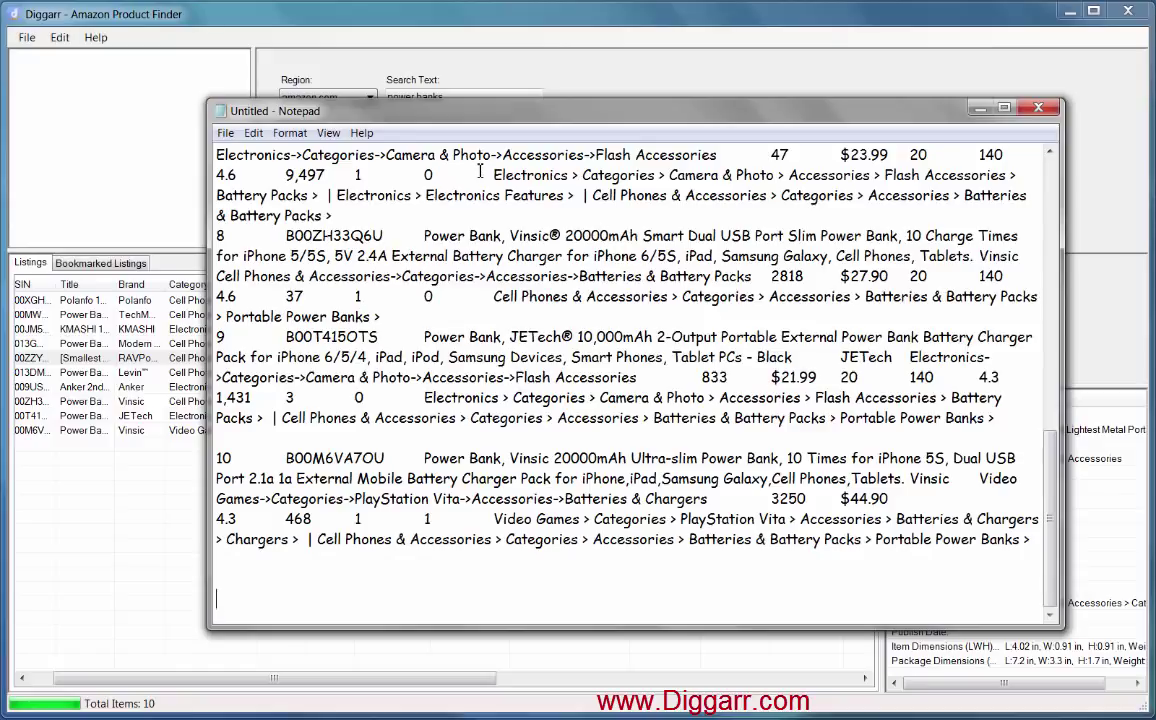
pyautogui.click(290, 133)
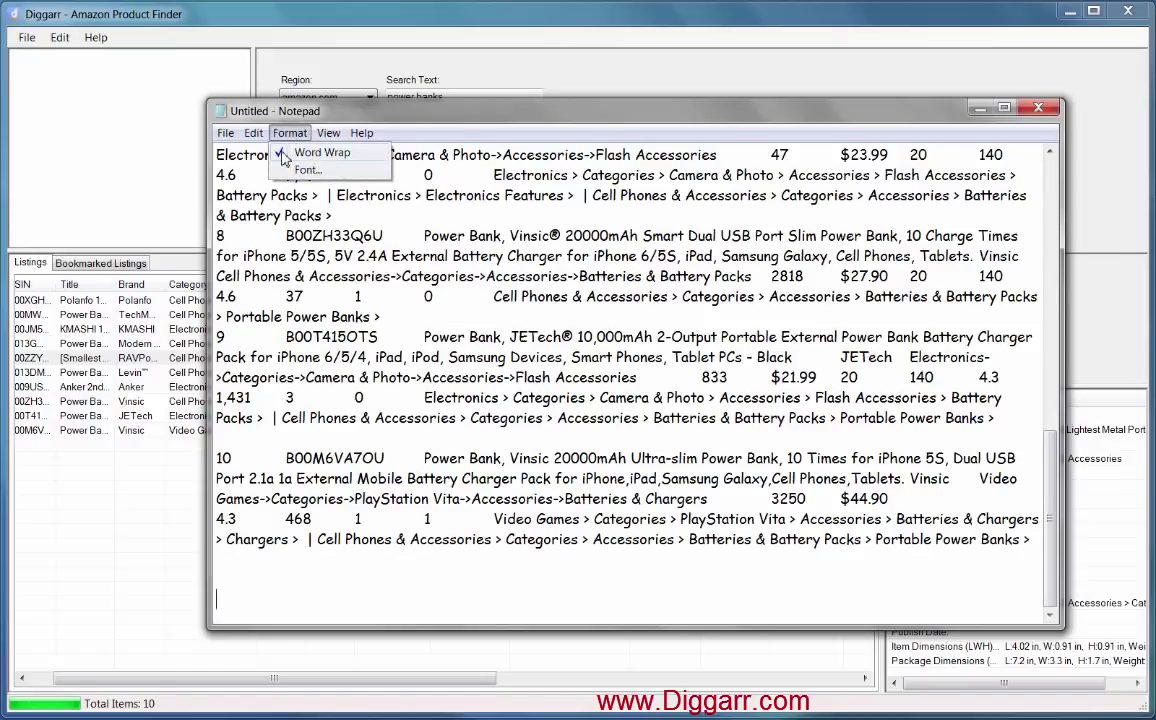
pyautogui.click(310, 153)
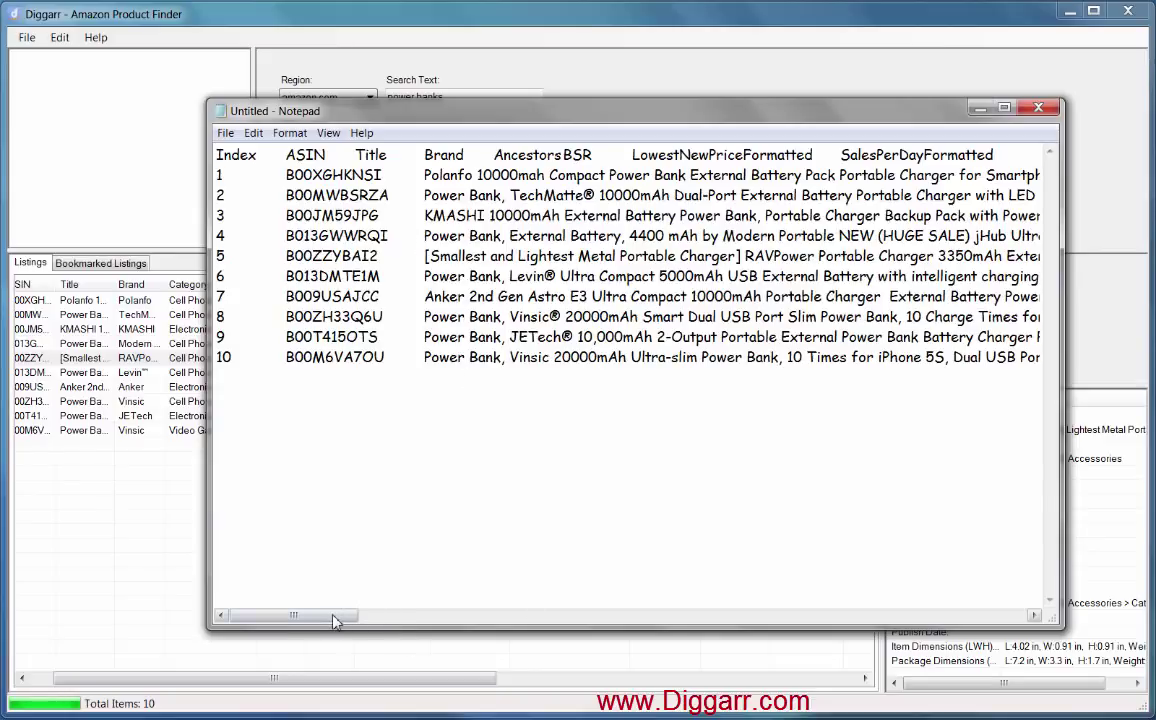
pyautogui.moveTo(295, 615)
pyautogui.mouseDown()
pyautogui.moveTo(440, 622)
pyautogui.moveTo(313, 626)
pyautogui.mouseUp()
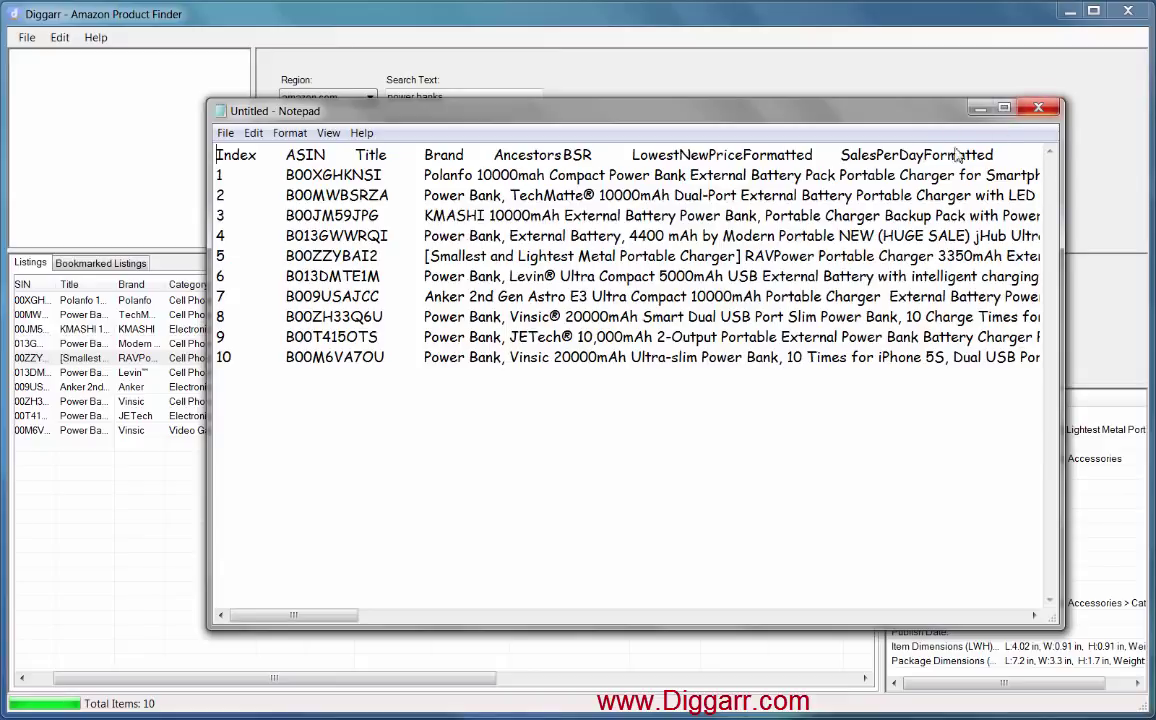
# Step: Delete all the exported text from the Notepad document and switch back to the Diggarr listings
pyautogui.hotkey('ctrl', 'a')
pyautogui.press('Delete')
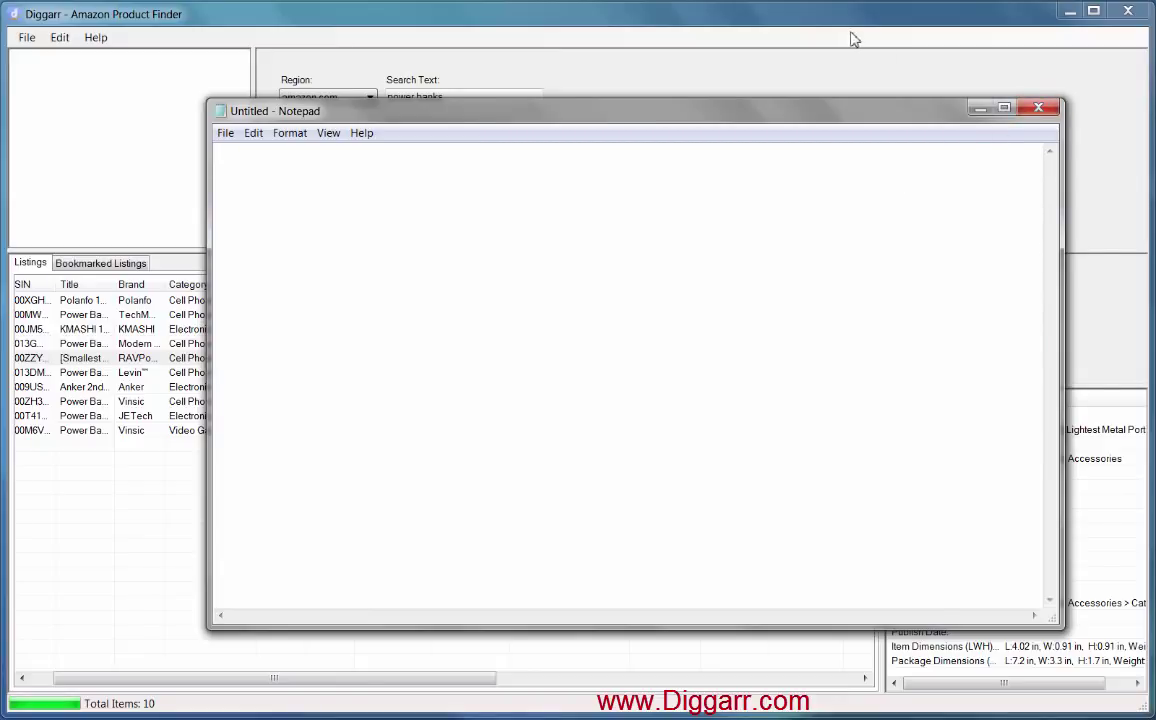
pyautogui.click(757, 30)
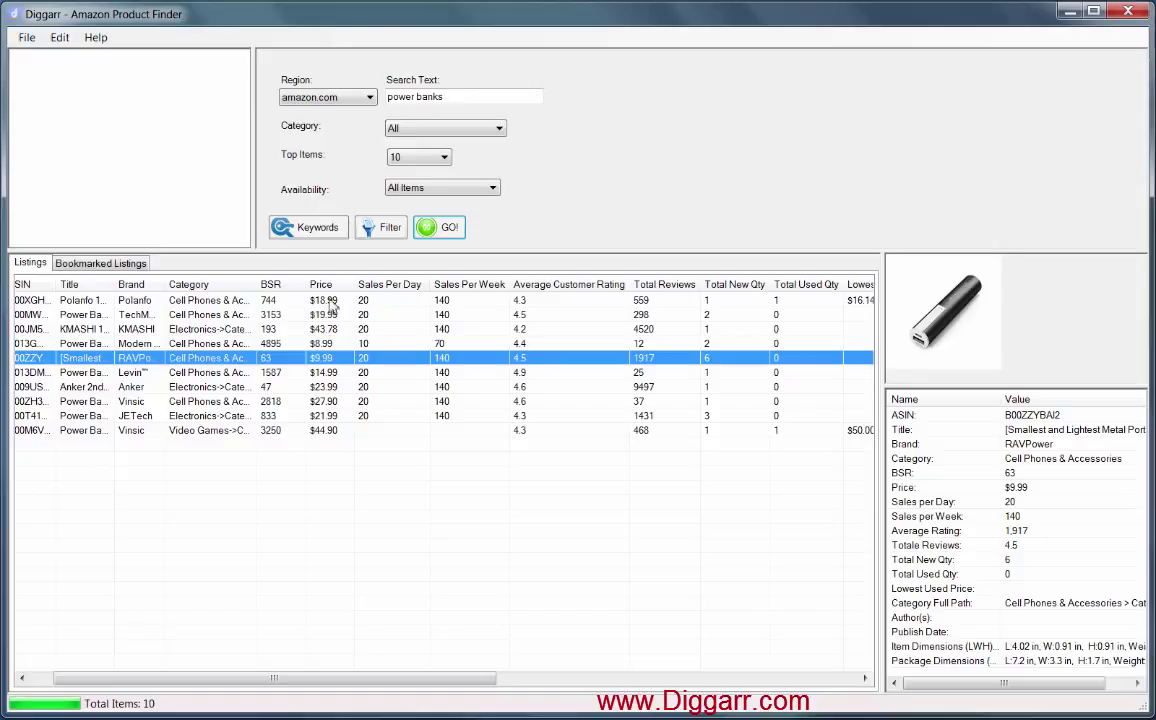
# Step: Export only the selected Polanfo, Modern Portable, Levin and JETech listings to the clipboard and dismiss the export message
pyautogui.click(302, 300)
pyautogui.keyDown('ctrl'); pyautogui.click(336, 343); pyautogui.keyUp('ctrl')
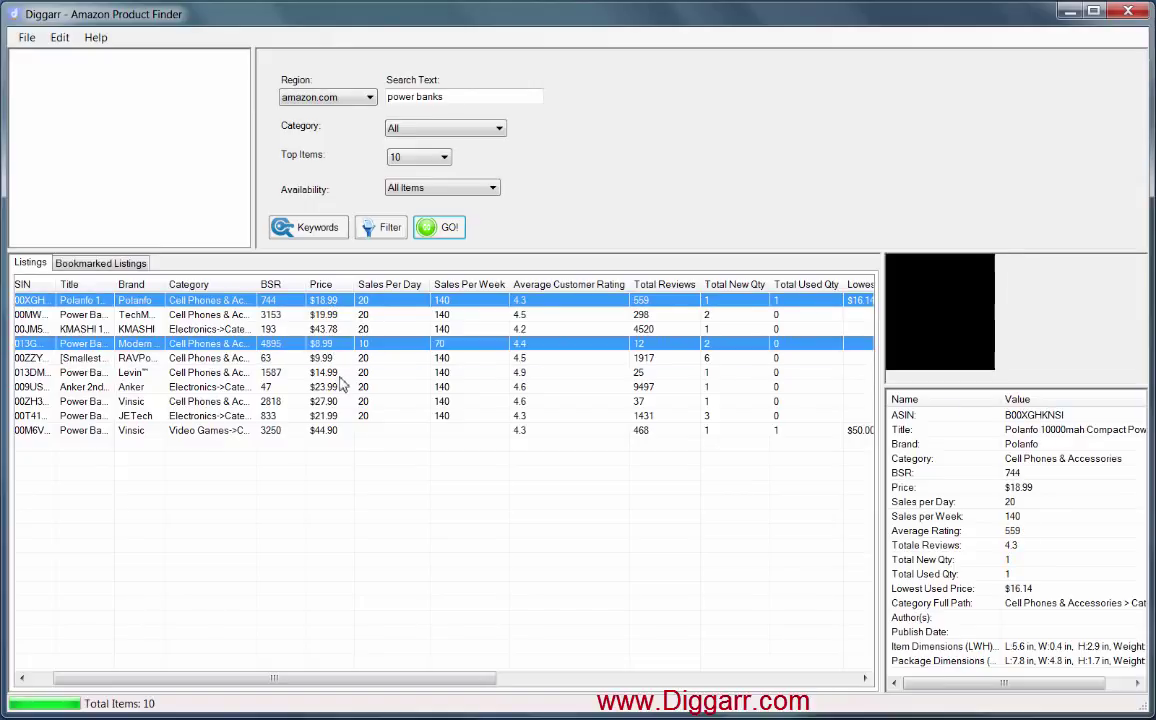
pyautogui.keyDown('ctrl'); pyautogui.click(337, 373); pyautogui.keyUp('ctrl')
pyautogui.keyDown('ctrl'); pyautogui.click(338, 416); pyautogui.keyUp('ctrl')
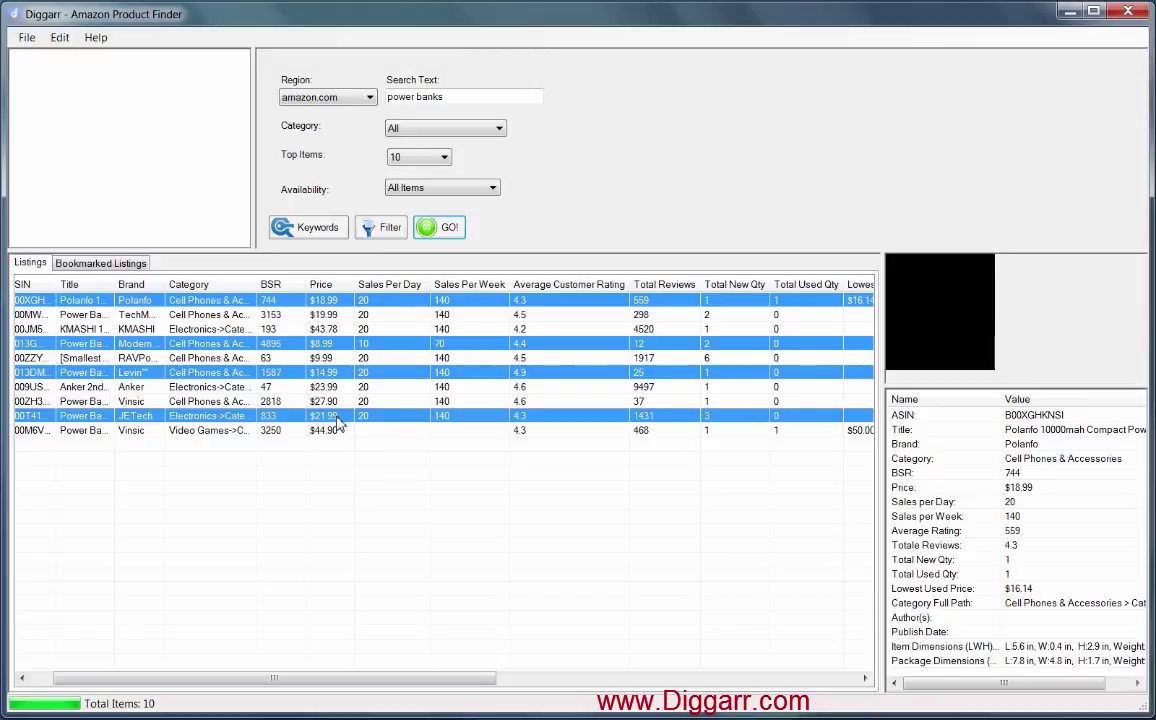
pyautogui.rightClick(338, 422)
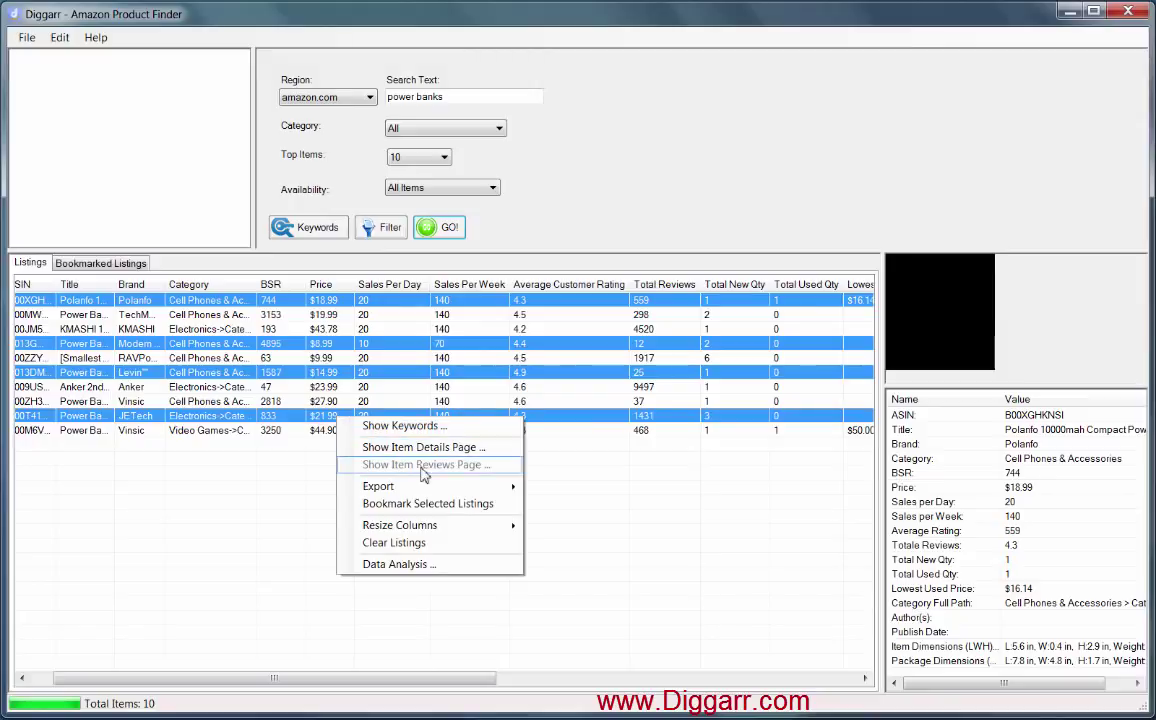
pyautogui.moveTo(428, 488)
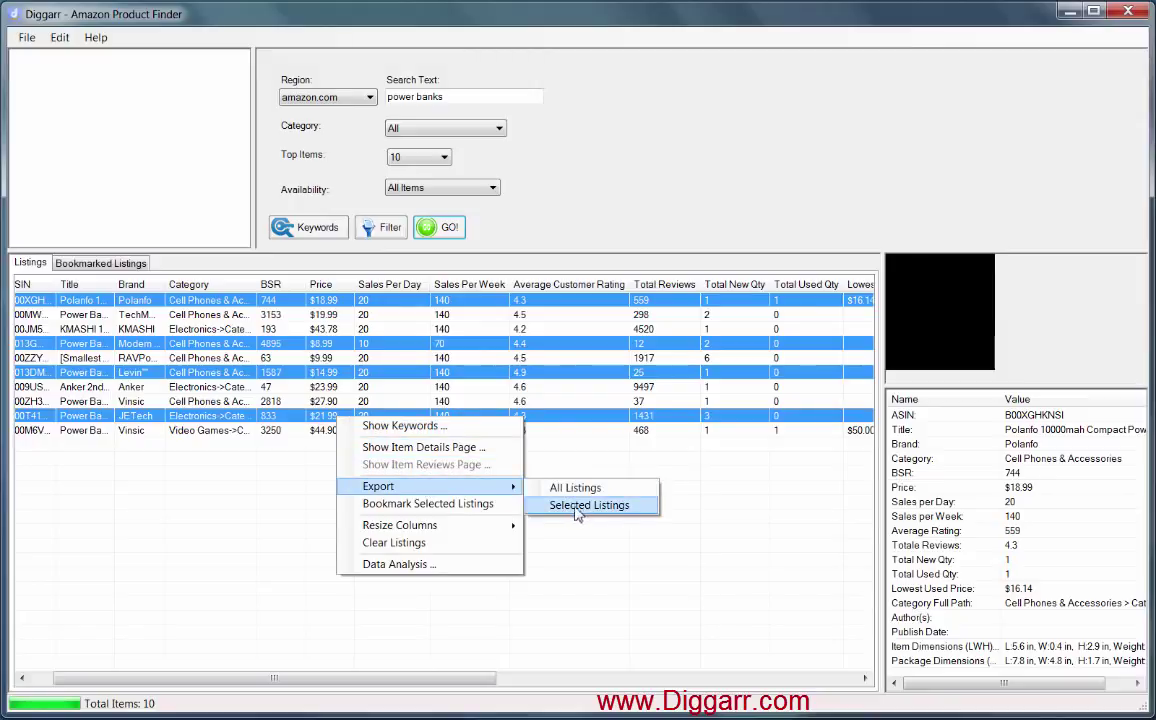
pyautogui.click(613, 507)
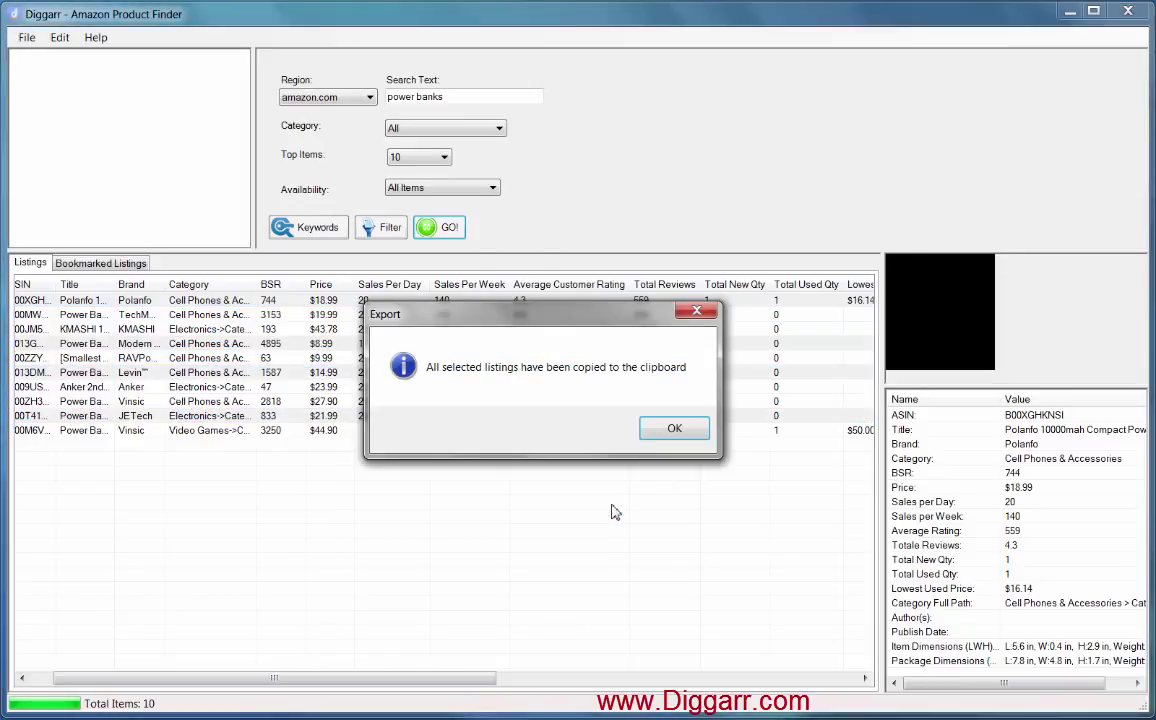
pyautogui.click(700, 430)
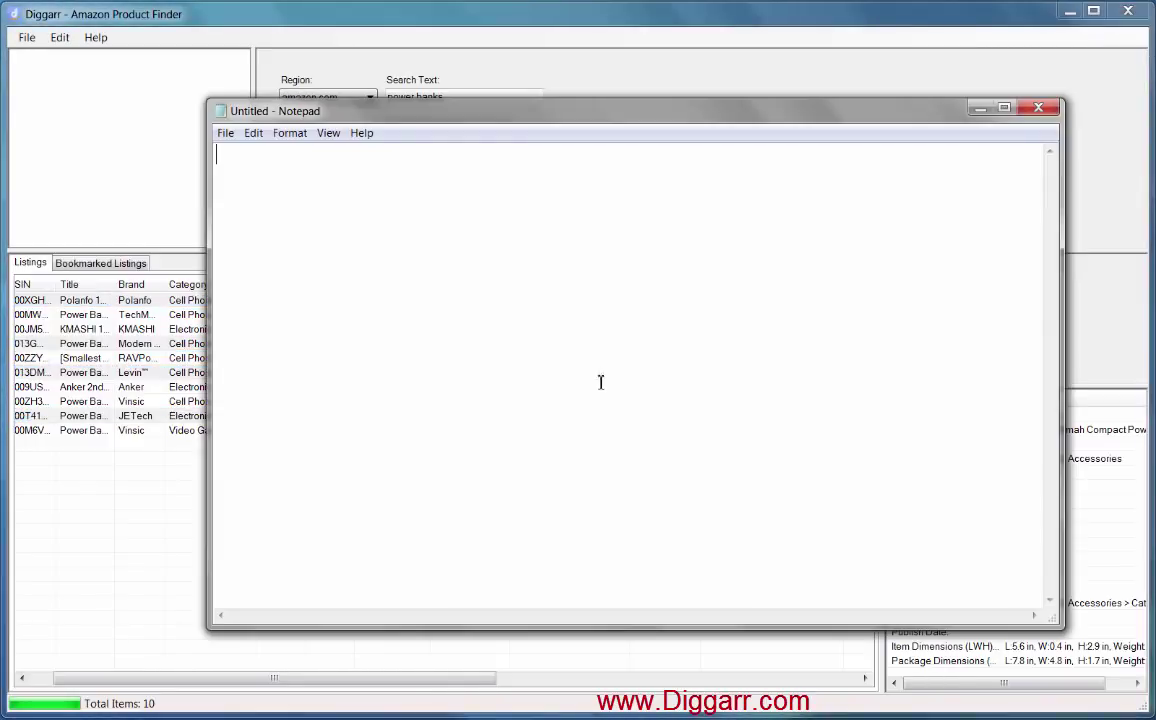
# Step: Paste the selected listings into the empty Notepad document and switch back to Diggarr
pyautogui.rightClick(595, 372)
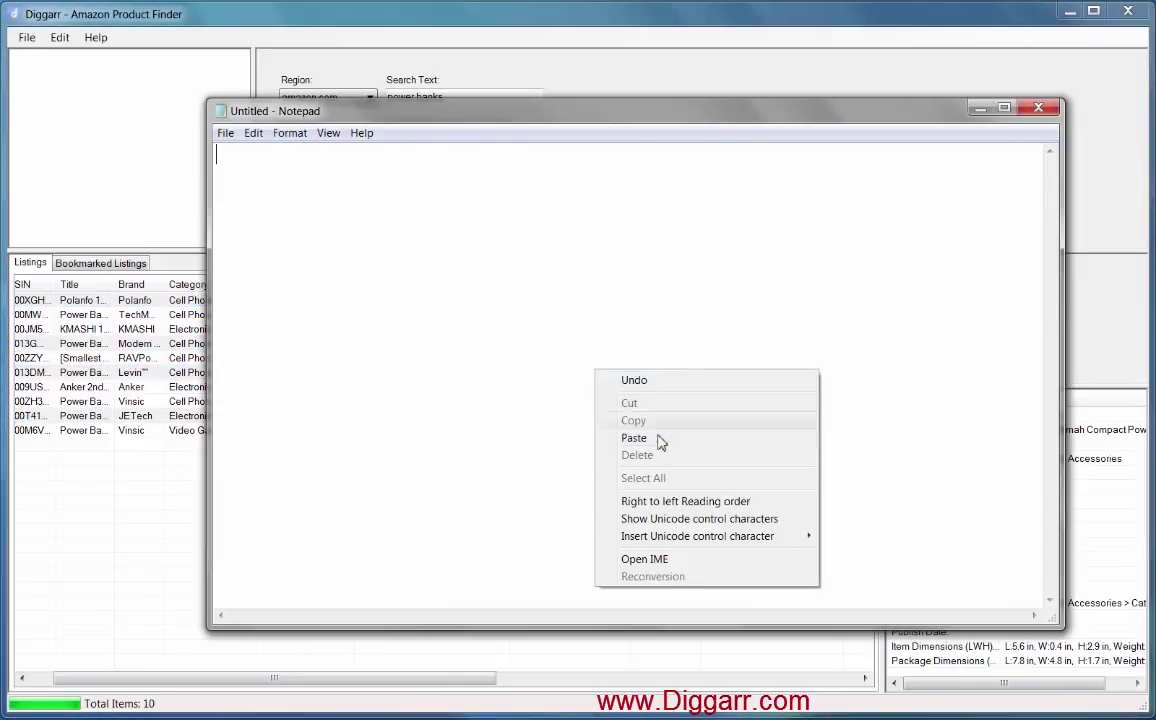
pyautogui.click(658, 444)
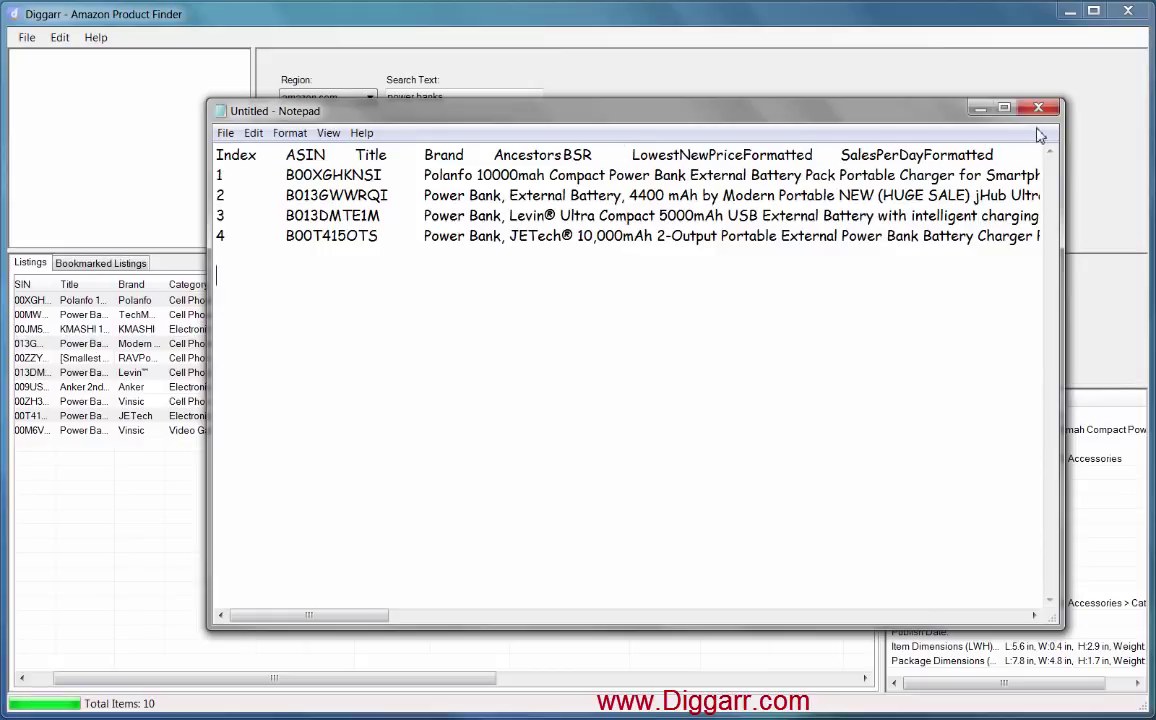
pyautogui.click(876, 92)
pyautogui.click(420, 388)
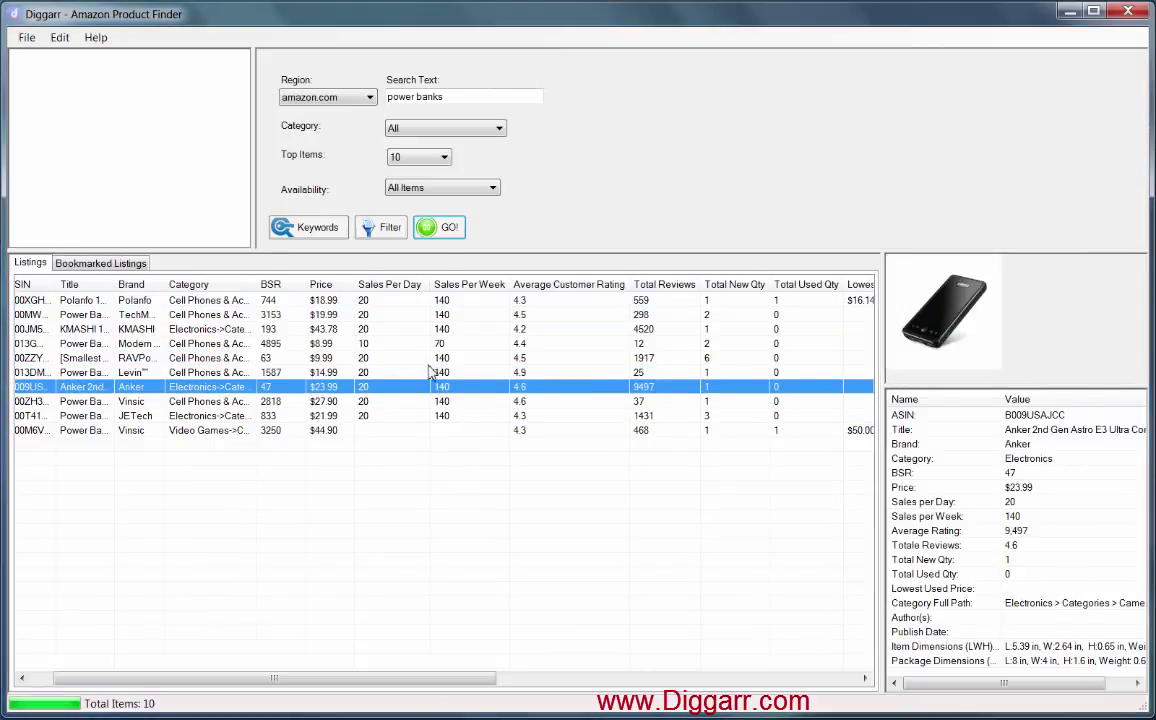
pyautogui.click(305, 300)
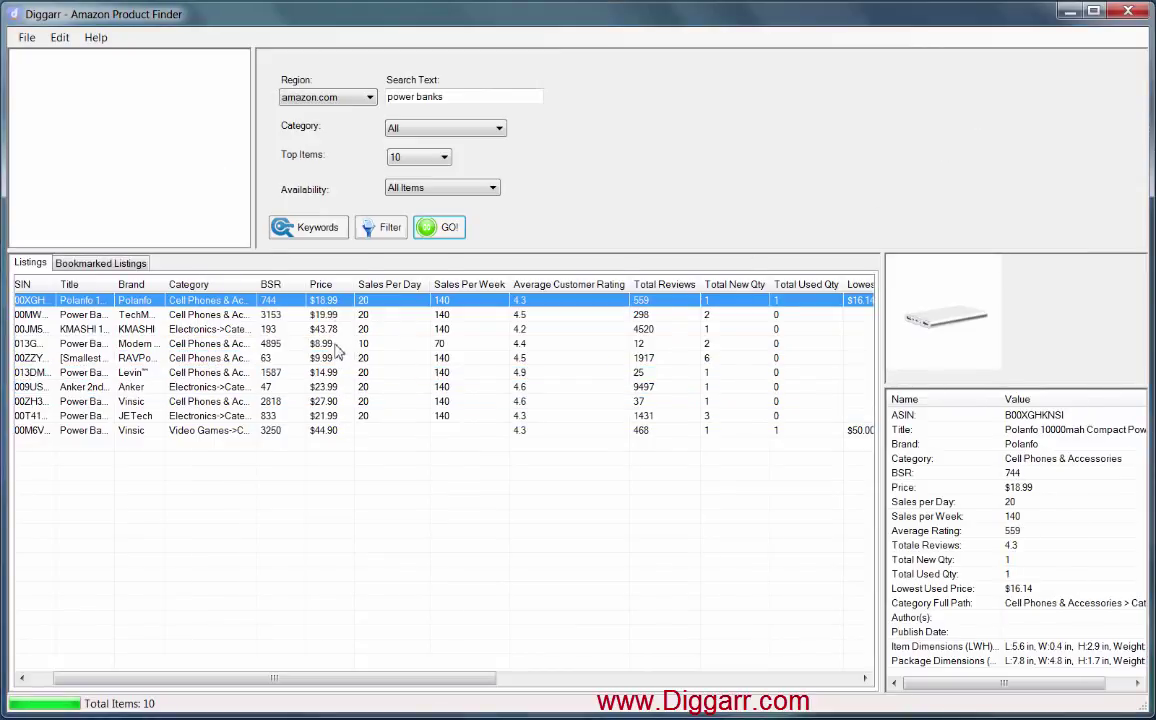
pyautogui.keyDown('ctrl'); pyautogui.click(325, 329); pyautogui.keyUp('ctrl')
pyautogui.keyDown('shift'); pyautogui.click(310, 343); pyautogui.keyUp('shift')
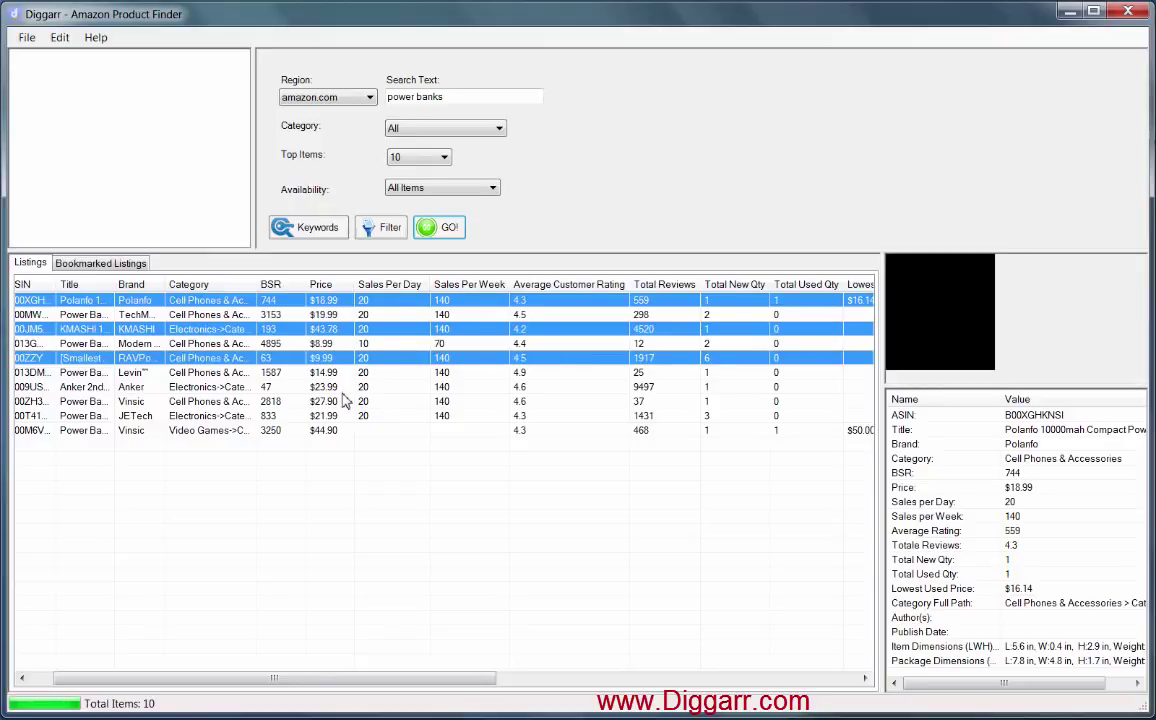
pyautogui.click(316, 314)
# Step: Bookmark the Polanfo, TechMatte, Modern Portable and Anker listings together and clear the multiple selection
pyautogui.click(345, 305)
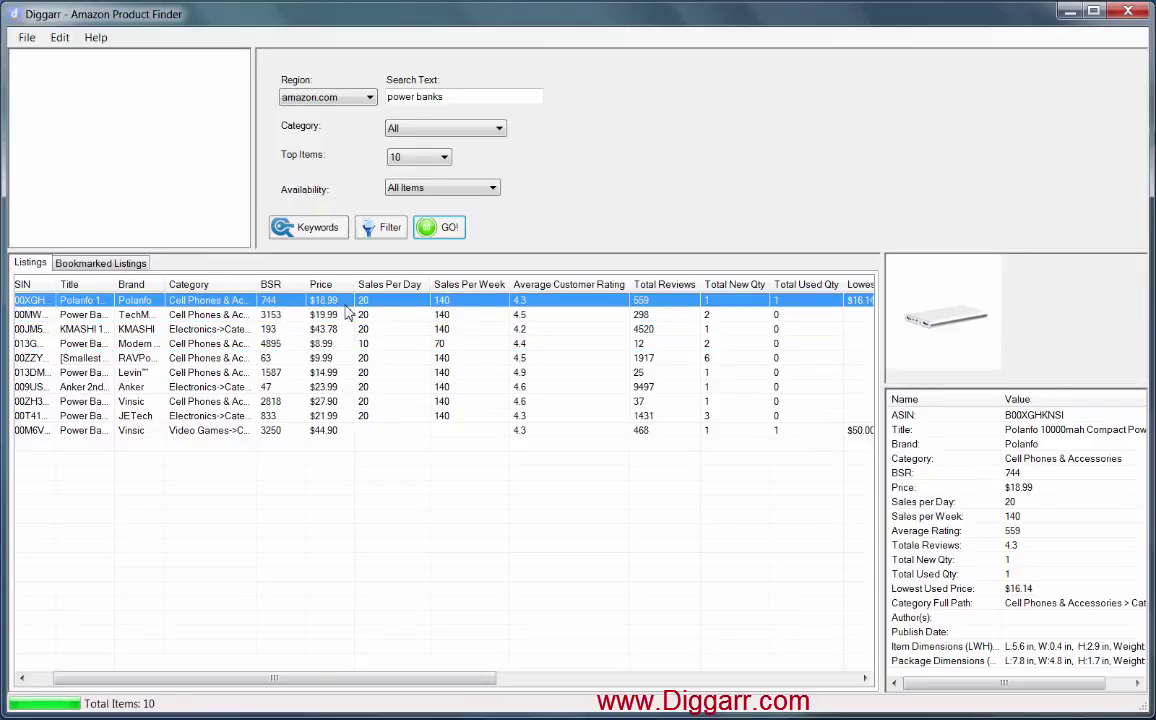
pyautogui.keyDown('shift'); pyautogui.click(343, 318); pyautogui.keyUp('shift')
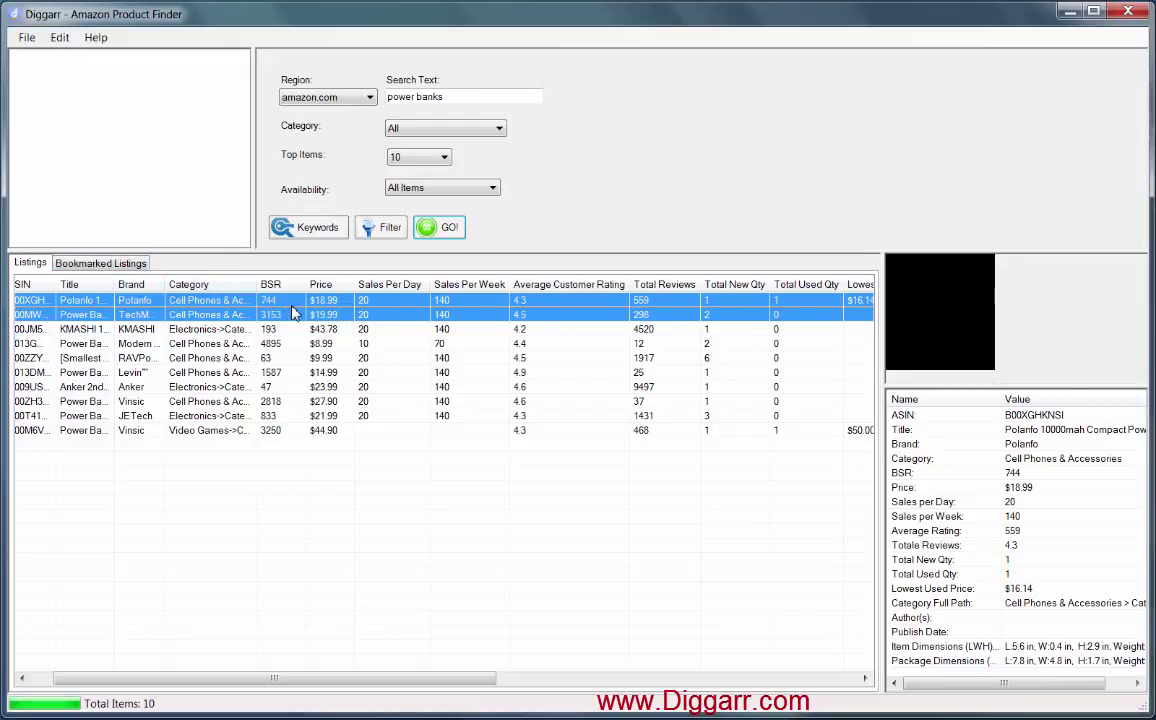
pyautogui.keyDown('ctrl'); pyautogui.click(341, 348); pyautogui.keyUp('ctrl')
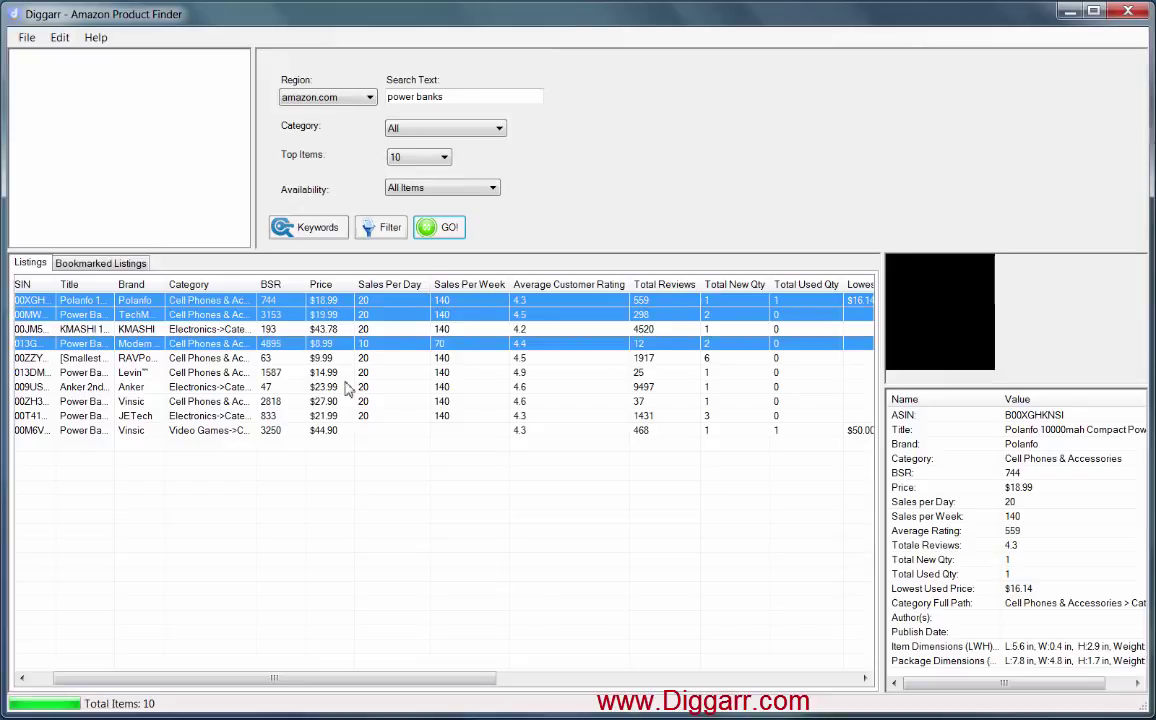
pyautogui.keyDown('ctrl'); pyautogui.click(344, 386); pyautogui.keyUp('ctrl')
pyautogui.rightClick(344, 390)
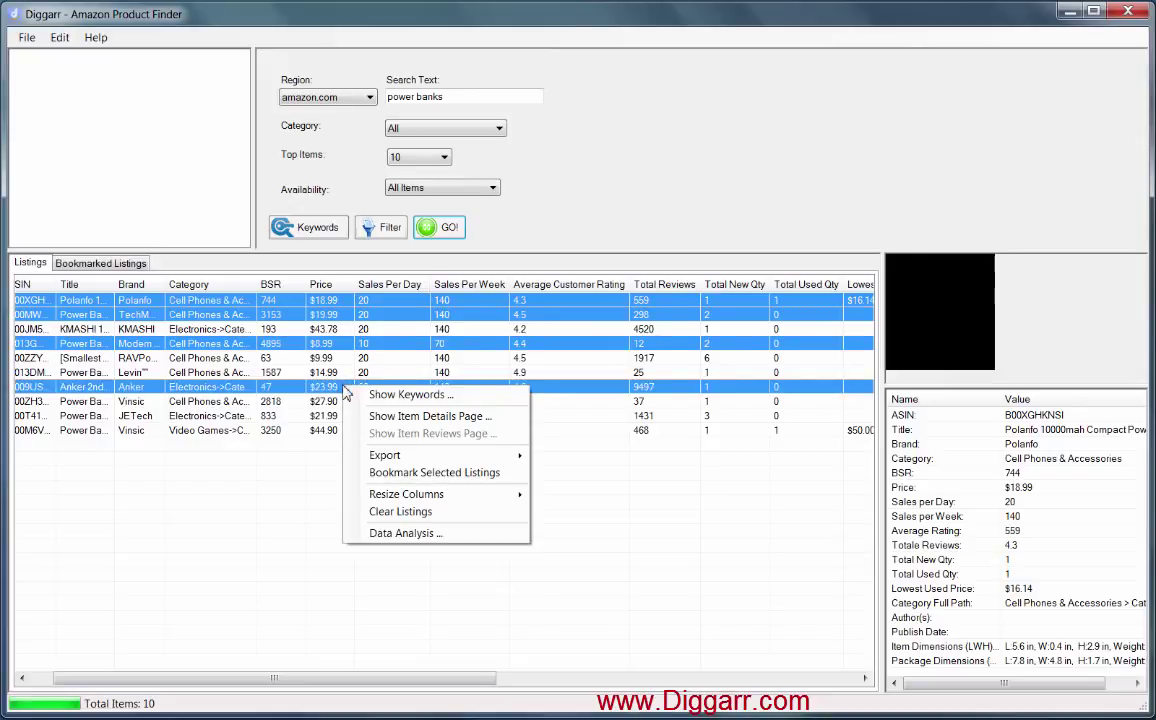
pyautogui.click(486, 474)
pyautogui.click(326, 413)
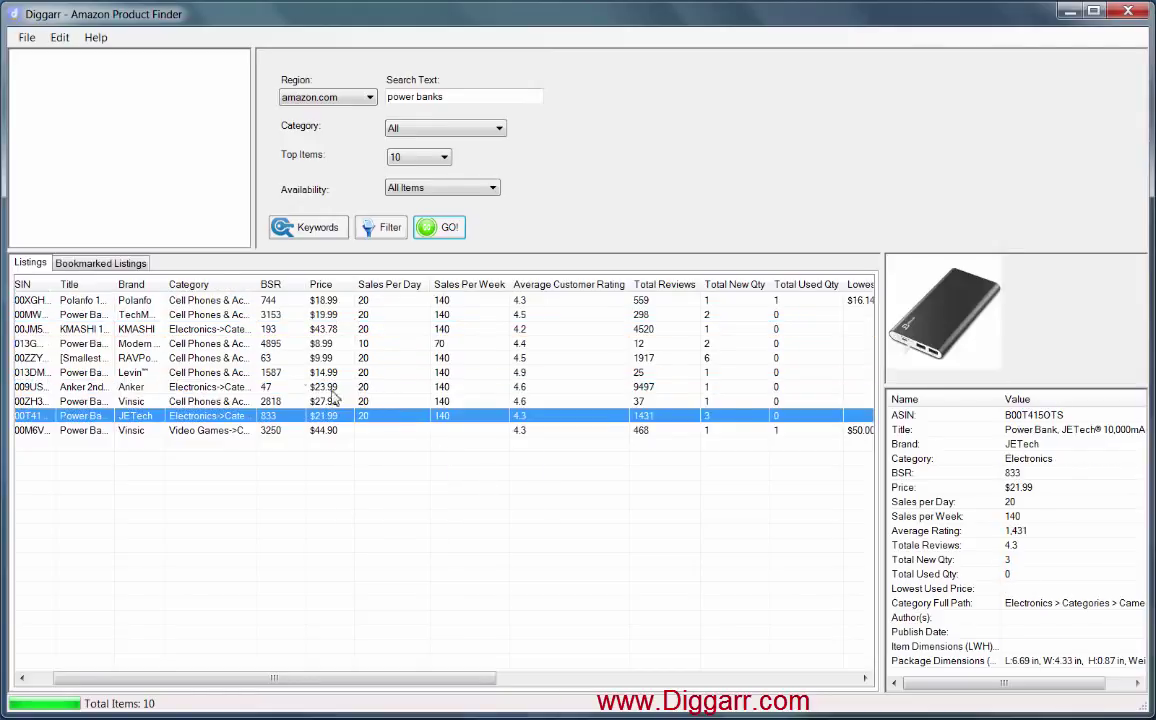
# Step: Review the bookmarked listings and the commands available for them, and return to the full listings
pyautogui.click(98, 266)
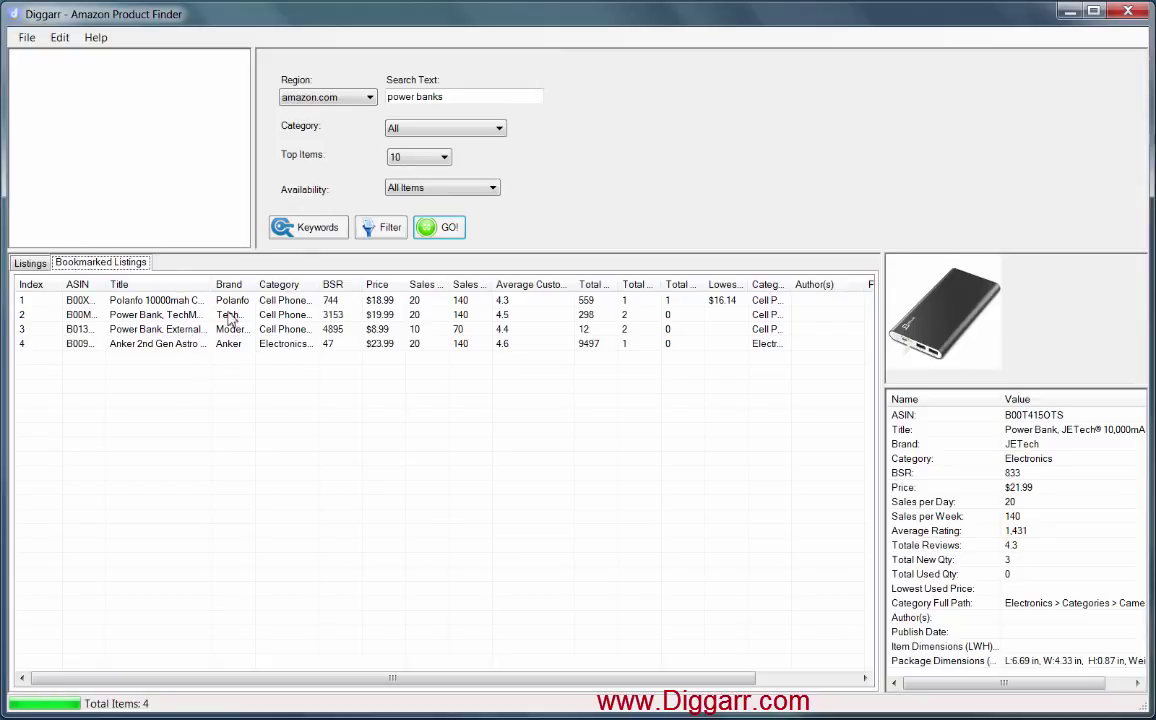
pyautogui.rightClick(205, 375)
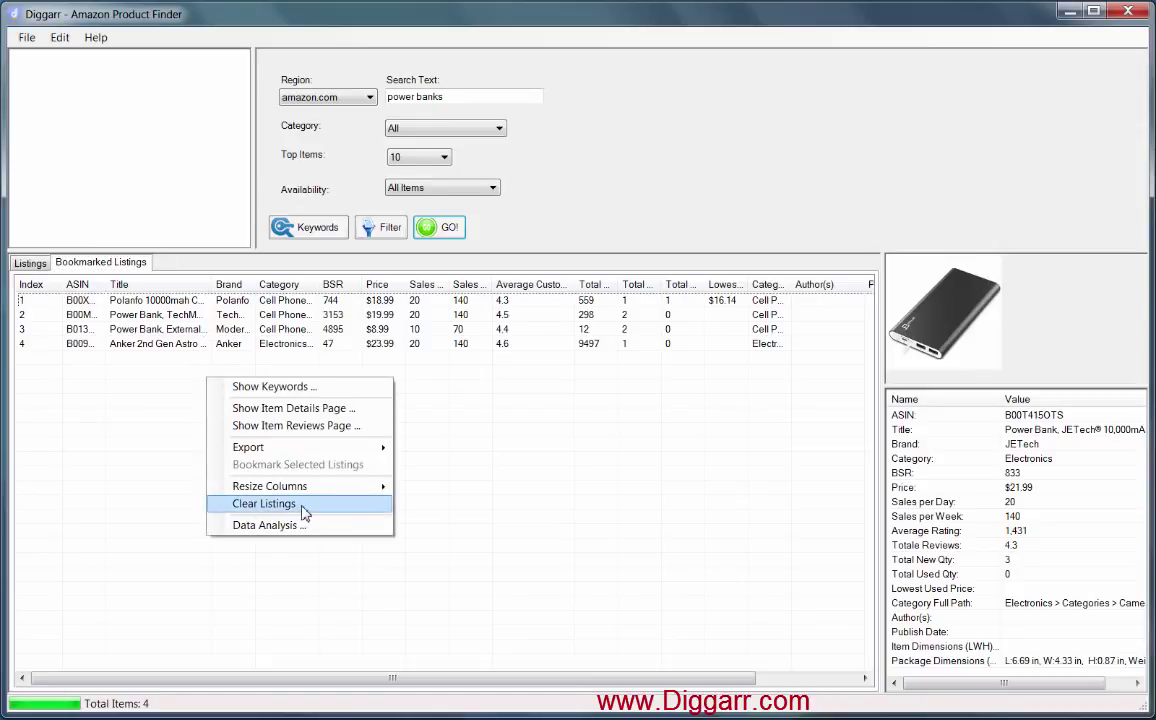
pyautogui.click(34, 260)
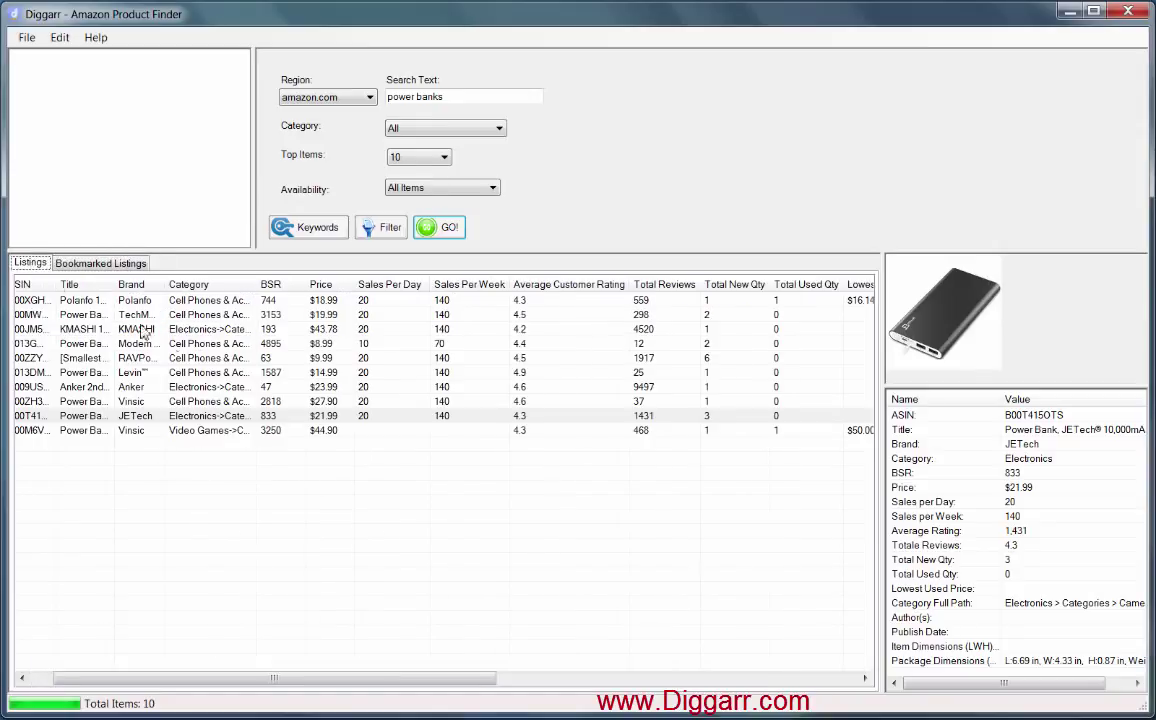
# Step: Open the Data Analysis of the power bank listings and move its window lower over the results
pyautogui.rightClick(382, 315)
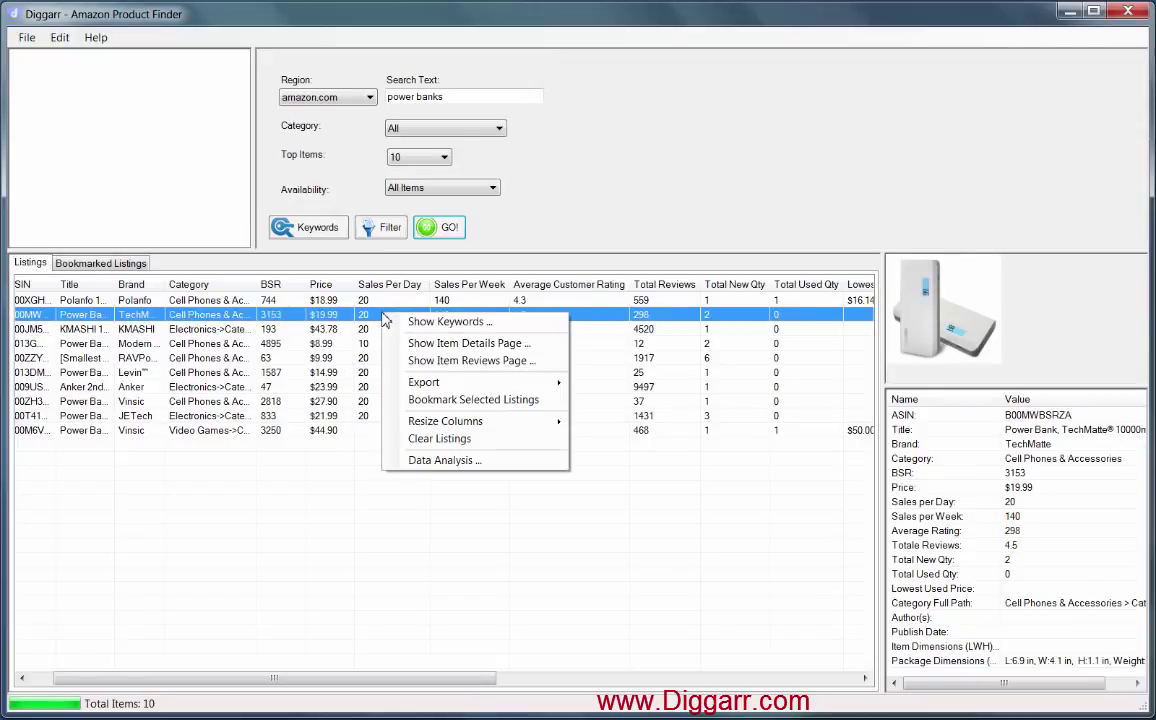
pyautogui.click(481, 466)
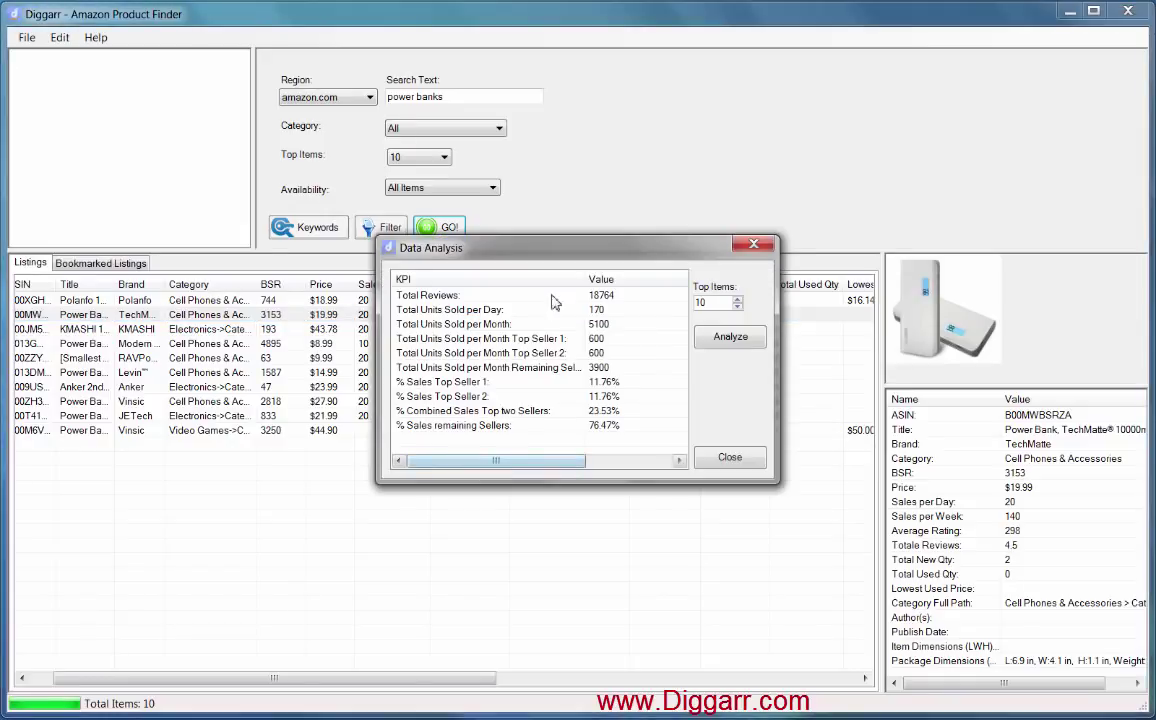
pyautogui.moveTo(505, 247); pyautogui.dragTo(380, 341)
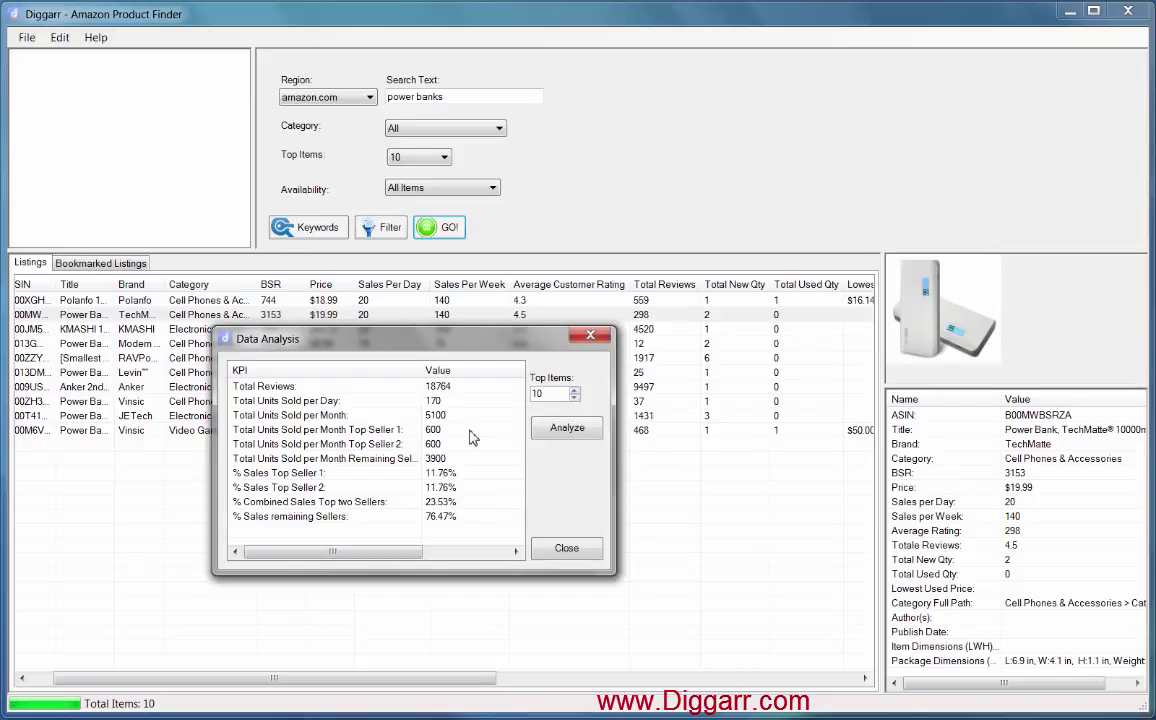
# Step: Examine the monthly units sold and sales percentages of the top two sellers and the remaining sellers in the Data Analysis
pyautogui.click(460, 432)
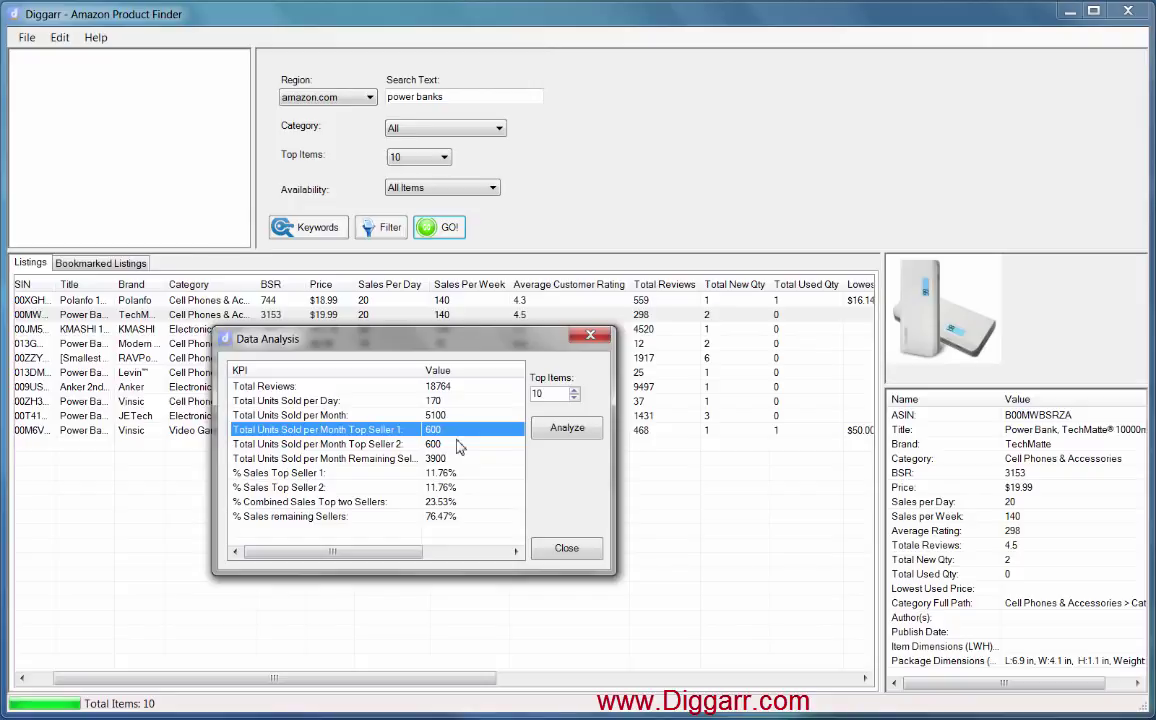
pyautogui.click(459, 445)
pyautogui.click(459, 431)
pyautogui.click(438, 459)
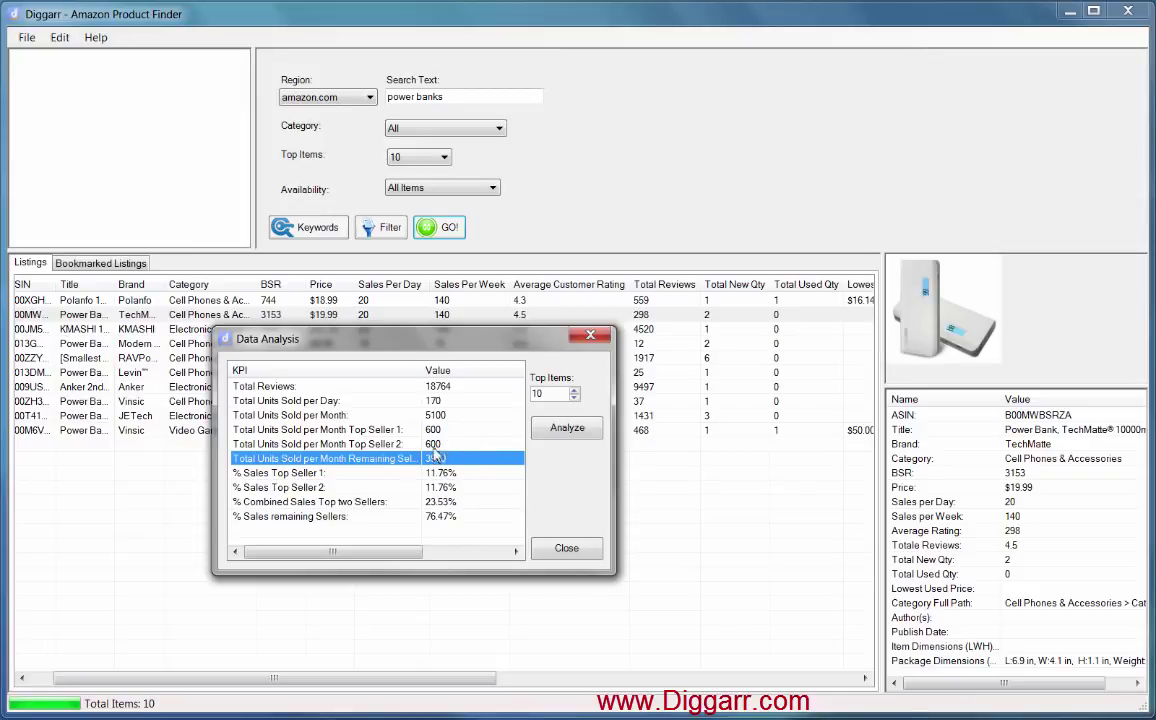
pyautogui.click(435, 473)
pyautogui.click(460, 489)
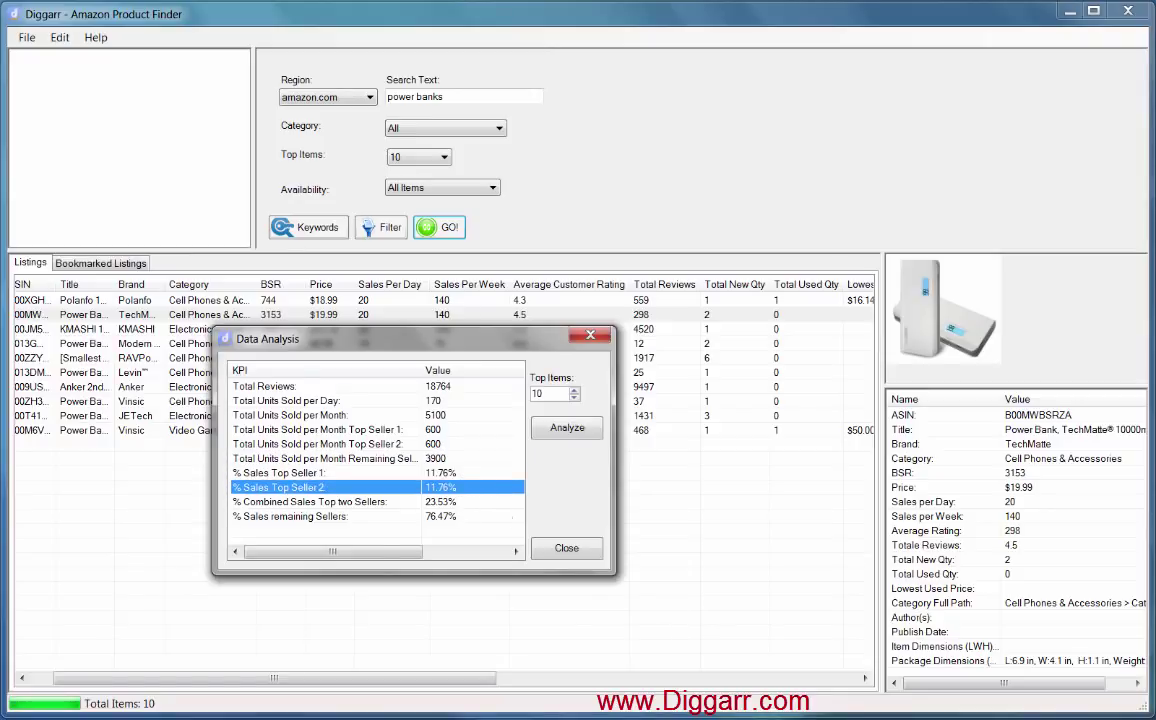
pyautogui.click(425, 502)
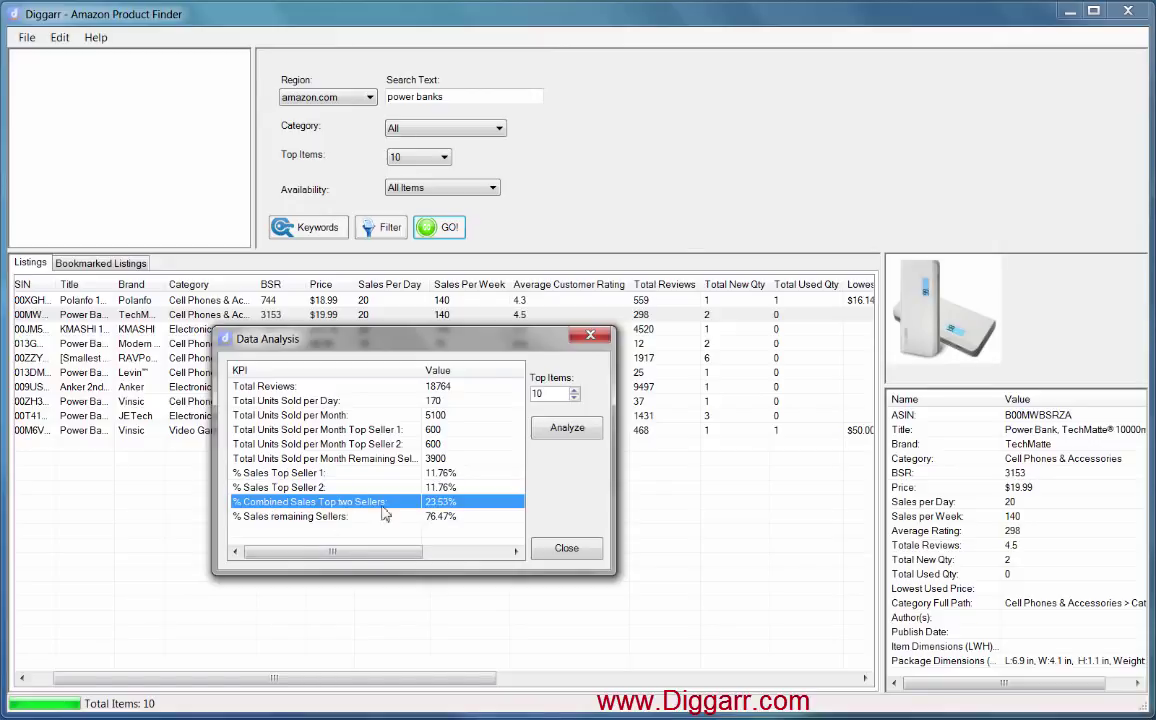
pyautogui.click(453, 517)
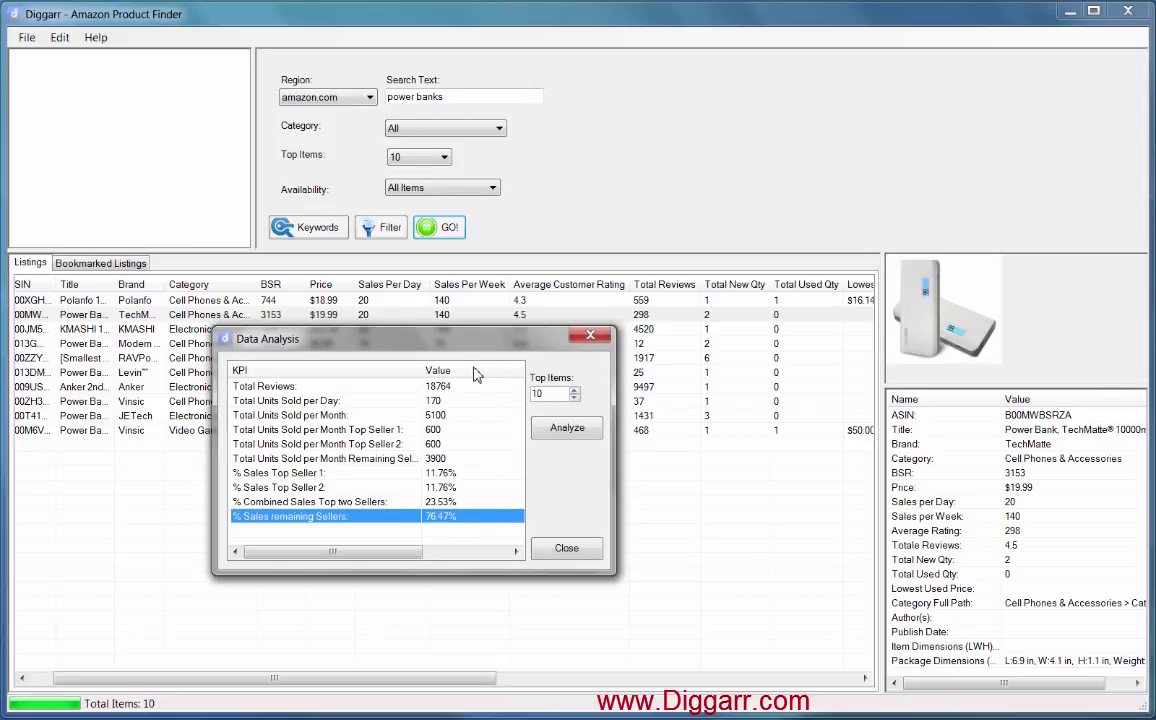
pyautogui.moveTo(464, 347); pyautogui.dragTo(512, 345)
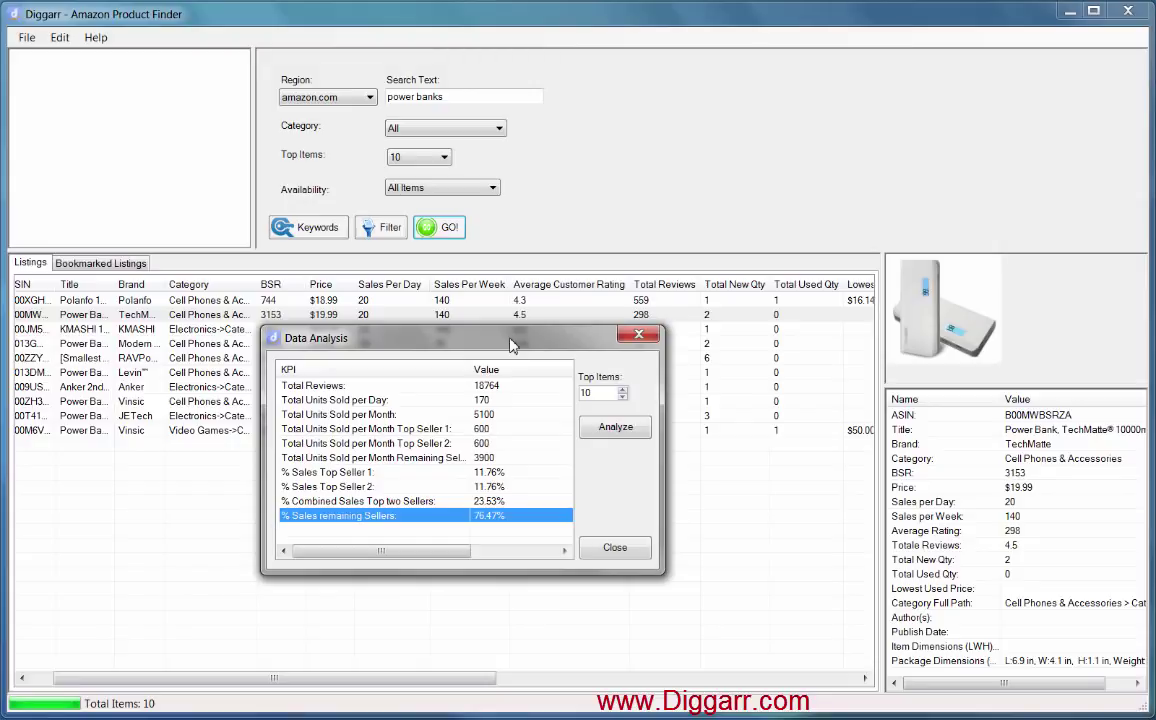
pyautogui.moveTo(510, 345)
pyautogui.mouseDown()
pyautogui.moveTo(513, 373)
pyautogui.moveTo(510, 357)
pyautogui.mouseUp()
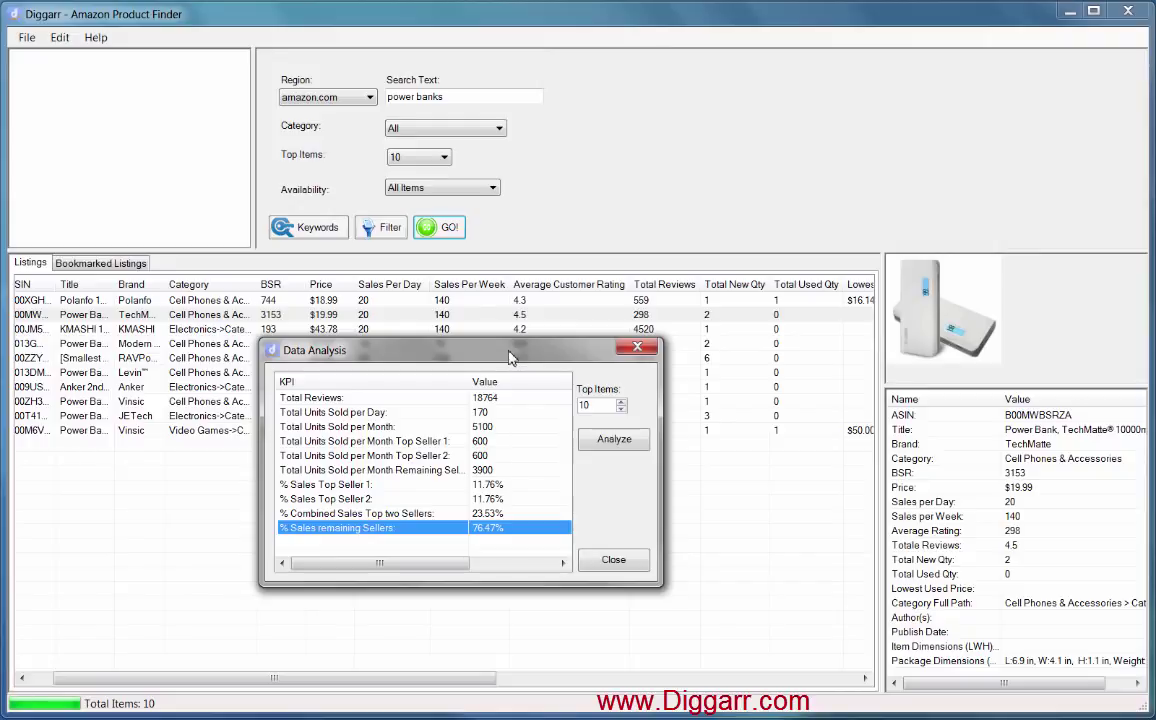
# Step: Close the Data Analysis and open the Sort and Filter options, moving the dialog clear of the listings' BSR and price columns
pyautogui.moveTo(417, 367); pyautogui.dragTo(457, 344)
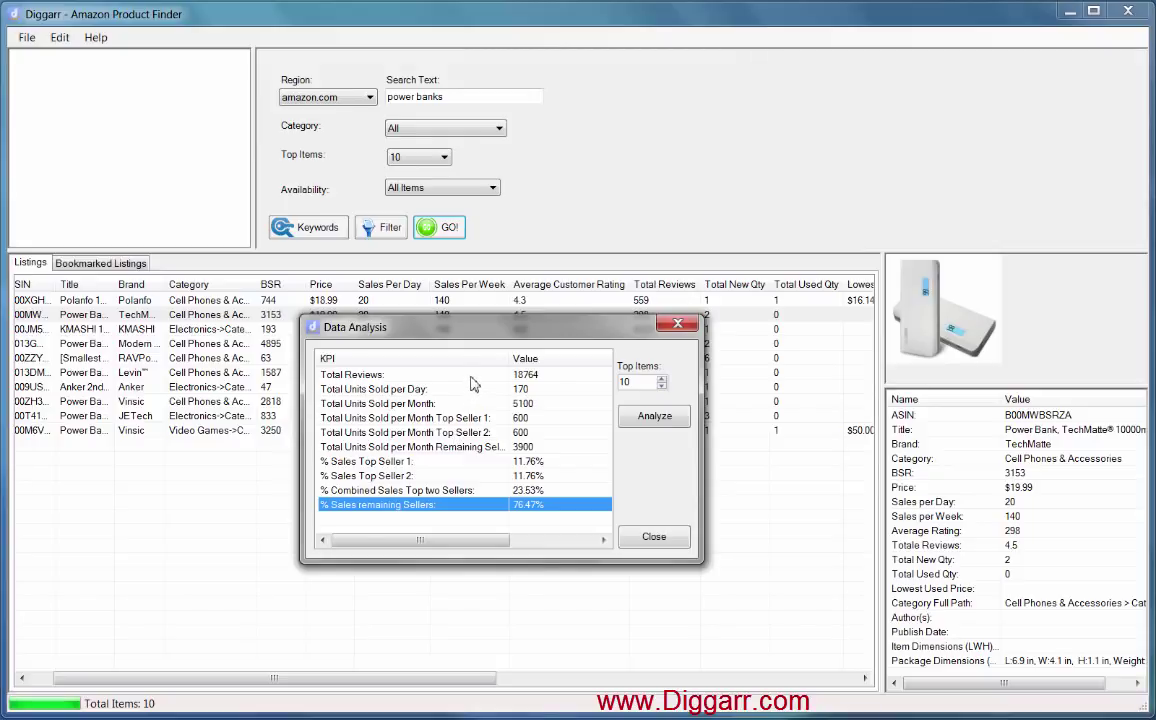
pyautogui.click(654, 538)
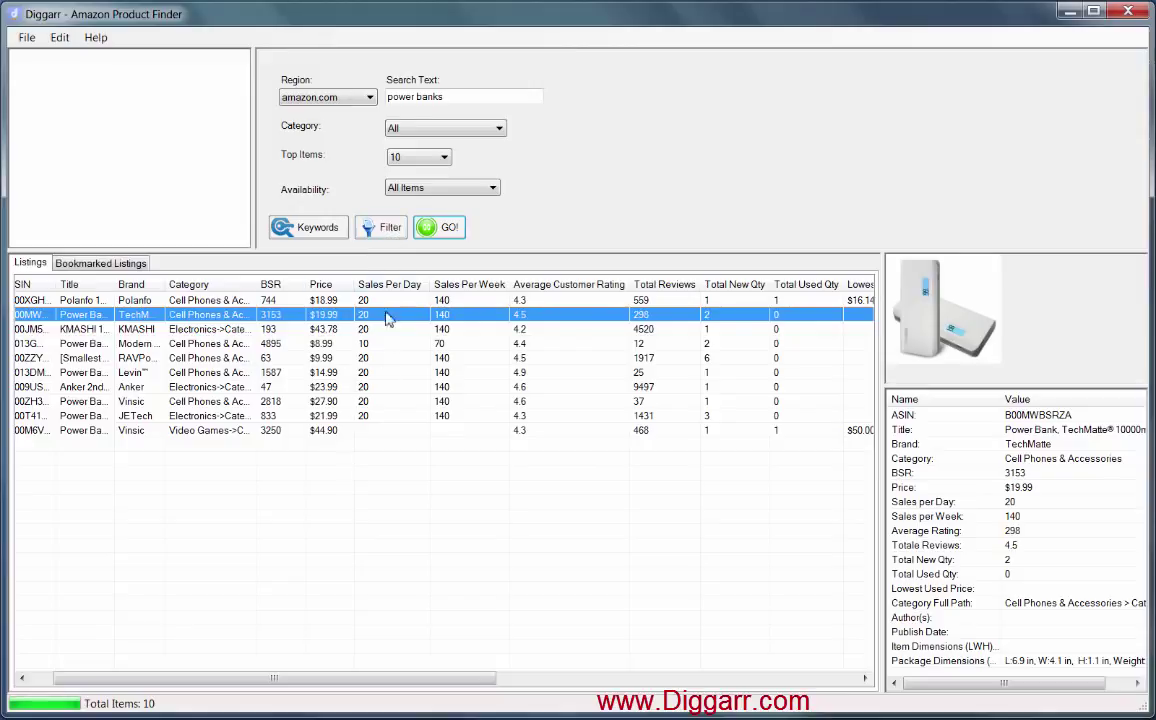
pyautogui.click(388, 229)
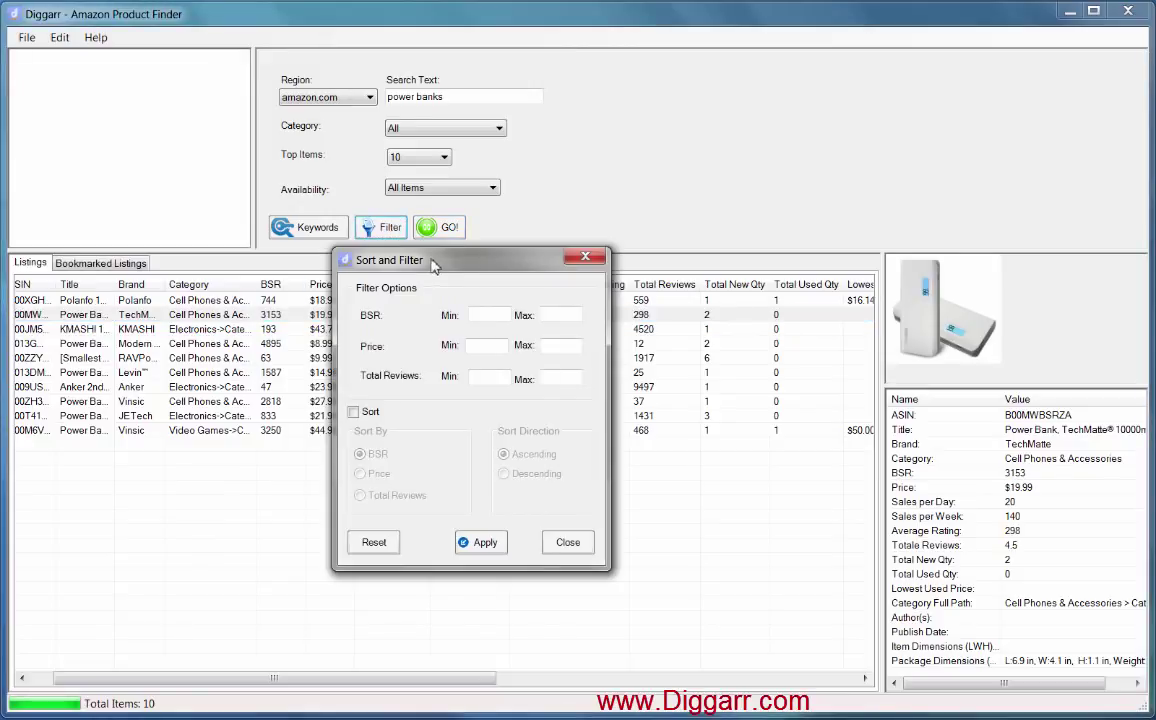
pyautogui.moveTo(460, 250); pyautogui.dragTo(711, 182)
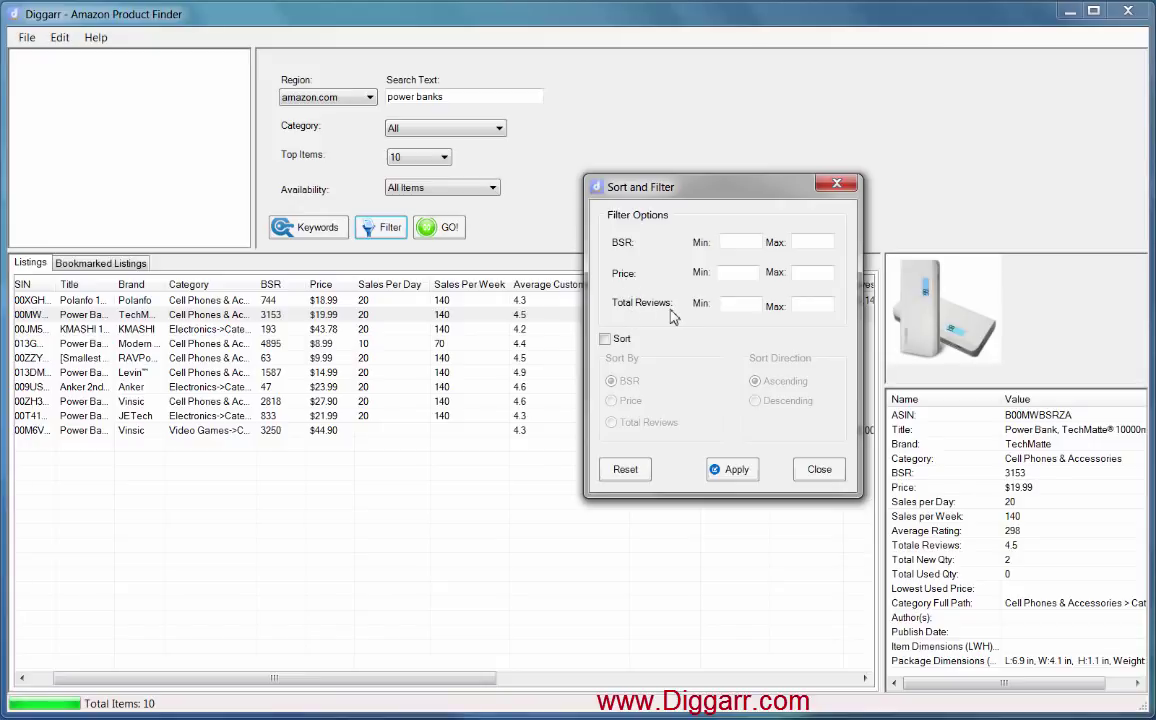
# Step: Filter the listings to a maximum BSR of 1000 and sort them by BSR in descending order
pyautogui.click(607, 341)
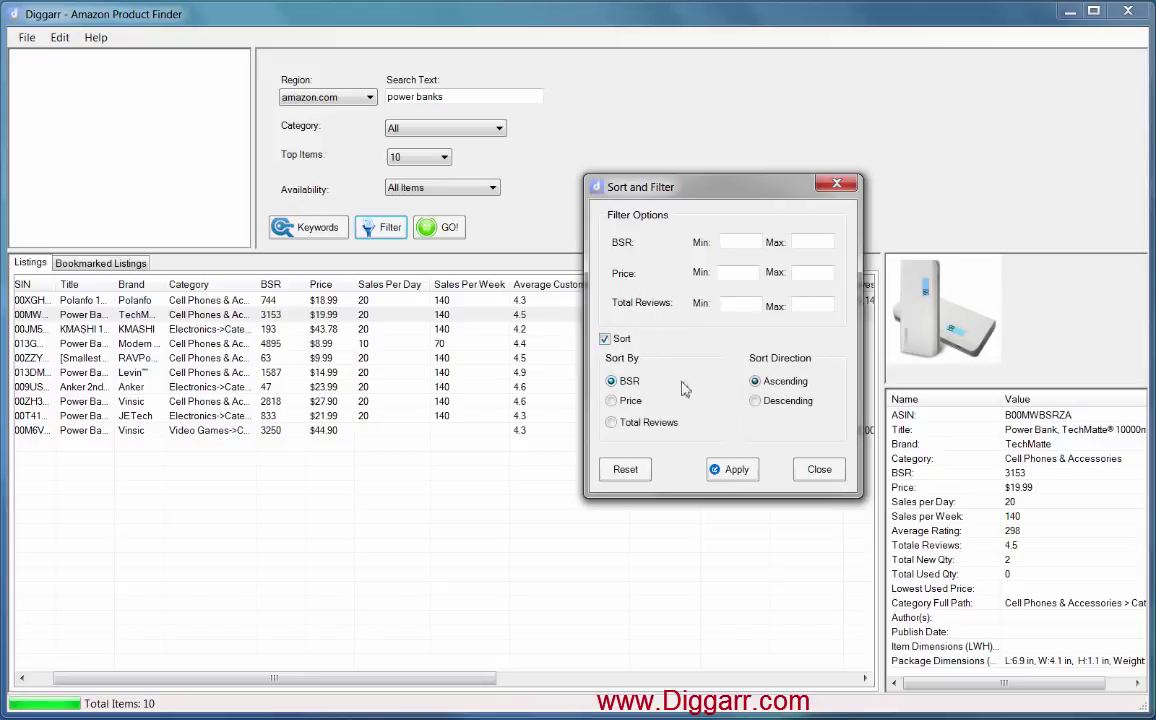
pyautogui.click(781, 404)
pyautogui.click(613, 424)
pyautogui.click(611, 381)
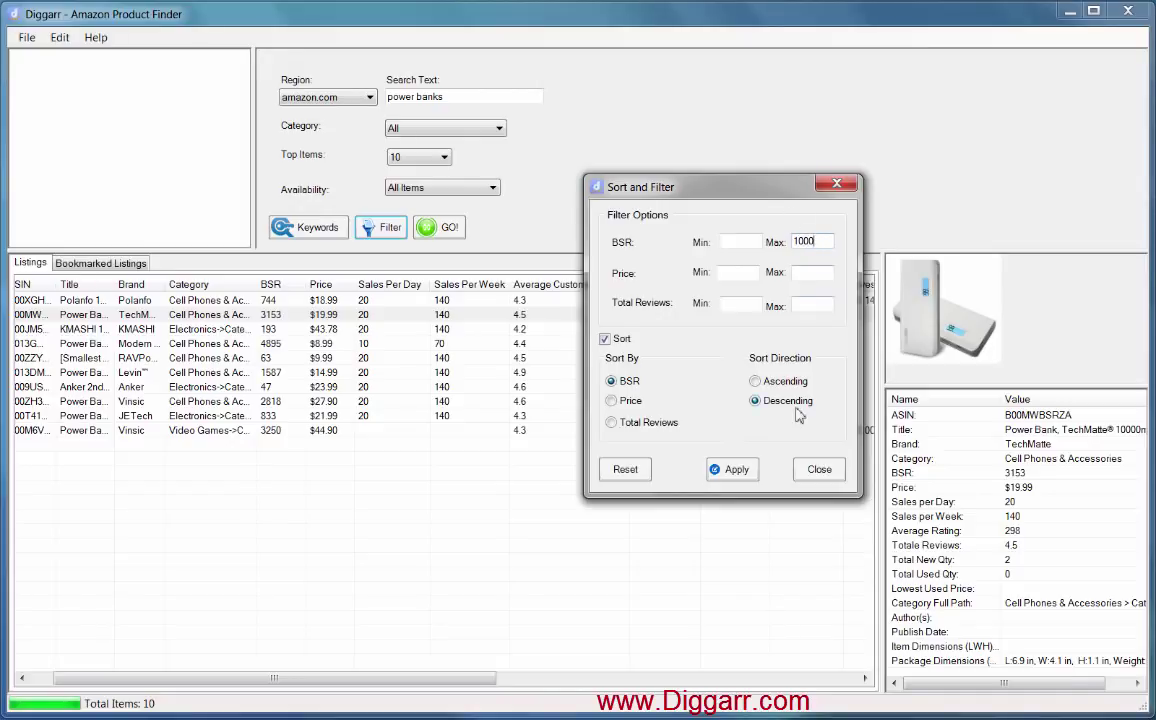
pyautogui.click(740, 472)
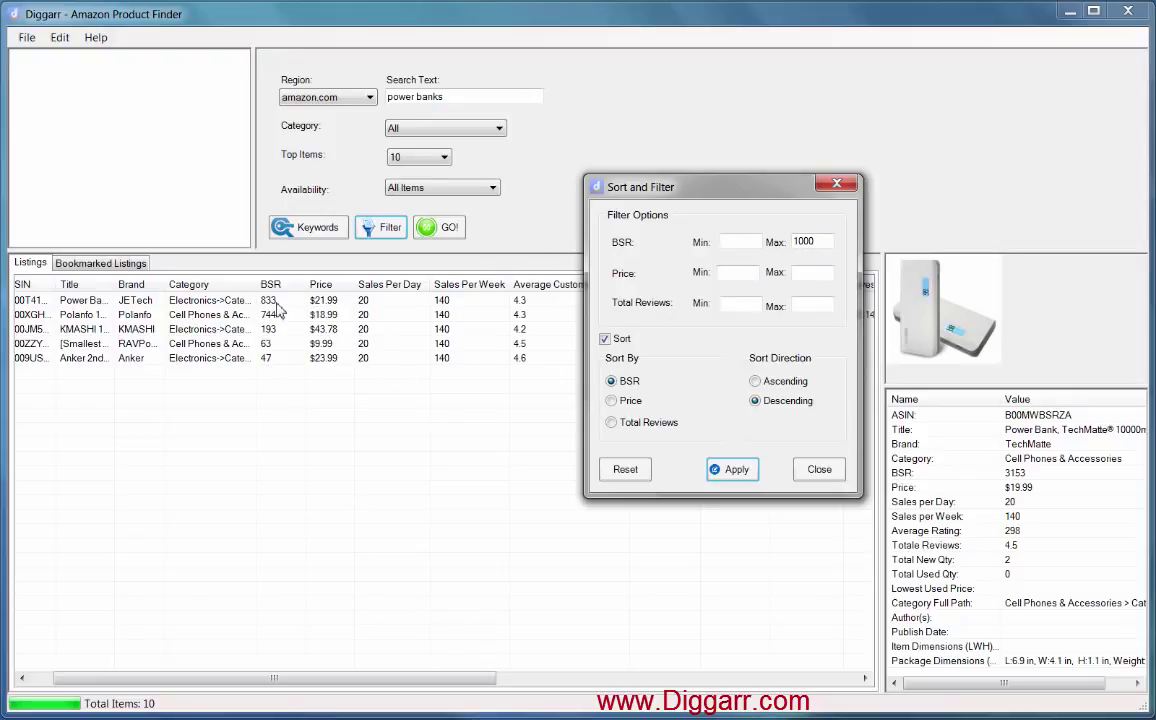
# Step: Replace the maximum BSR filter with a minimum BSR of 1000, apply it and close Sort and Filter
pyautogui.moveTo(826, 247); pyautogui.dragTo(743, 243)
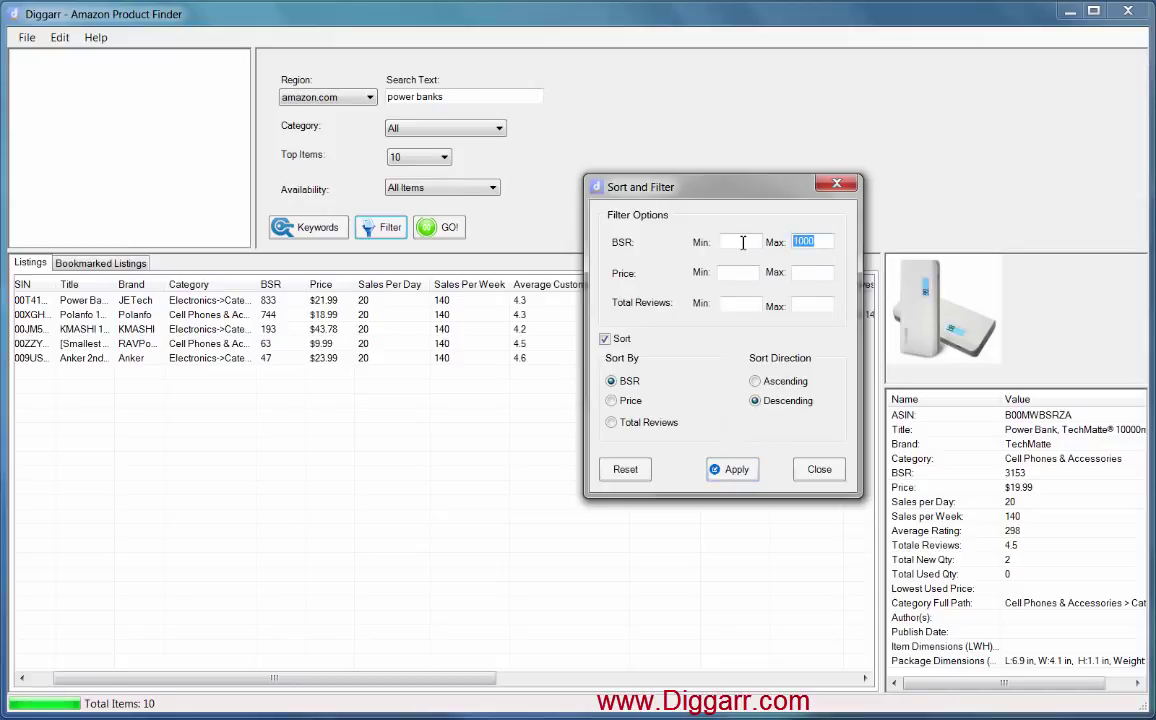
pyautogui.press('BackSpace')
pyautogui.click(738, 242)
pyautogui.write('1000')
pyautogui.click(735, 470)
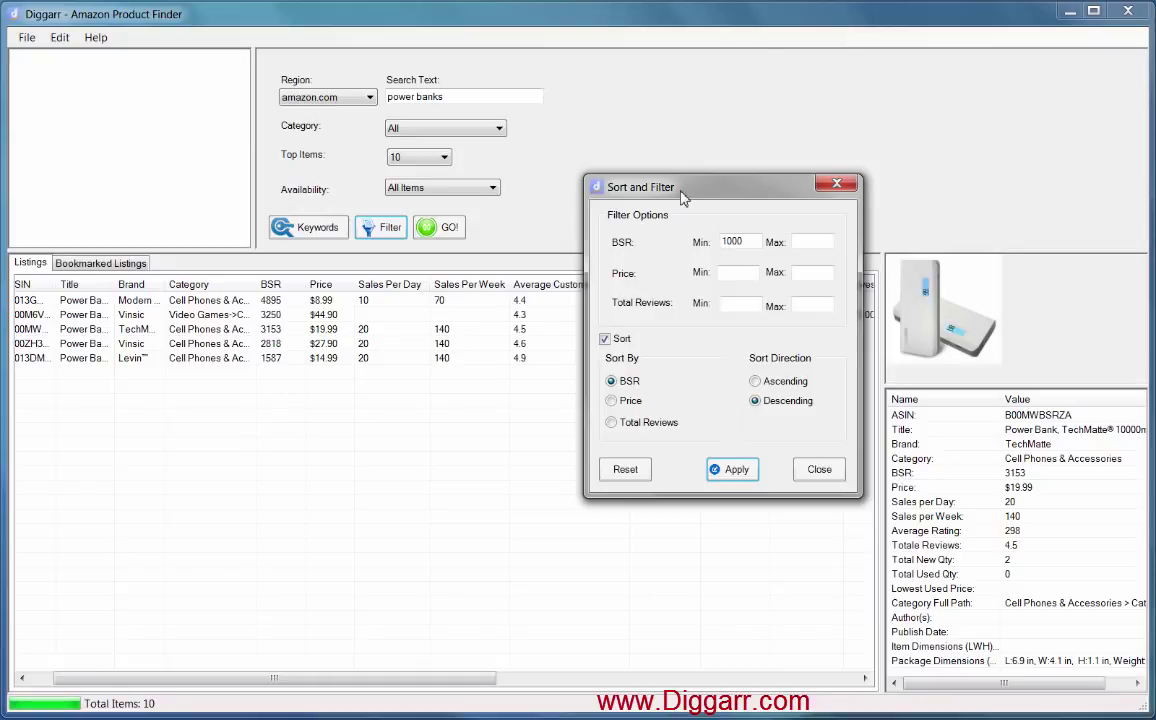
pyautogui.click(820, 470)
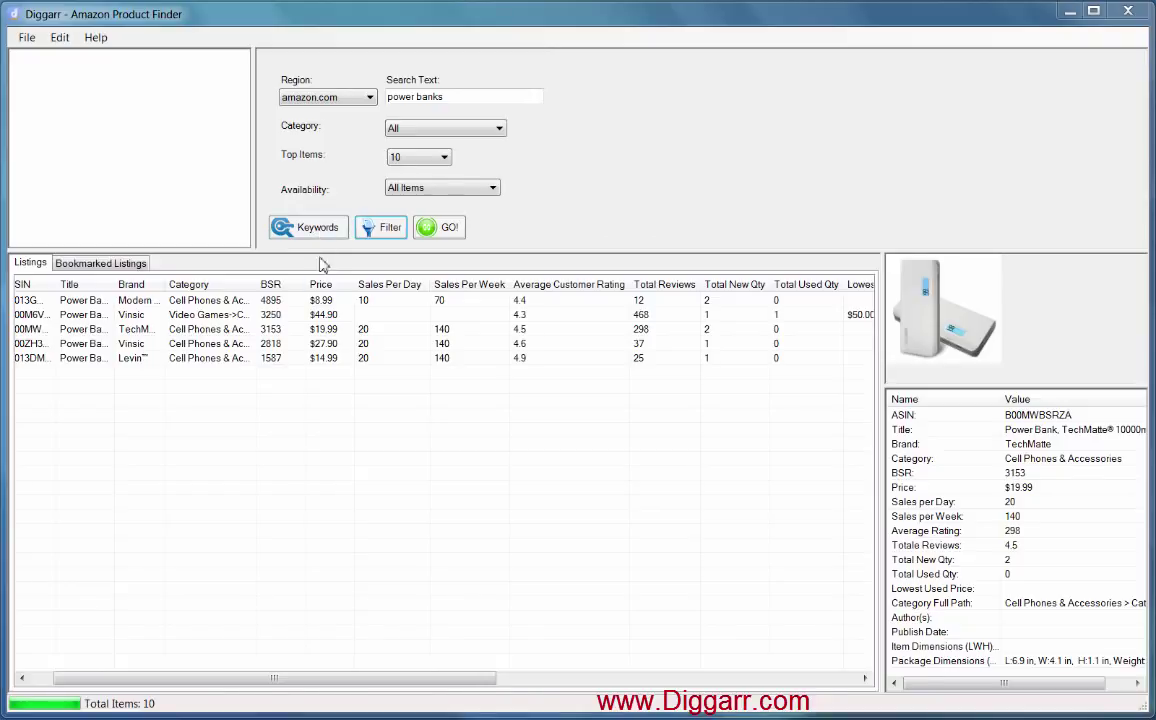
# Step: Set Top Items to 50, run the power banks search again and look through the listings
pyautogui.click(445, 160)
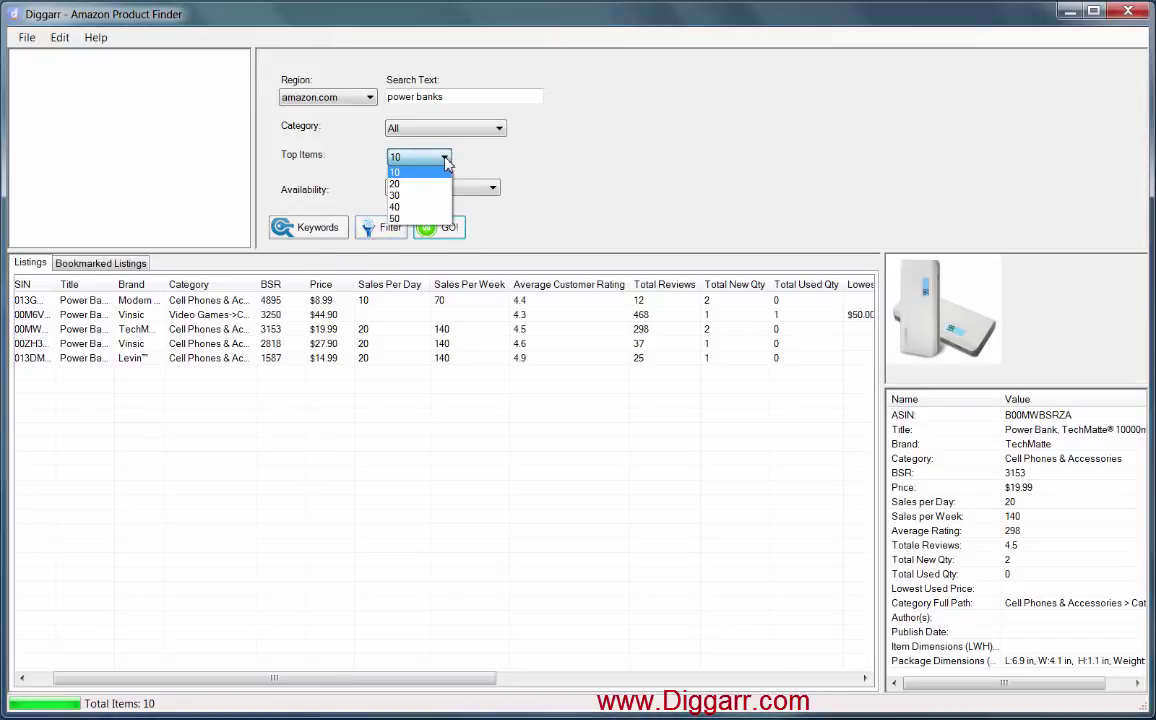
pyautogui.click(429, 219)
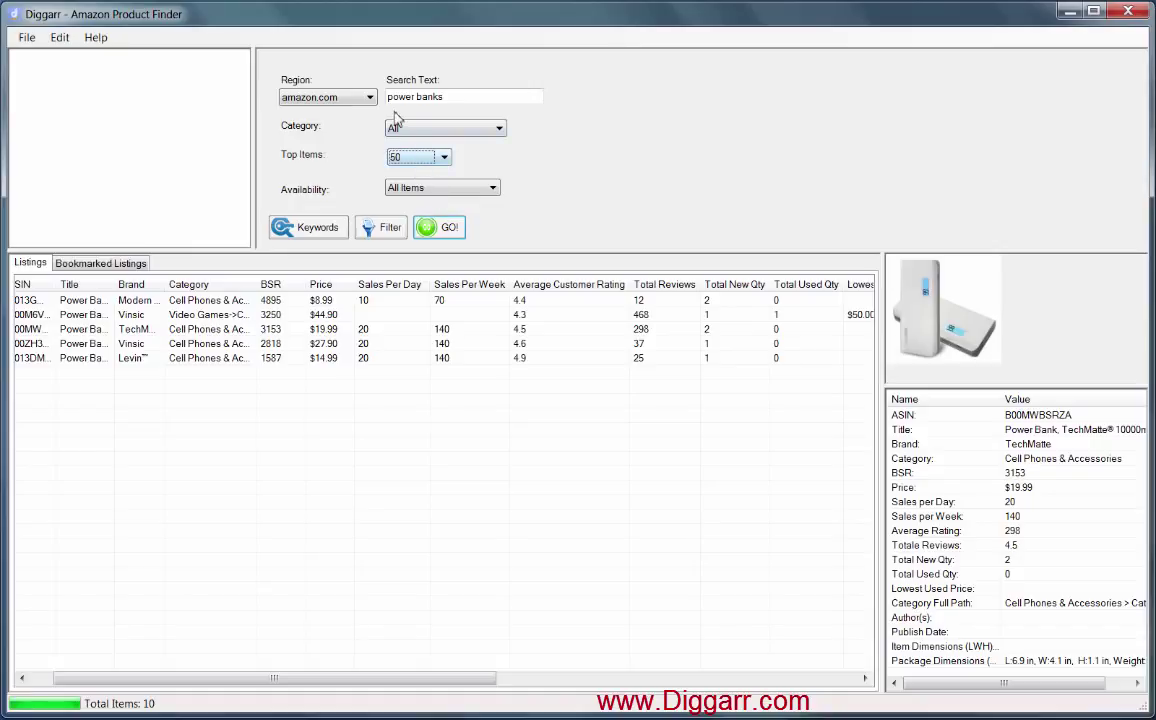
pyautogui.click(450, 228)
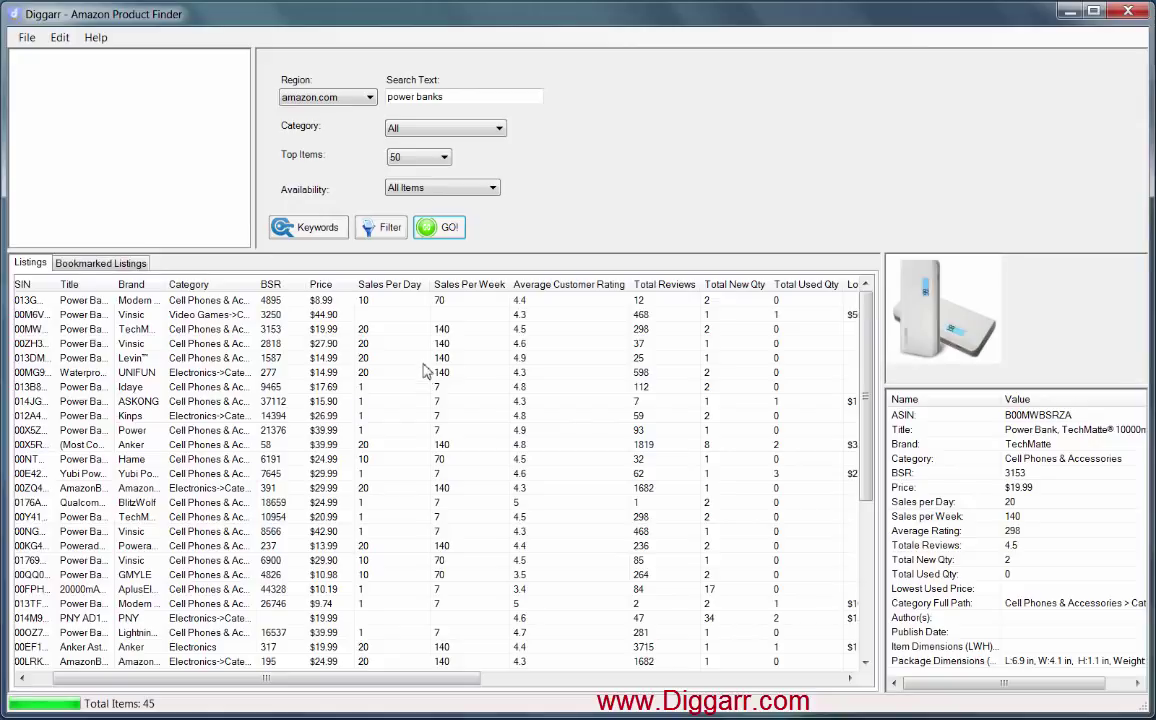
pyautogui.moveTo(872, 371)
pyautogui.mouseDown()
pyautogui.moveTo(873, 538)
pyautogui.moveTo(873, 350)
pyautogui.mouseUp()
# Step: Open the Keywords found in the listings, narrow the Keyword column and examine the keywords with their frequencies
pyautogui.click(295, 222)
pyautogui.moveTo(479, 233); pyautogui.dragTo(610, 237)
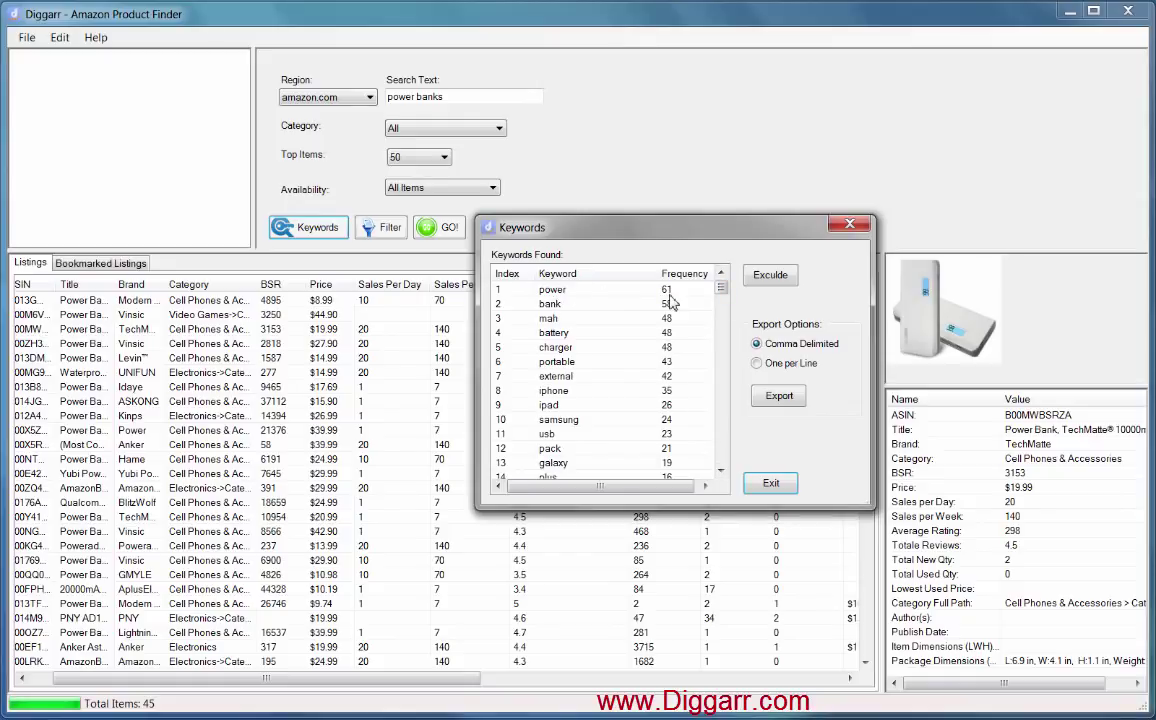
pyautogui.click(722, 305)
pyautogui.click(722, 289)
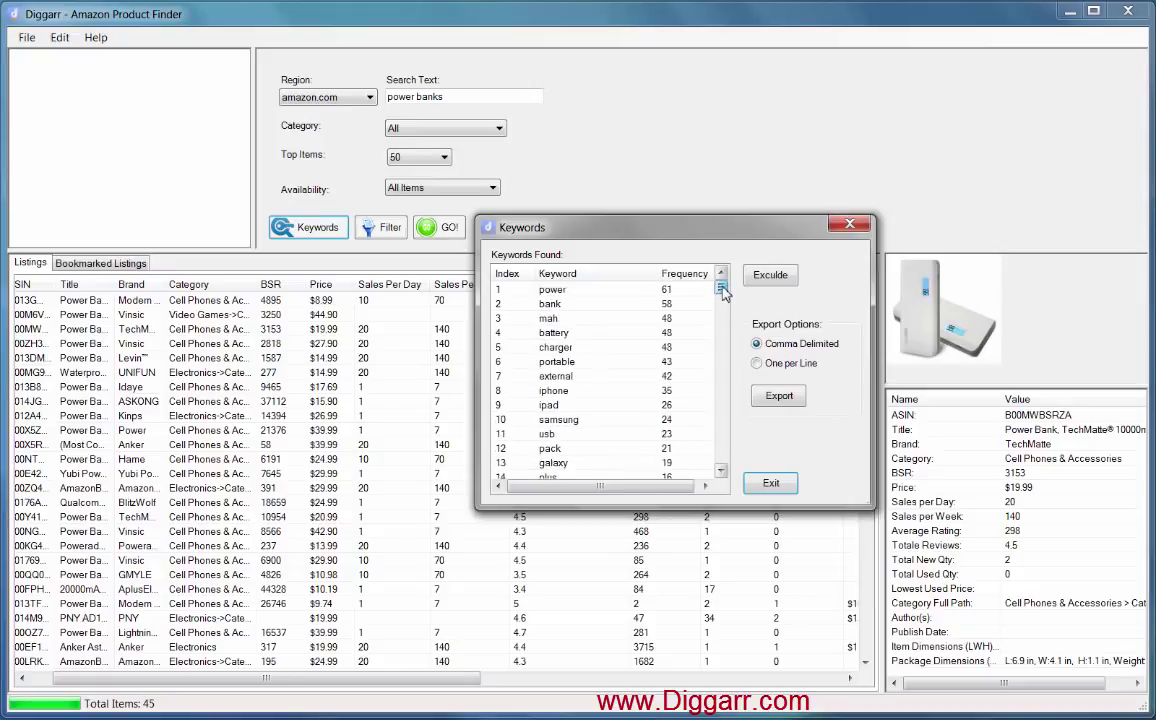
pyautogui.moveTo(657, 274); pyautogui.dragTo(628, 276)
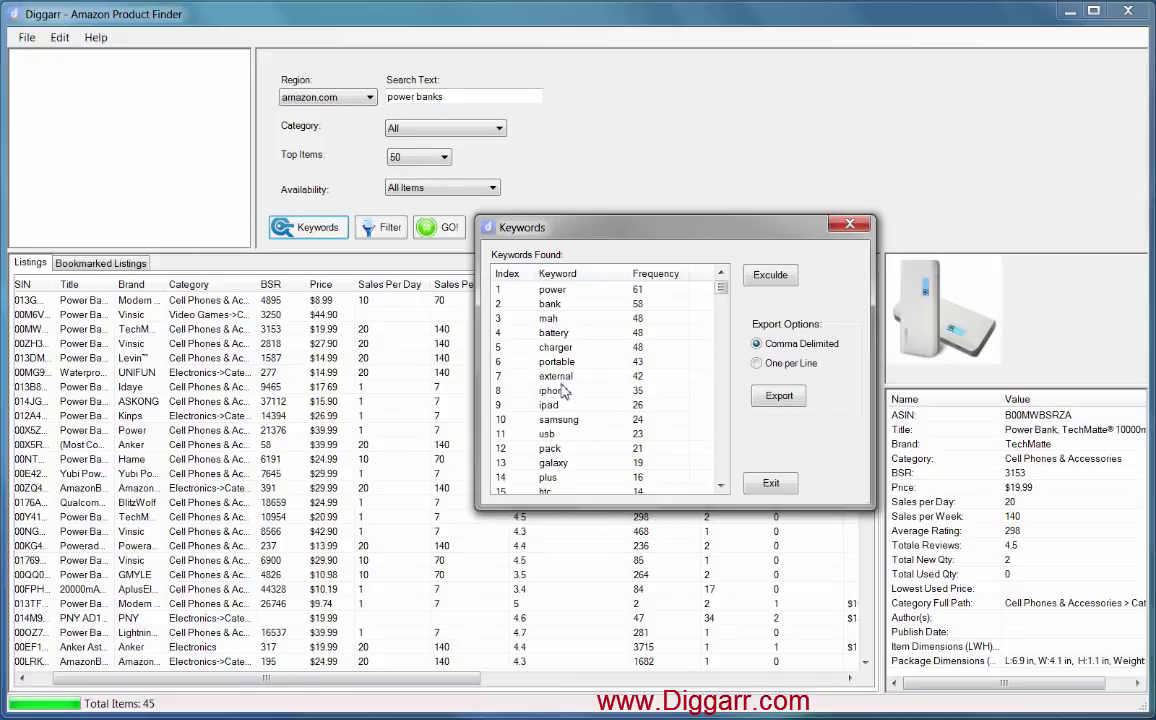
pyautogui.moveTo(721, 288); pyautogui.dragTo(726, 307)
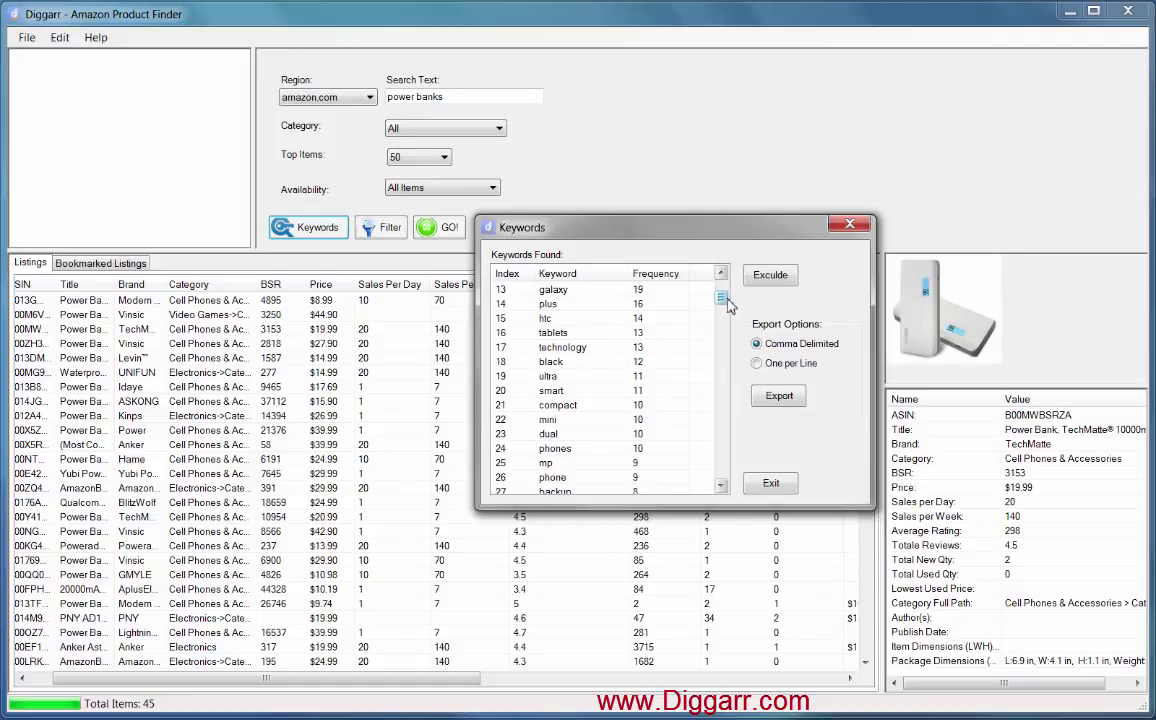
pyautogui.moveTo(727, 300)
pyautogui.mouseDown()
pyautogui.moveTo(731, 487)
pyautogui.moveTo(731, 292)
pyautogui.mouseUp()
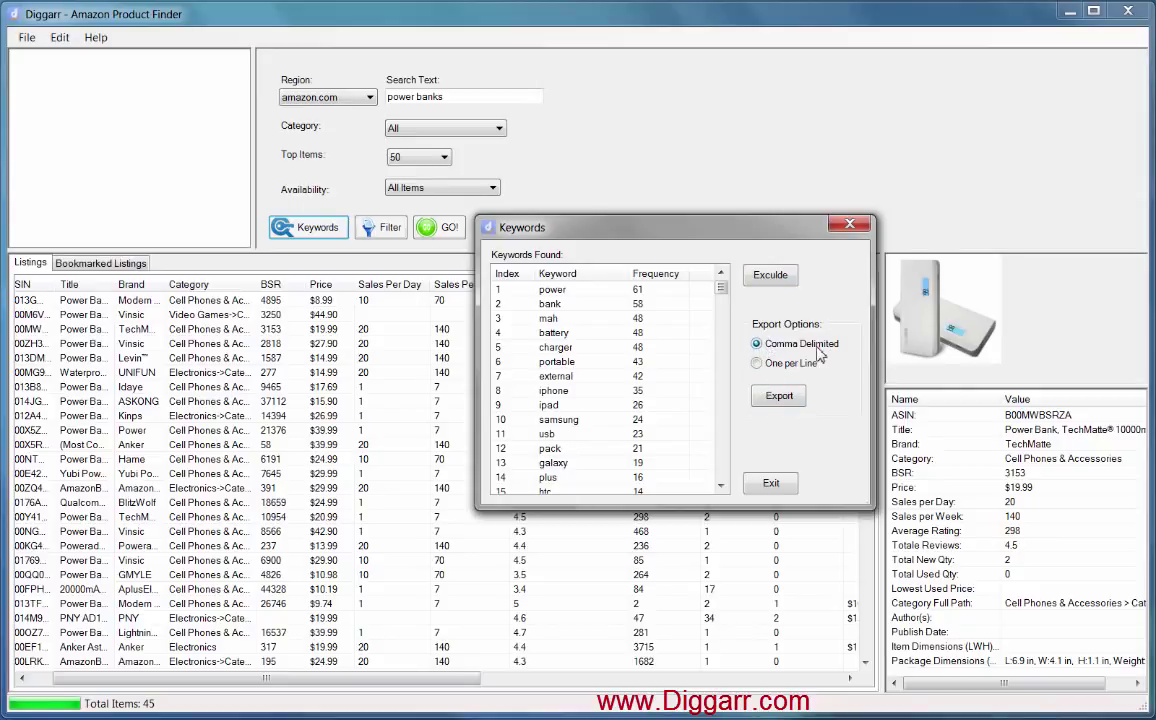
# Step: Export all the keywords as Comma Delimited, switch to Notepad and replace its existing text with the copied keywords
pyautogui.click(777, 396)
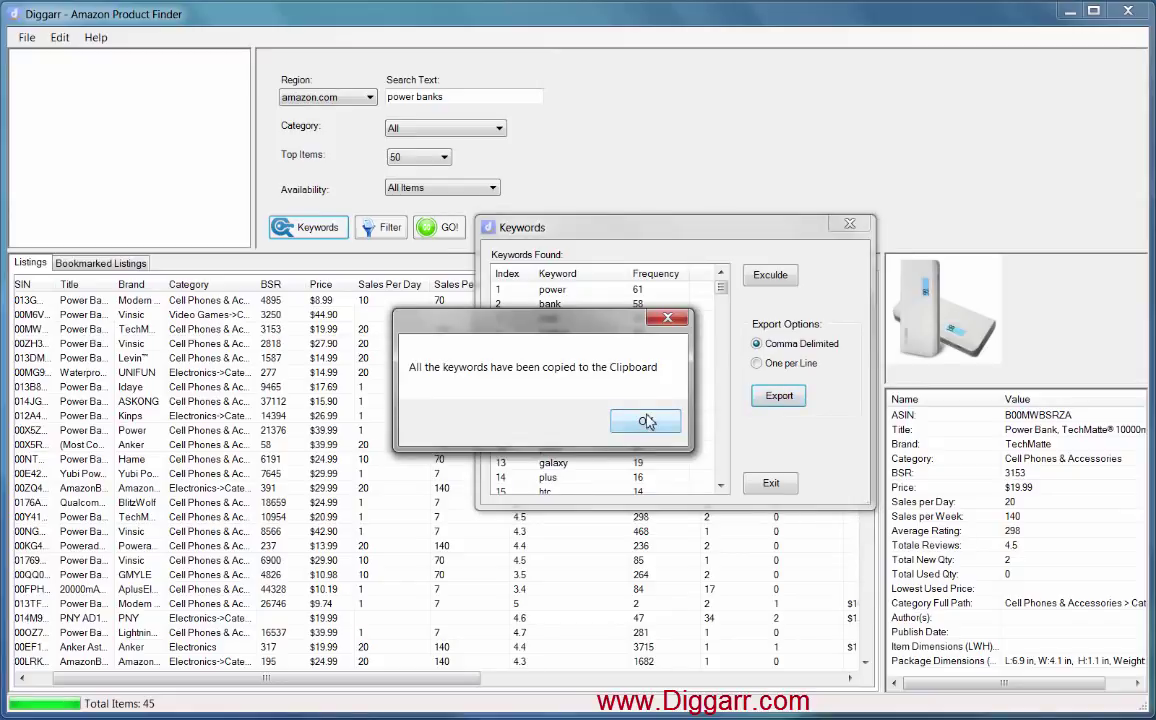
pyautogui.click(645, 421)
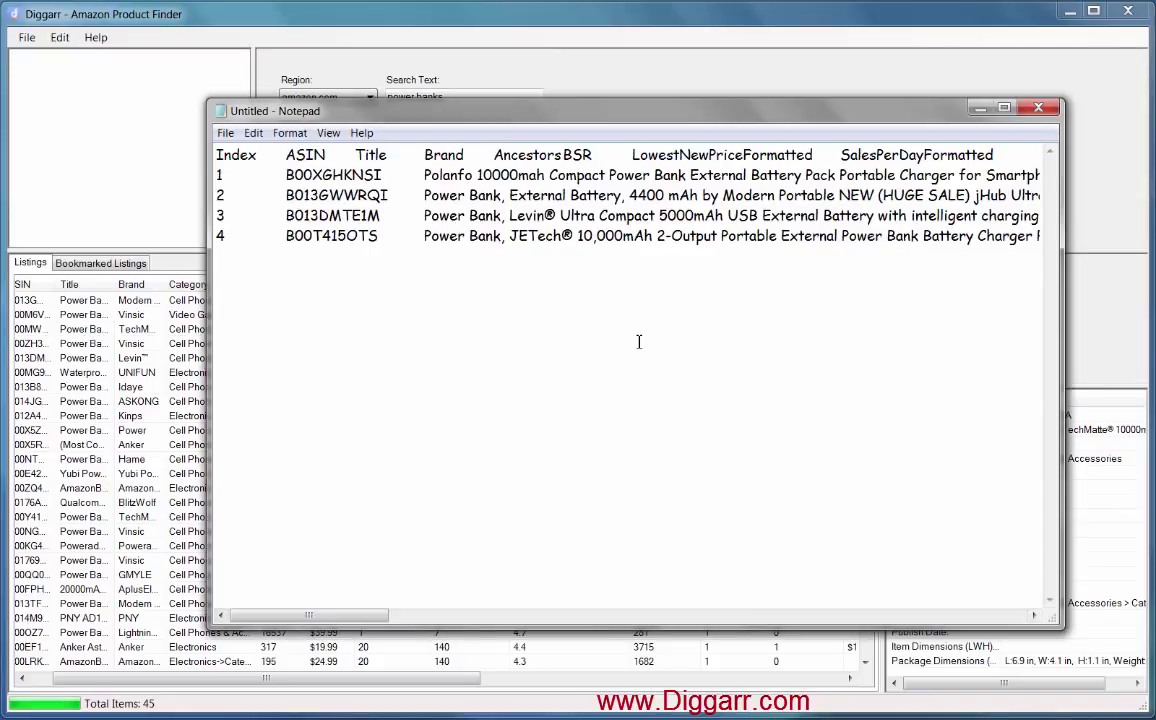
pyautogui.hotkey('ctrl', 'a')
pyautogui.press('Delete')
pyautogui.rightClick(411, 183)
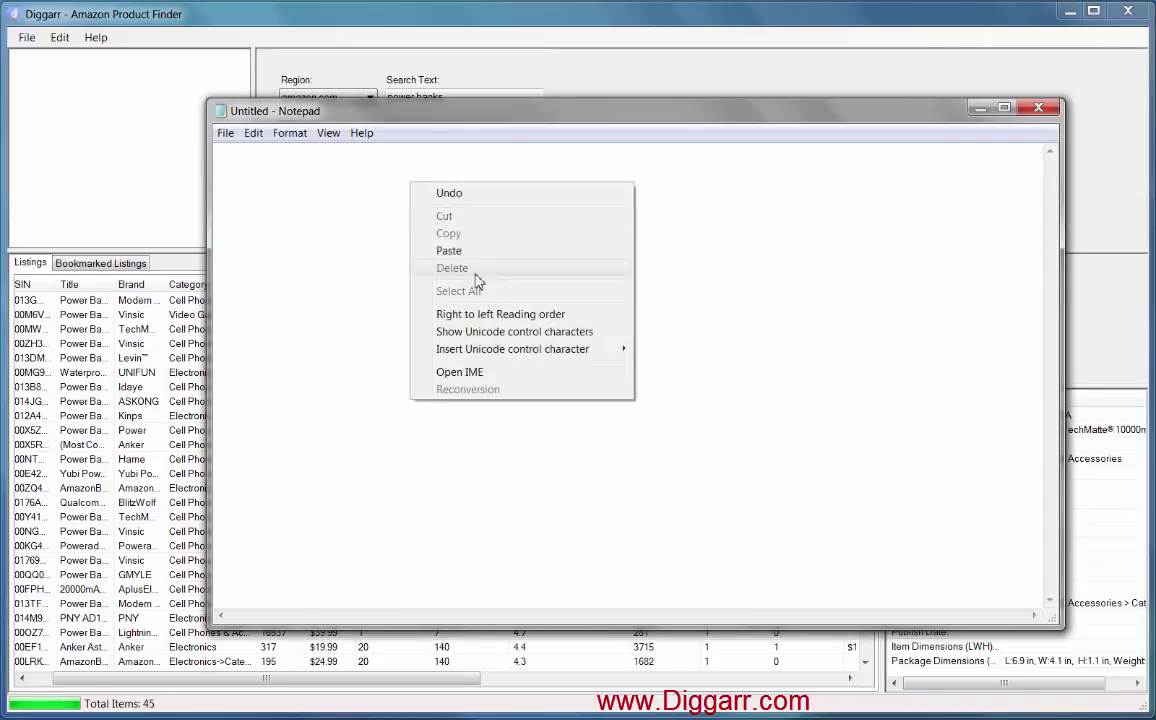
pyautogui.click(477, 252)
# Step: Turn on Word Wrap in Notepad, look over the full comma-separated keyword list and minimize the window
pyautogui.moveTo(797, 175); pyautogui.dragTo(140, 149)
pyautogui.rightClick(380, 234)
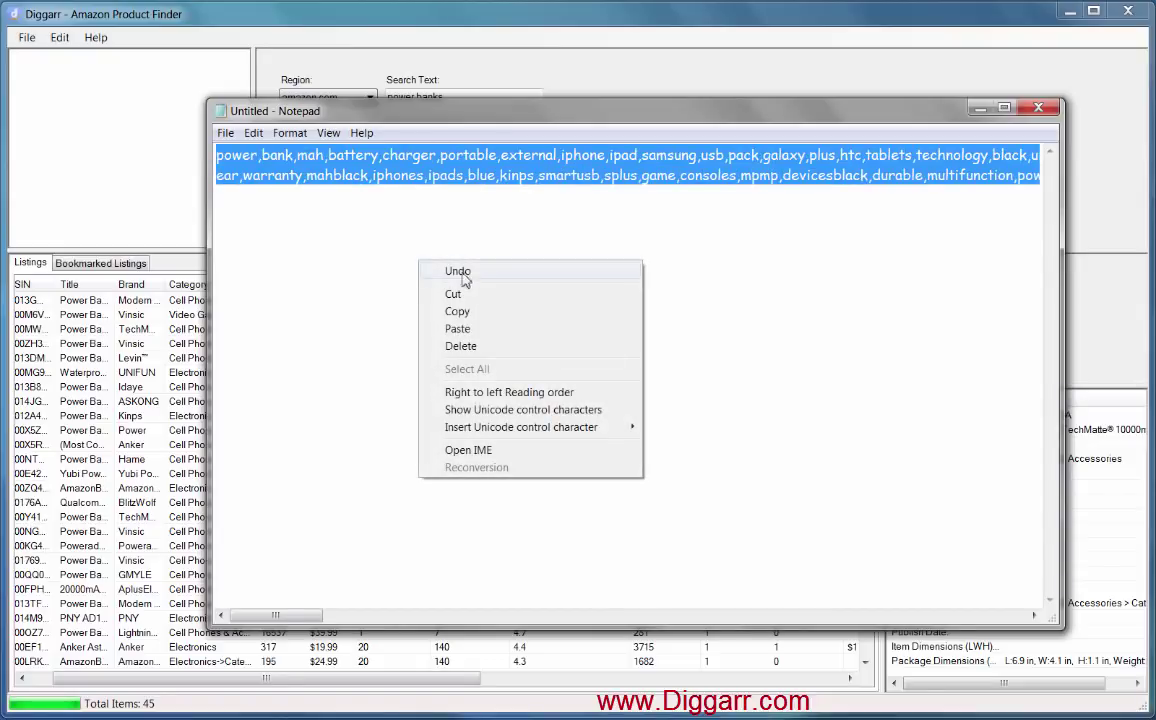
pyautogui.click(289, 133)
pyautogui.click(322, 153)
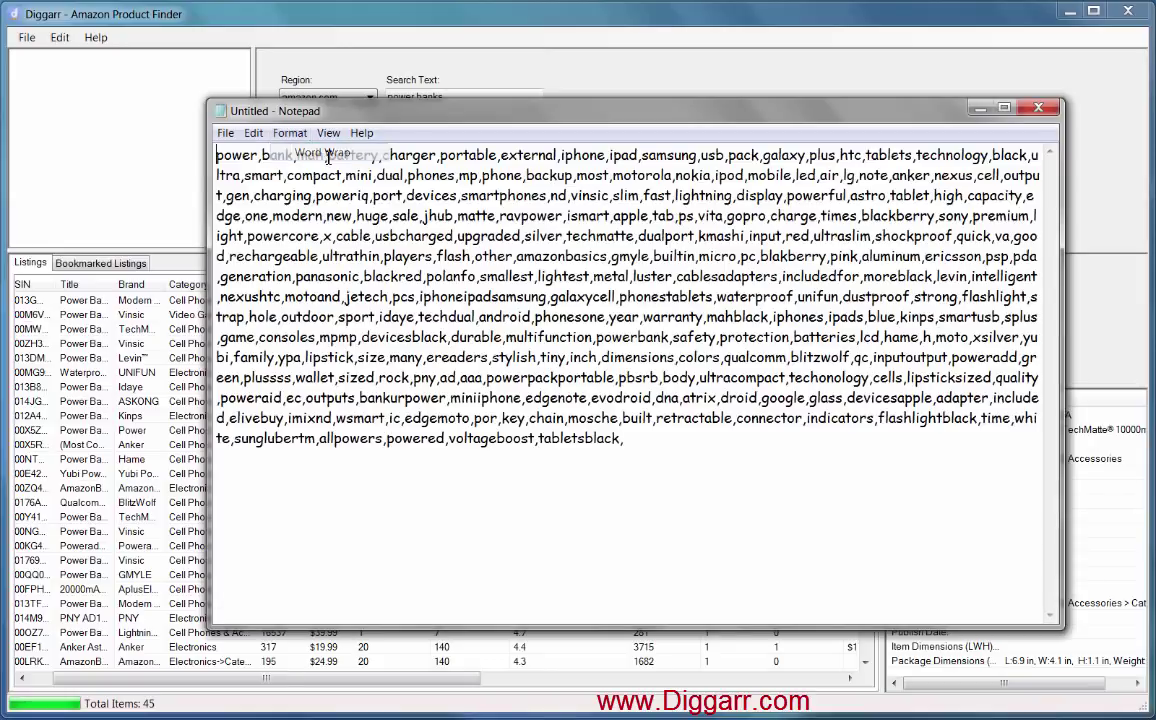
pyautogui.moveTo(702, 439); pyautogui.dragTo(205, 135)
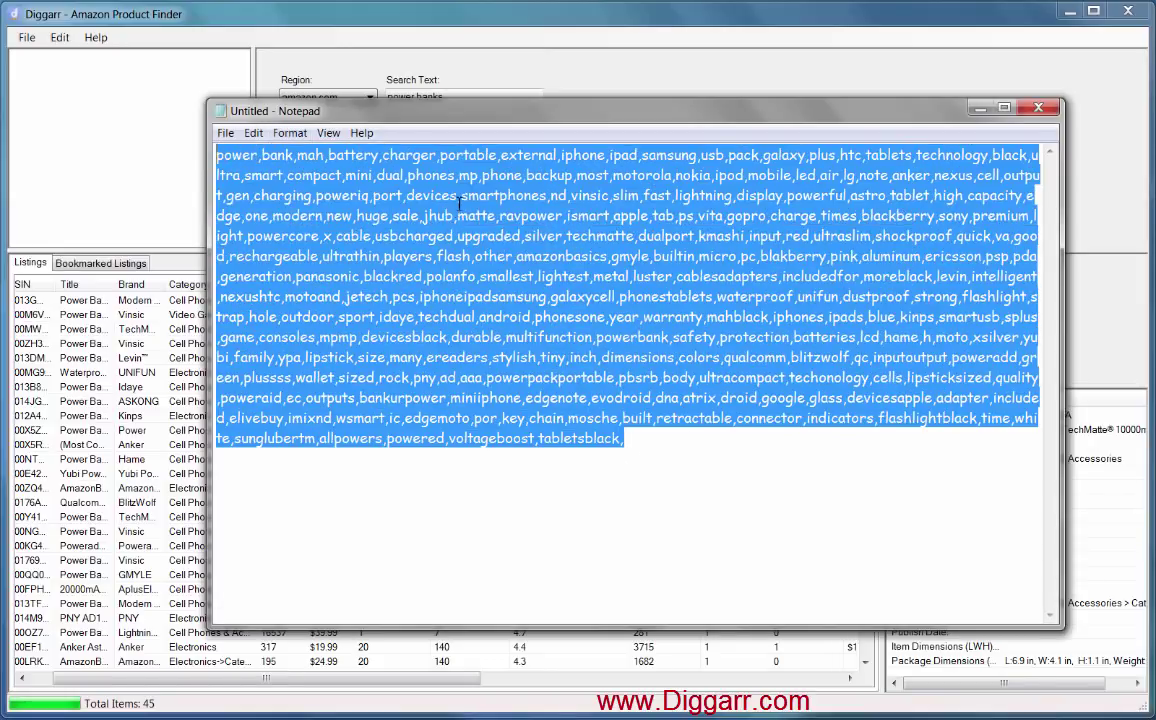
pyautogui.click(638, 444)
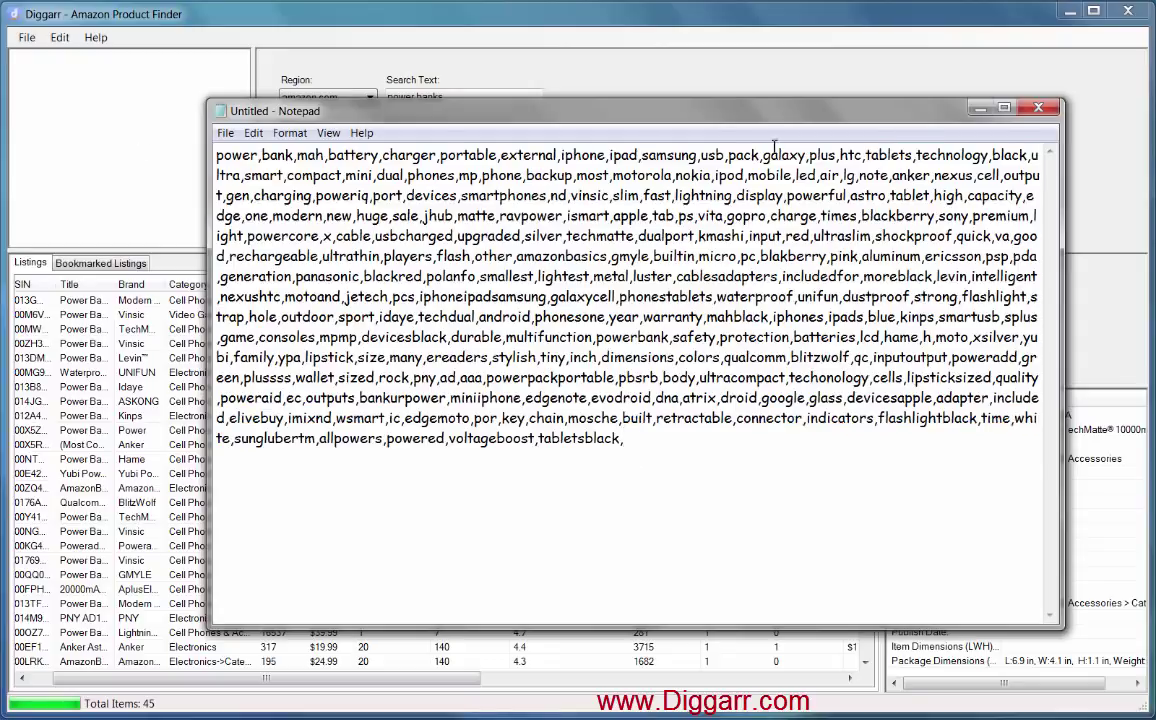
pyautogui.click(981, 109)
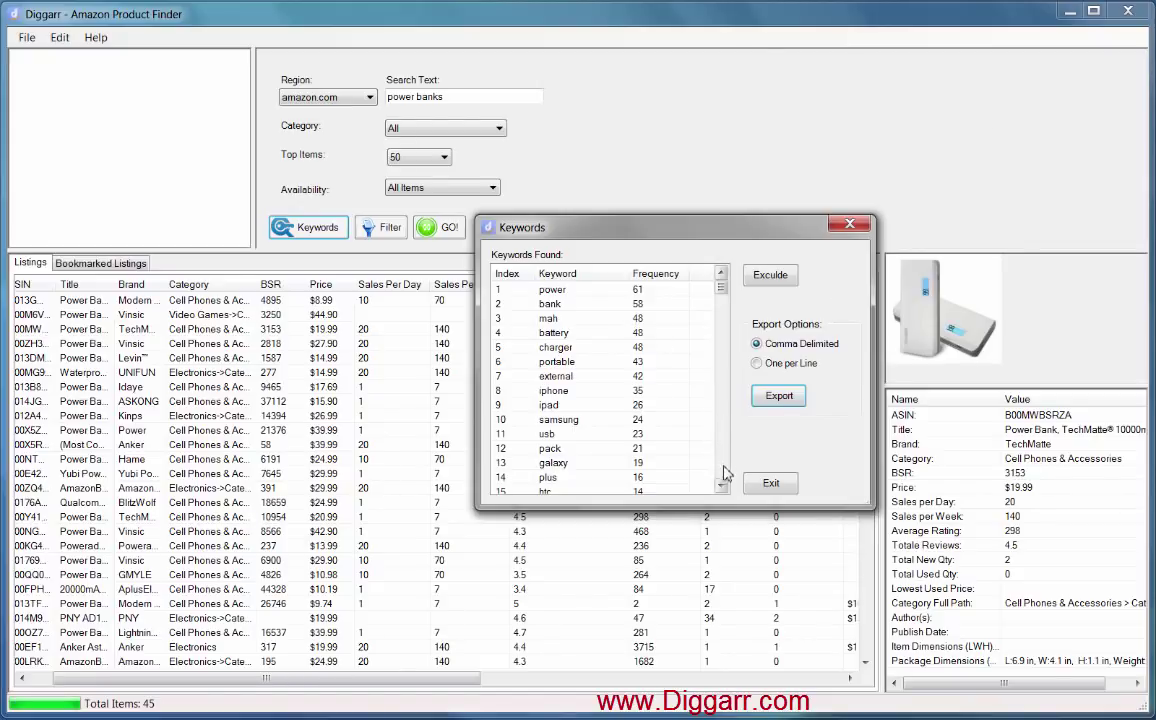
# Step: Find the irrelevant keyword "x" in the keyword list and exclude it
pyautogui.moveTo(724, 288); pyautogui.dragTo(725, 333)
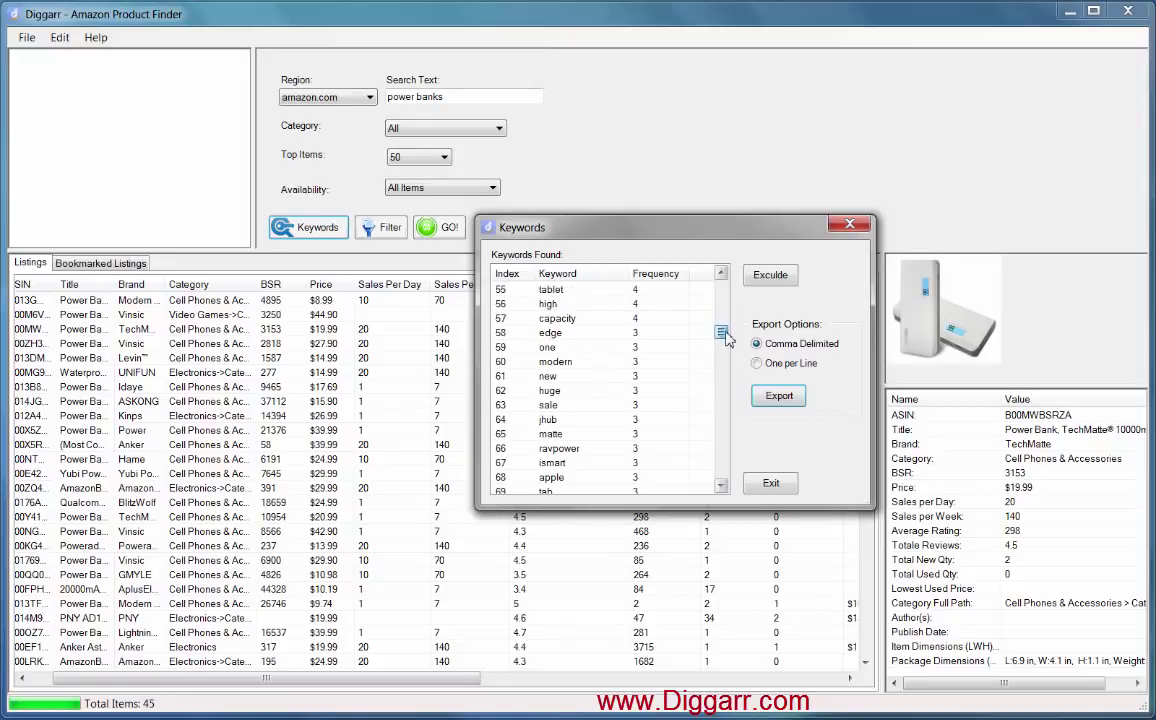
pyautogui.click(590, 350)
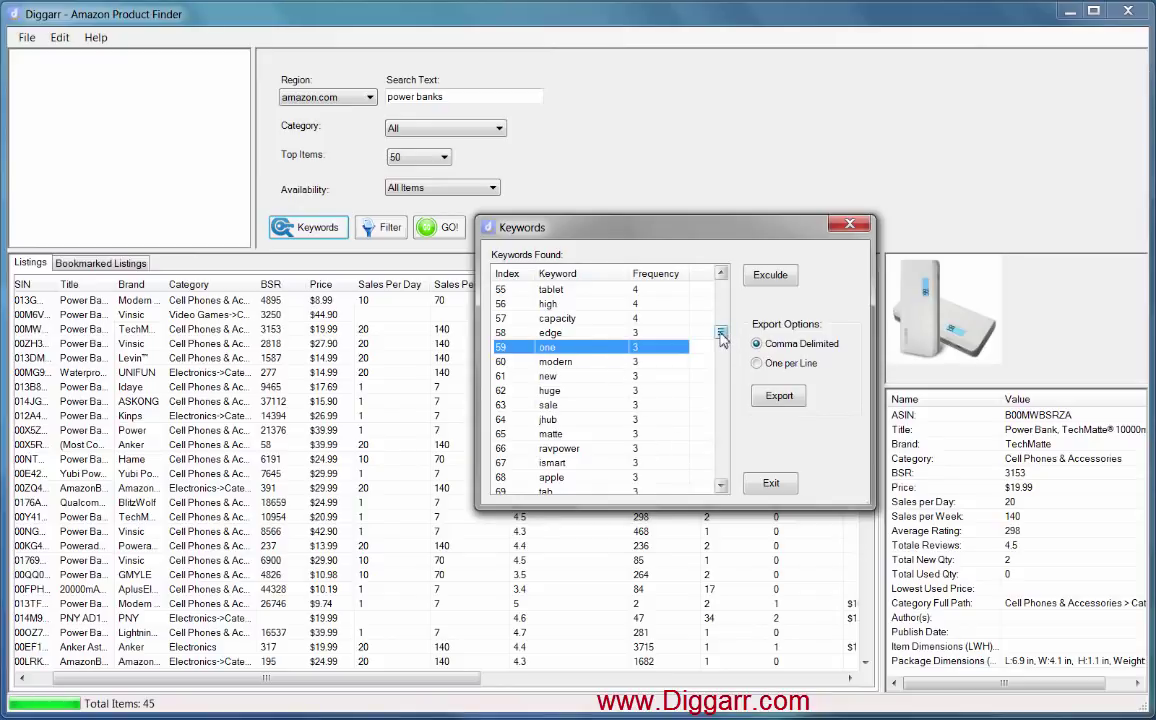
pyautogui.moveTo(722, 336); pyautogui.dragTo(722, 348)
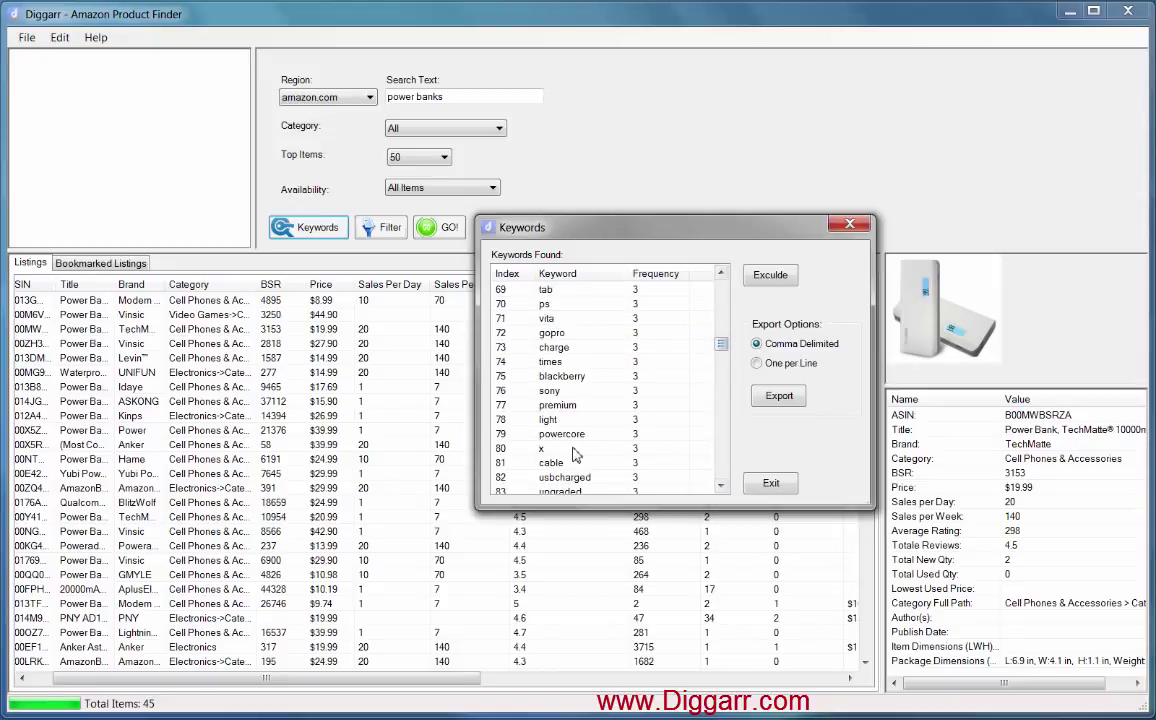
pyautogui.click(700, 449)
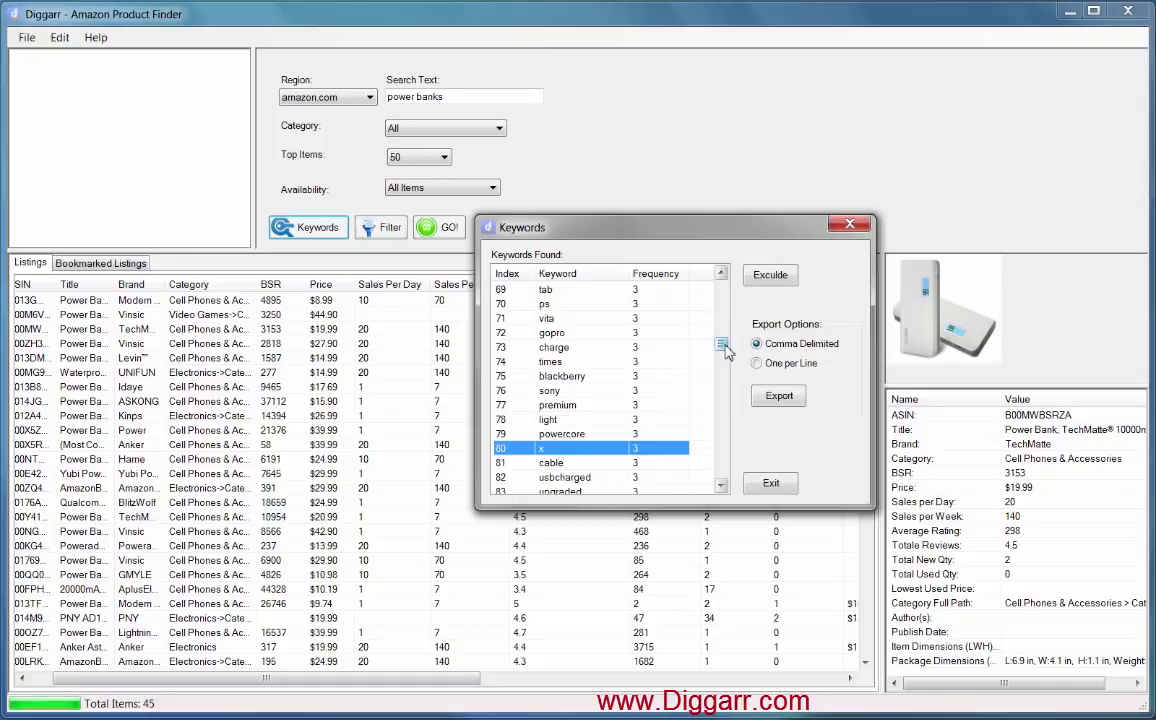
pyautogui.moveTo(722, 344); pyautogui.dragTo(663, 356)
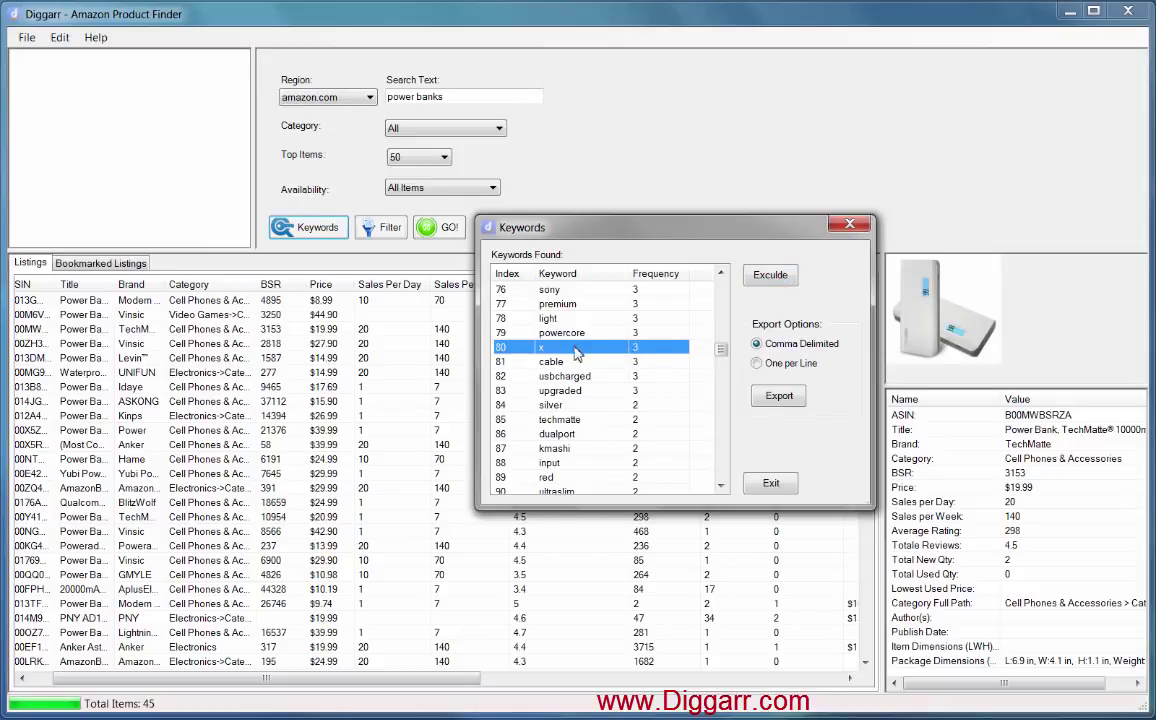
pyautogui.click(785, 285)
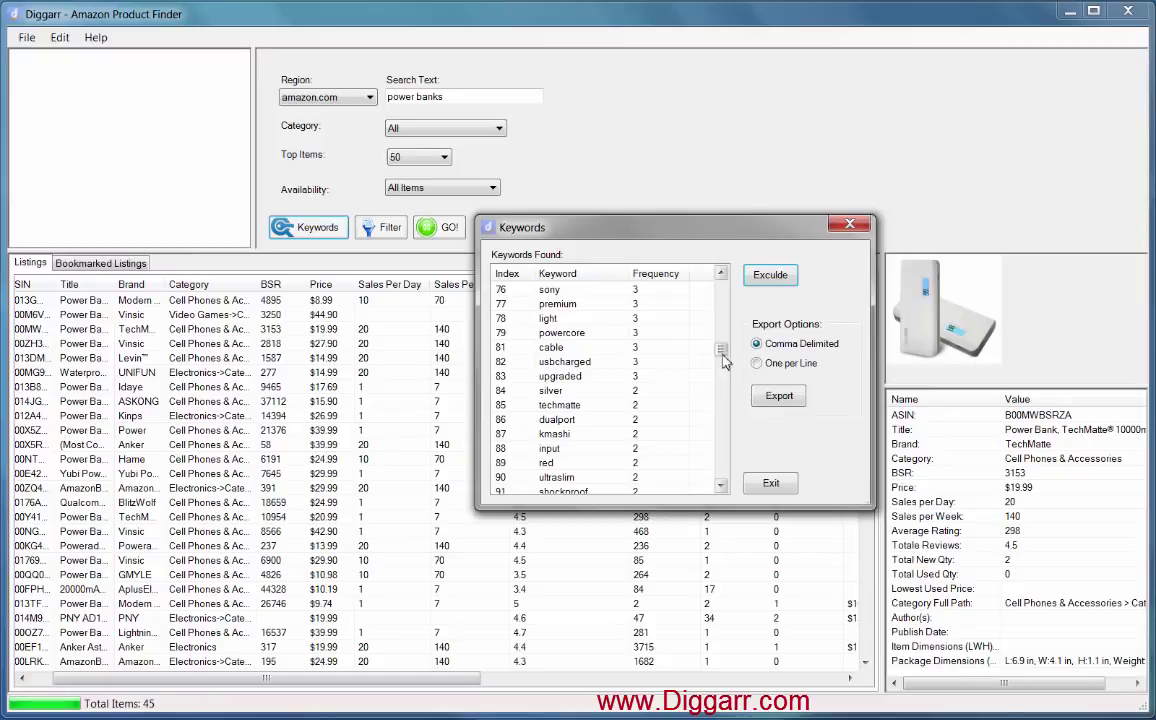
# Step: Look through the keywords with a frequency of 1 for further ones to exclude, selecting "game"
pyautogui.scroll(-2, 720, 355)
pyautogui.moveTo(722, 355); pyautogui.dragTo(722, 405)
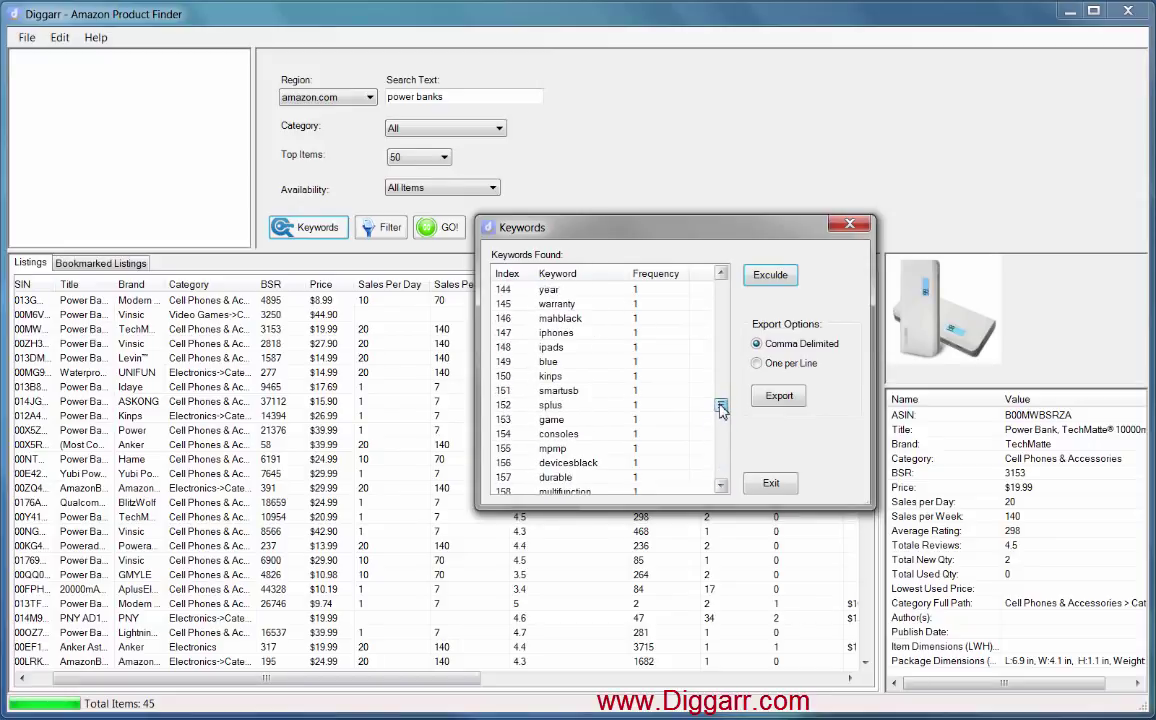
pyautogui.click(607, 421)
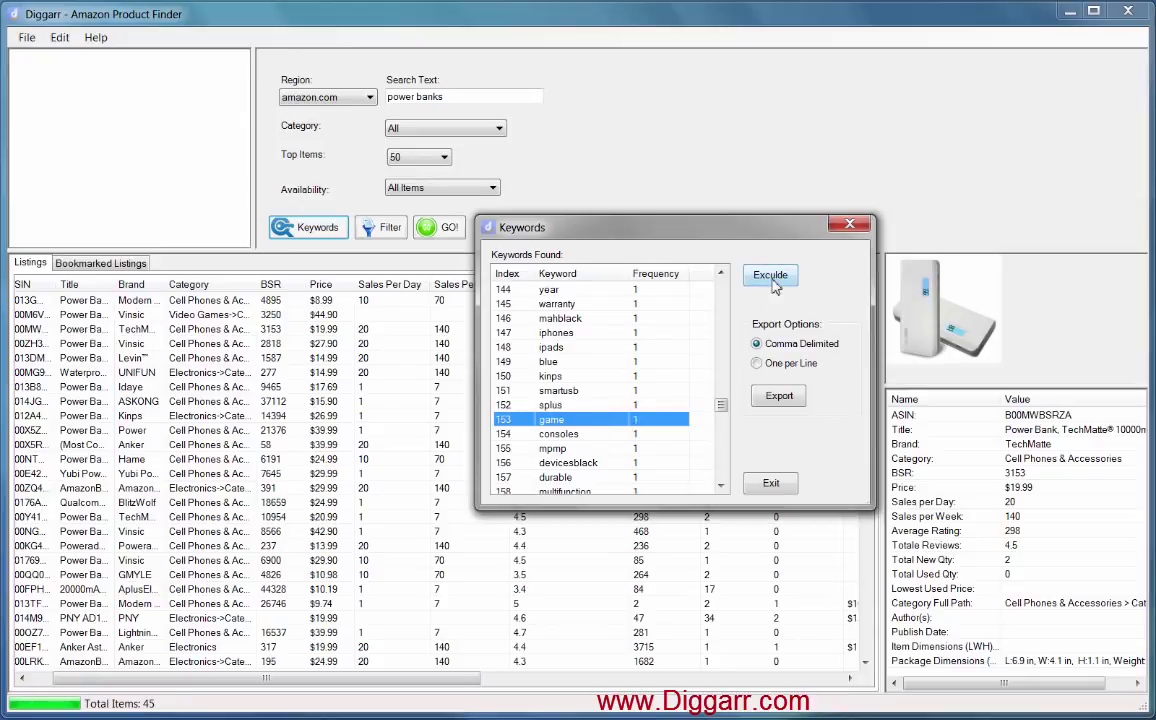
pyautogui.moveTo(722, 408); pyautogui.dragTo(724, 401)
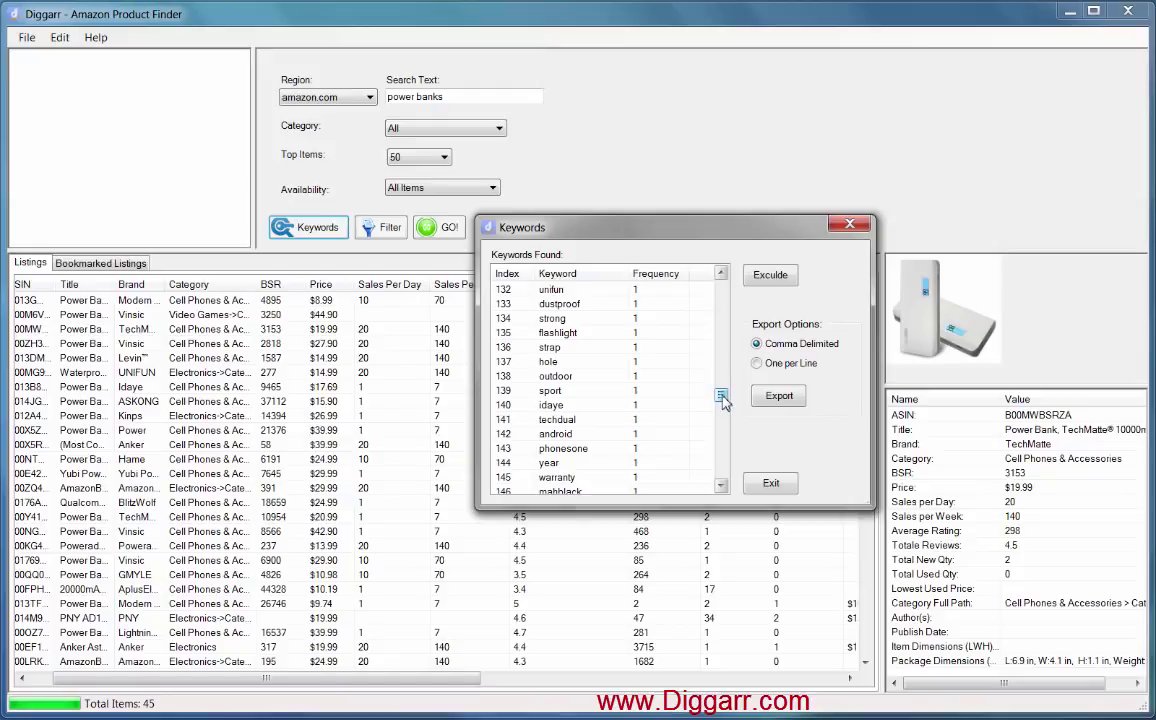
# Step: Close the keyword list and clear all power bank listings from the results table
pyautogui.moveTo(724, 401); pyautogui.dragTo(724, 393)
pyautogui.moveTo(722, 390); pyautogui.dragTo(725, 291)
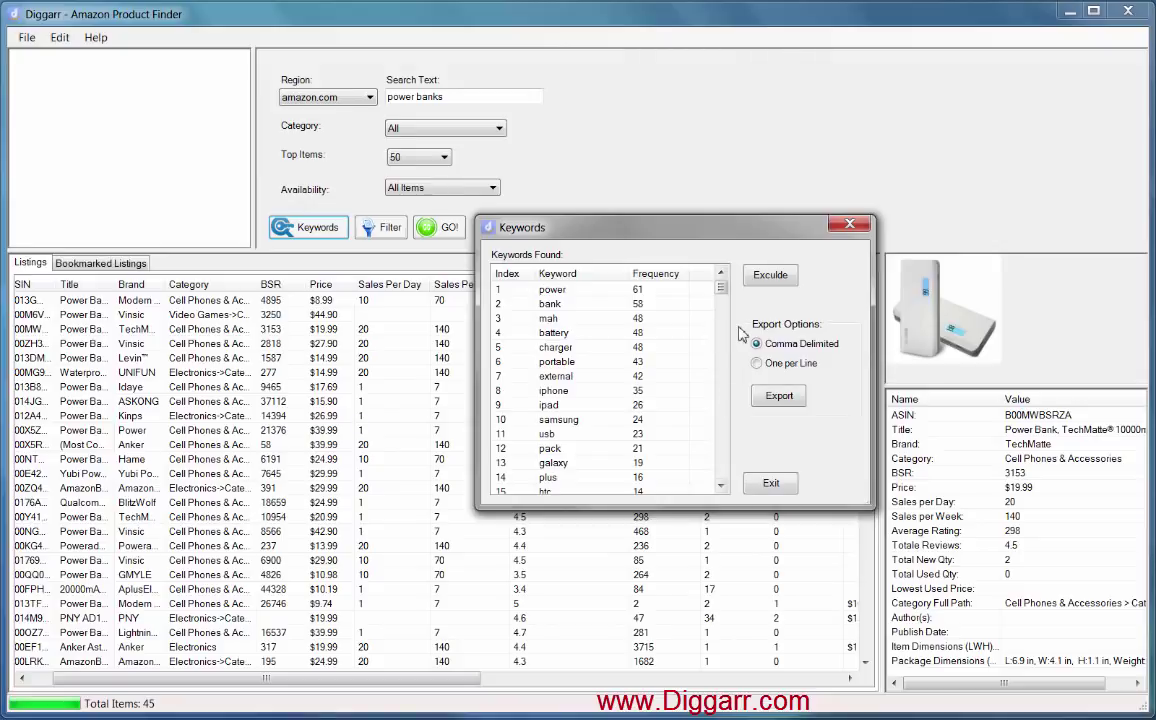
pyautogui.click(772, 487)
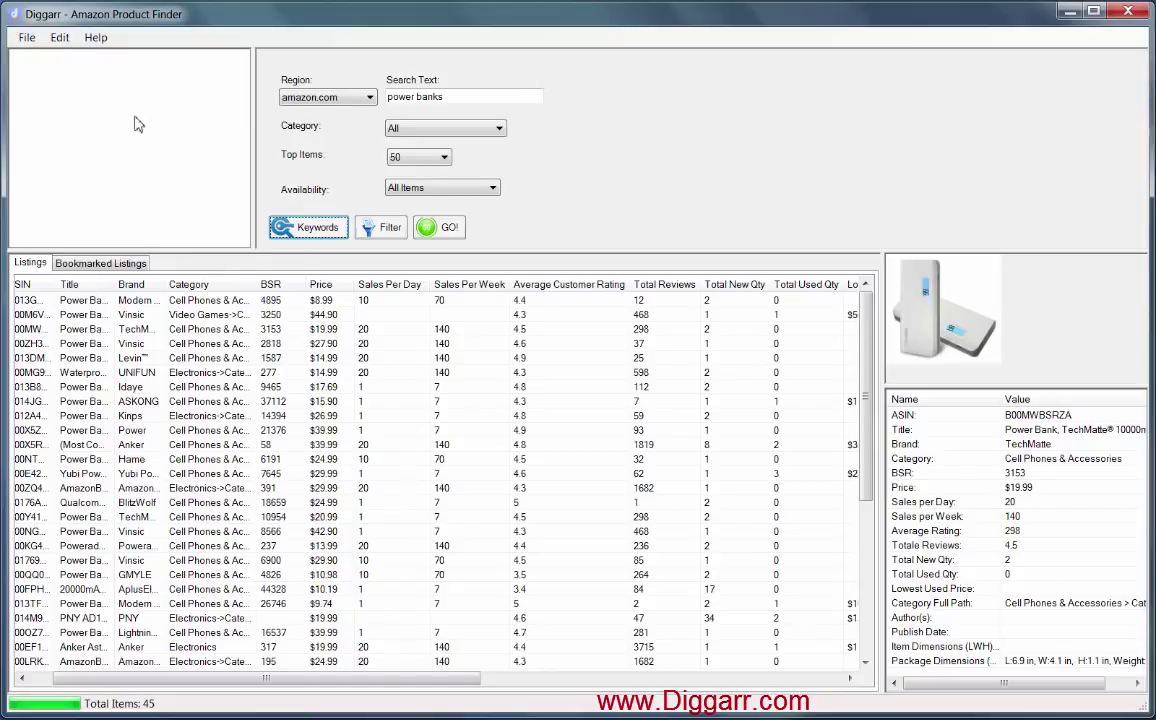
pyautogui.rightClick(339, 313)
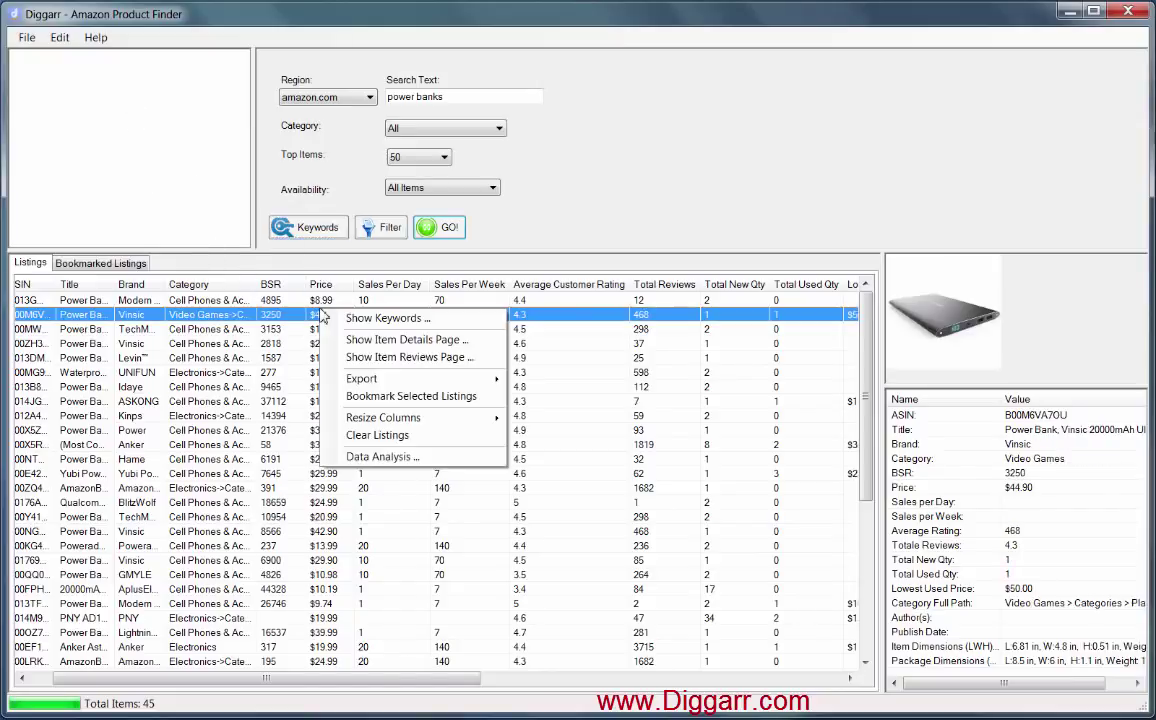
pyautogui.click(400, 436)
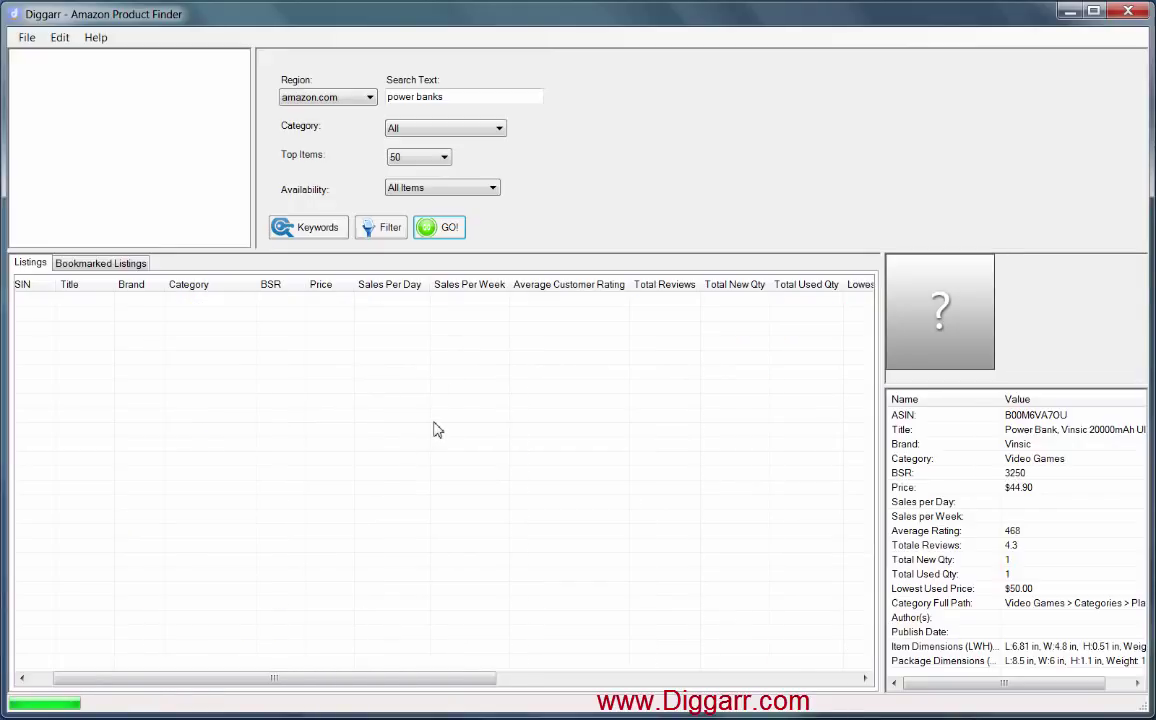
# Step: Load Amazon's top-level categories into the empty category tree
pyautogui.rightClick(83, 85)
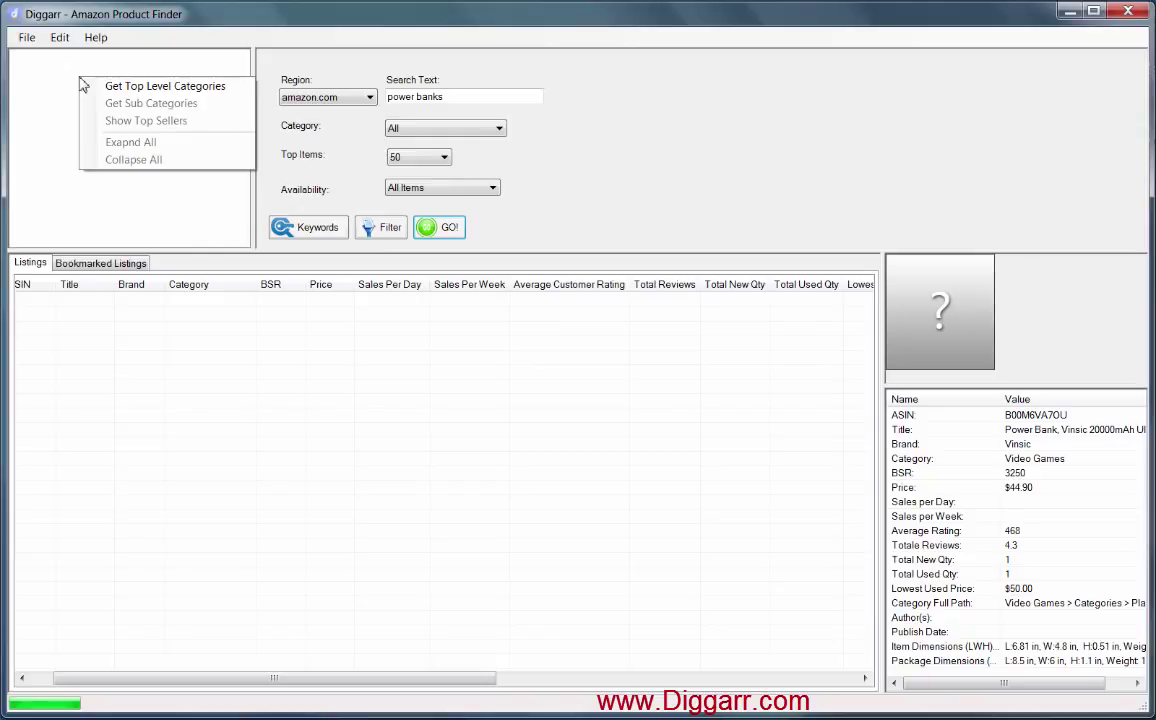
pyautogui.click(176, 88)
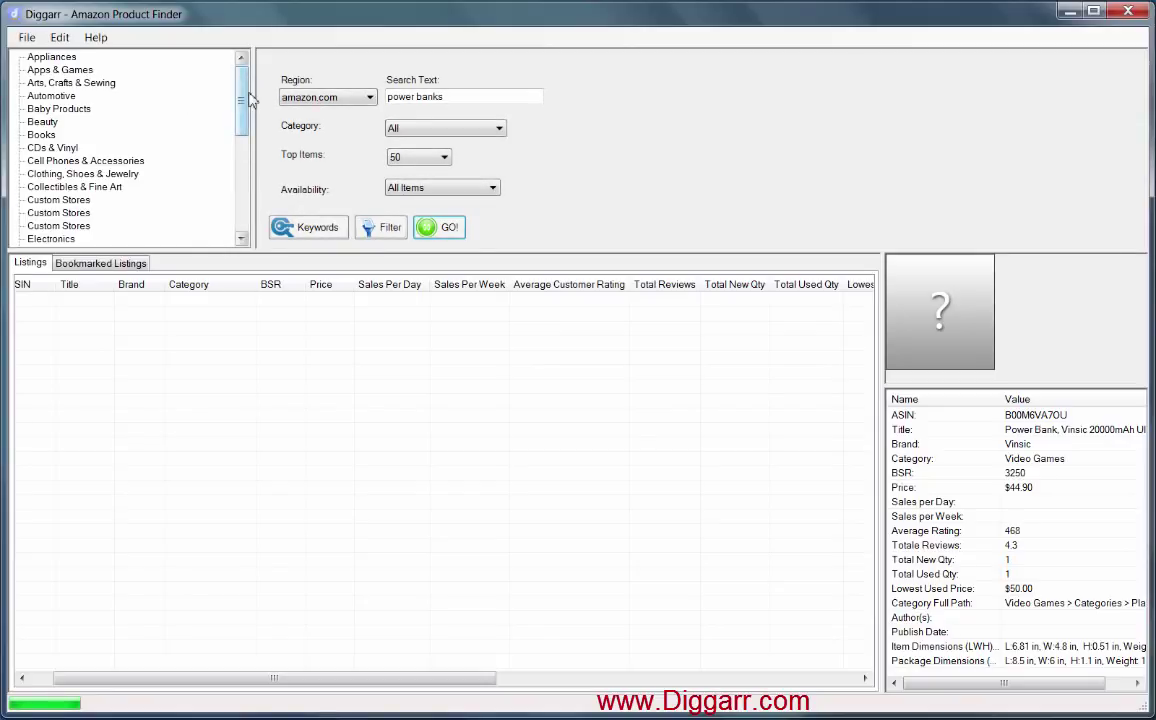
pyautogui.moveTo(240, 90)
pyautogui.mouseDown()
pyautogui.moveTo(220, 185)
pyautogui.moveTo(249, 86)
pyautogui.mouseUp()
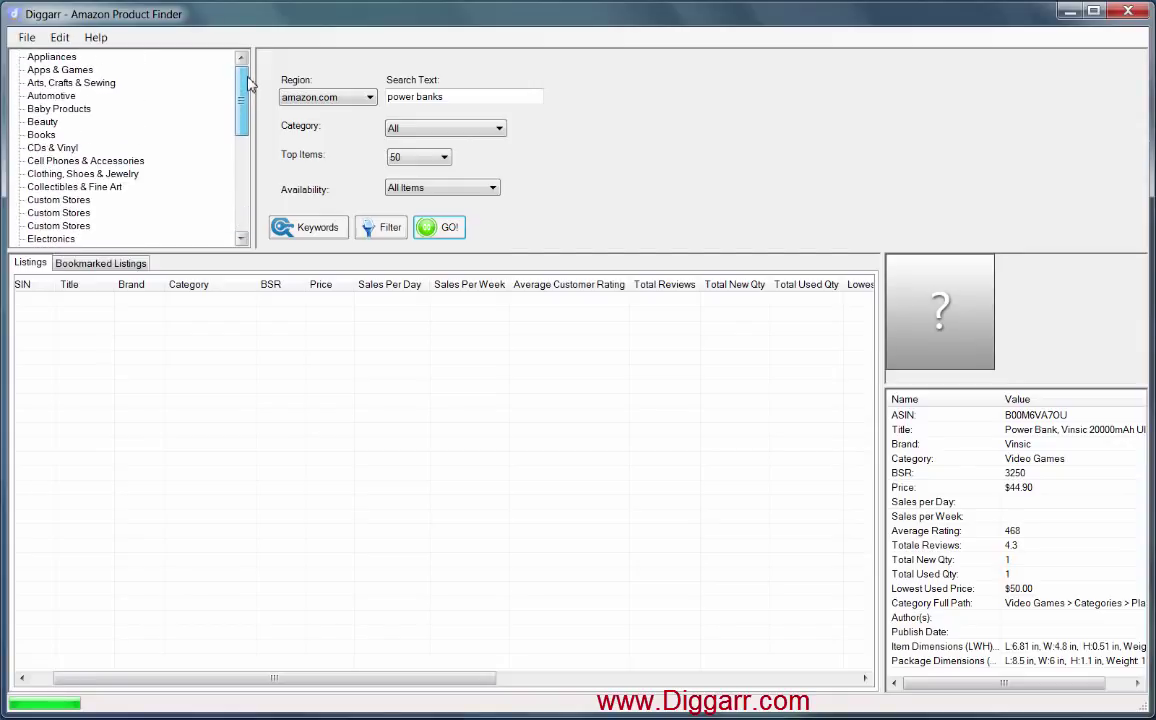
# Step: Get the subcategories of Beauty, its Products branch, Makeup and Body in the category tree
pyautogui.click(52, 124)
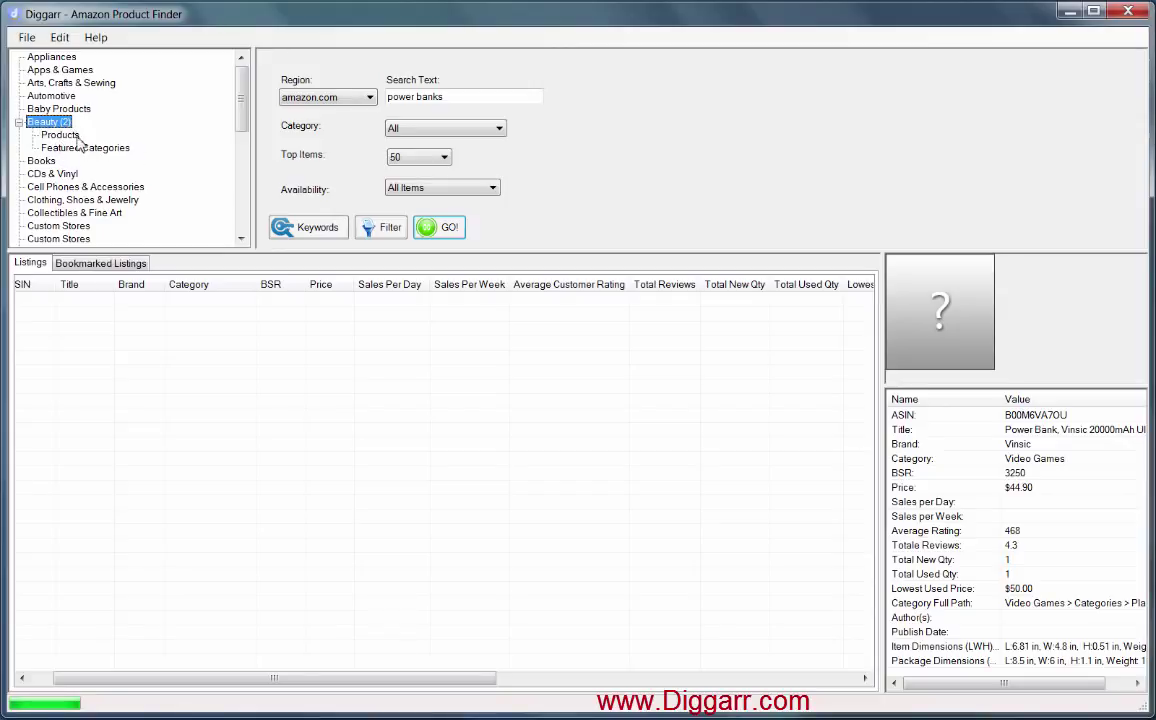
pyautogui.click(60, 135)
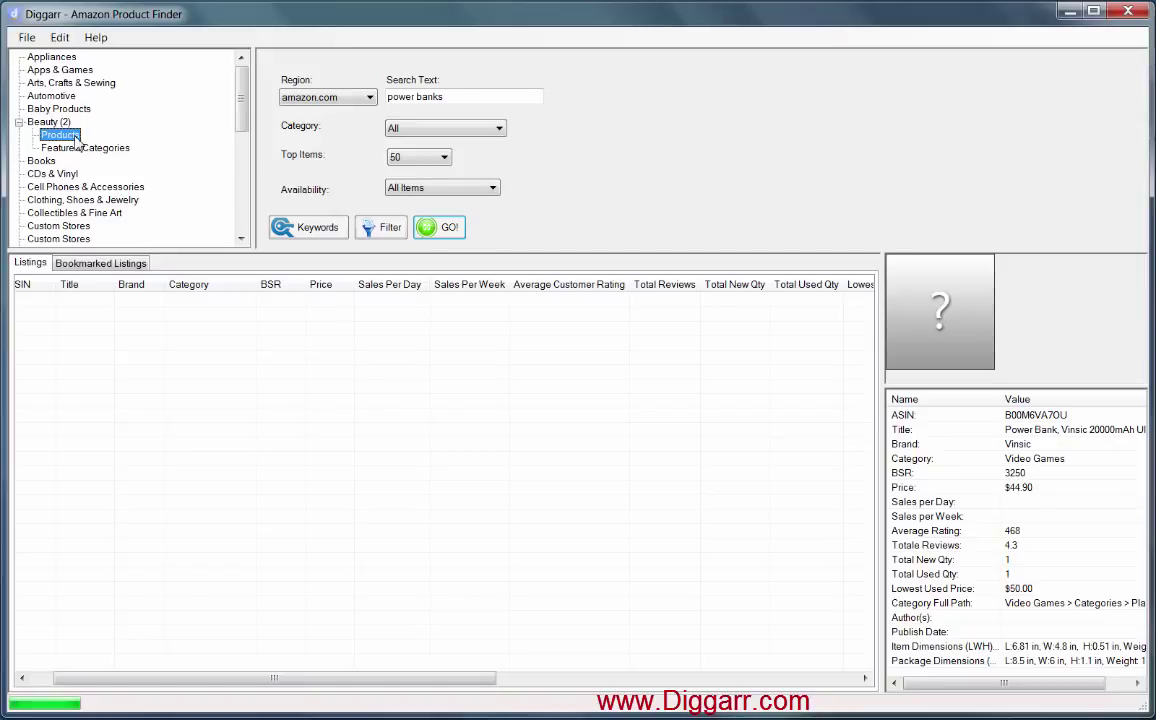
pyautogui.rightClick(75, 140)
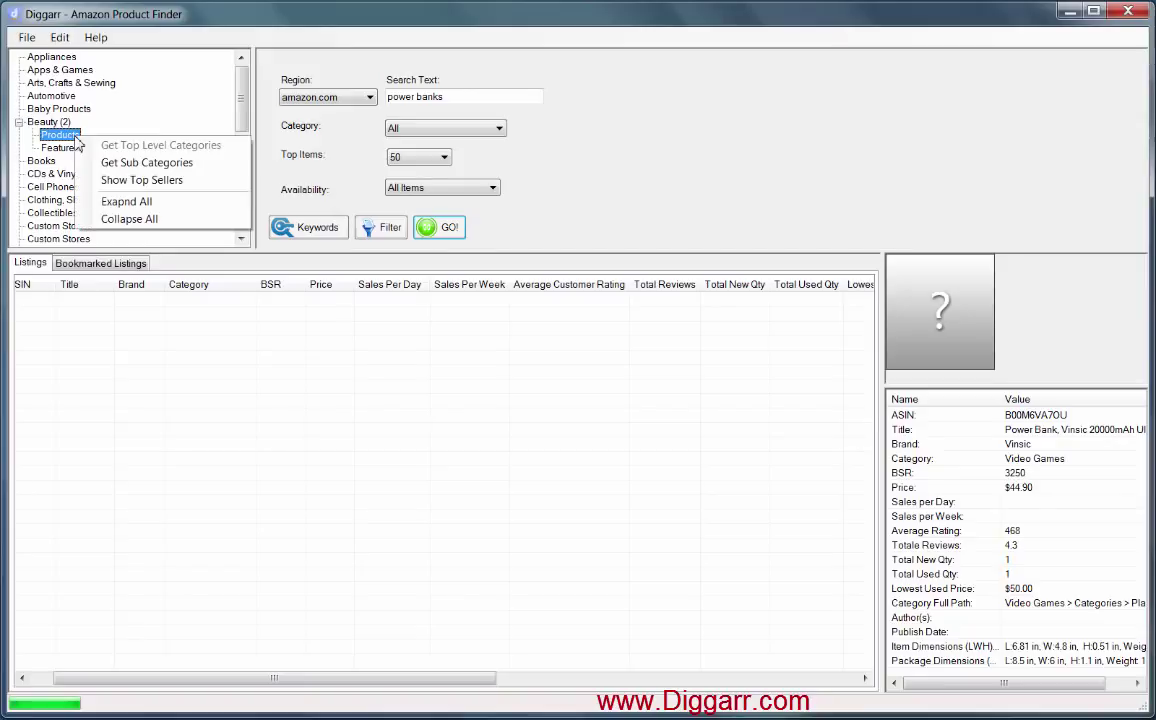
pyautogui.click(176, 171)
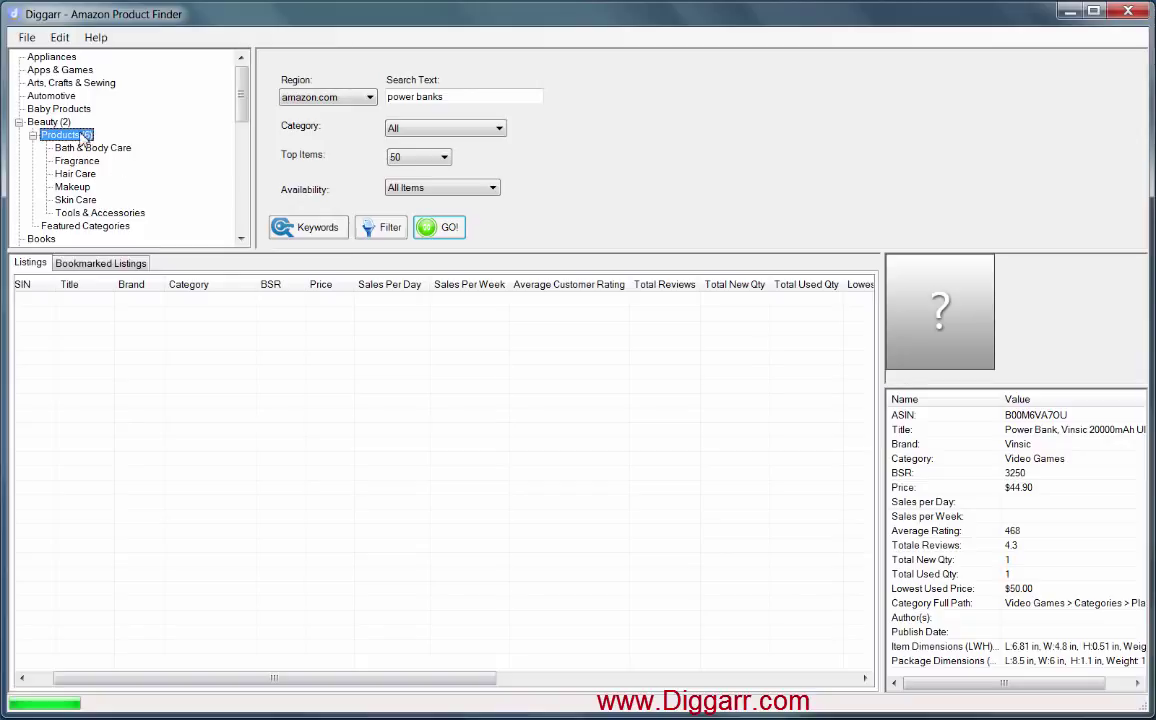
pyautogui.doubleClick(84, 190)
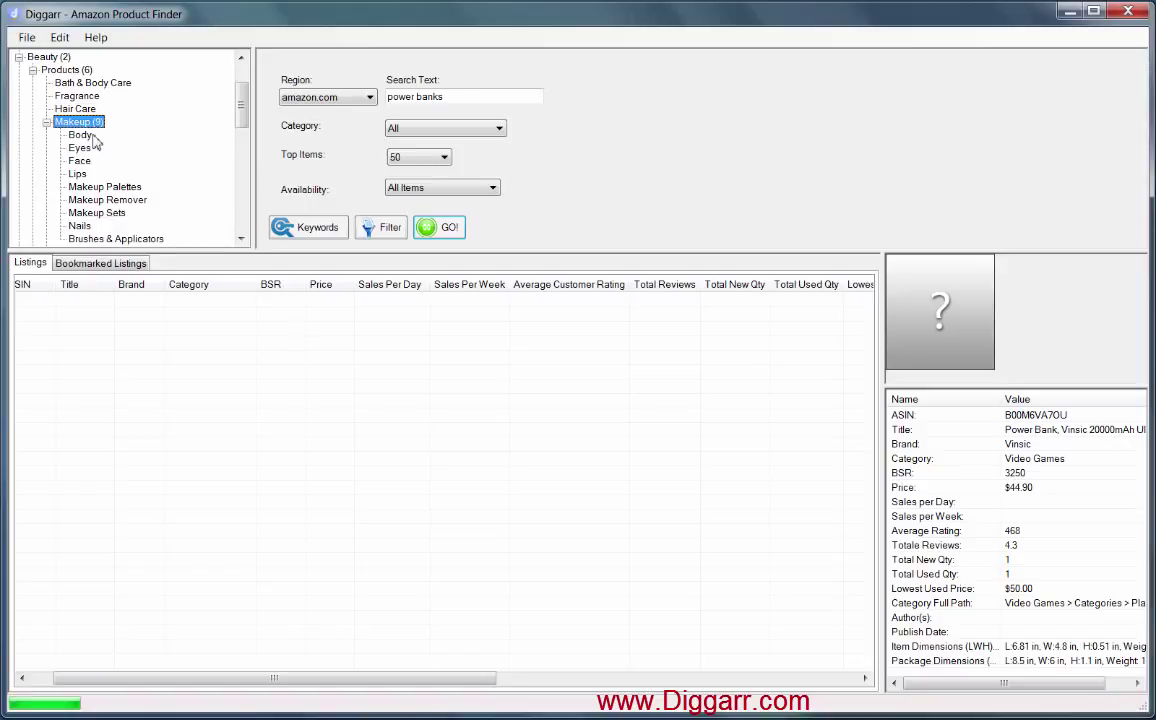
pyautogui.doubleClick(88, 136)
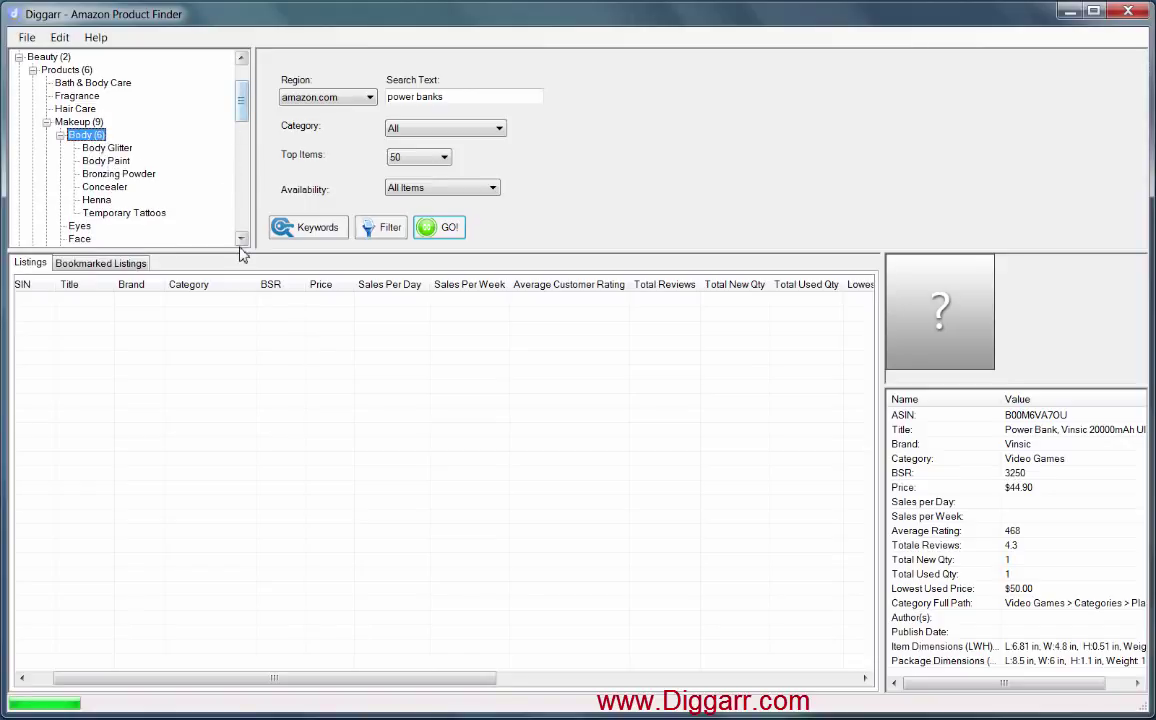
# Step: Enlarge the category tree area in both height and width so more subcategories fit
pyautogui.moveTo(240, 256); pyautogui.dragTo(250, 338)
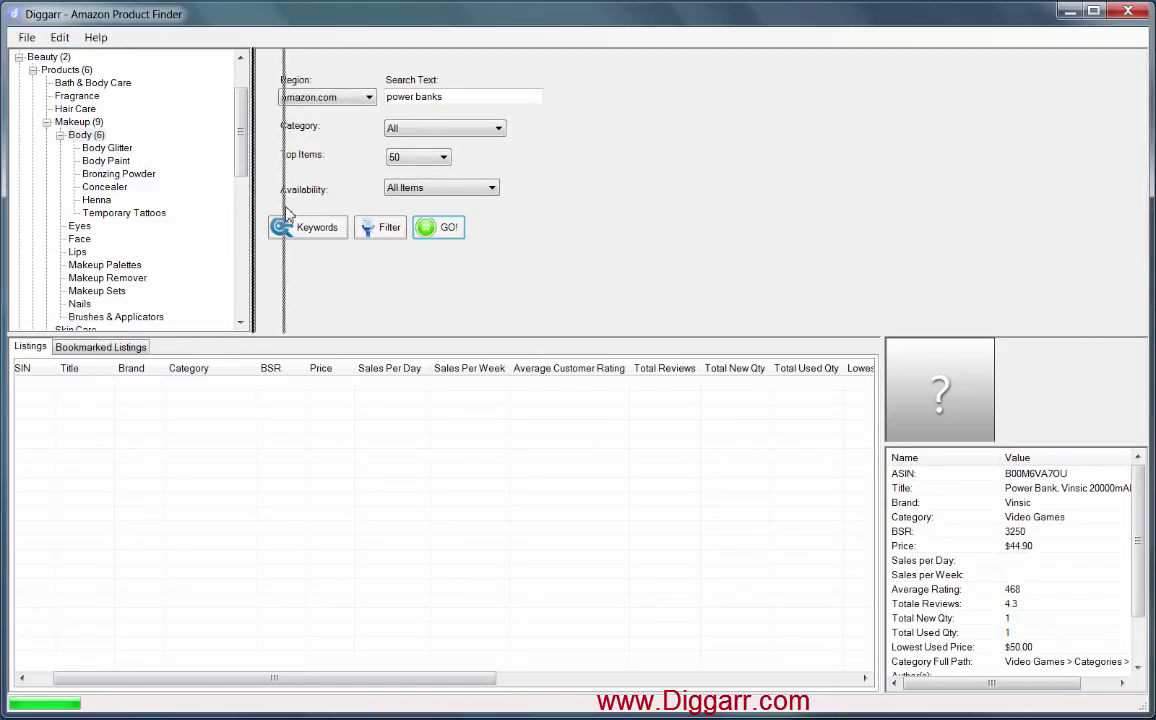
pyautogui.moveTo(256, 221); pyautogui.dragTo(289, 221)
pyautogui.scroll(2, 250, 150)
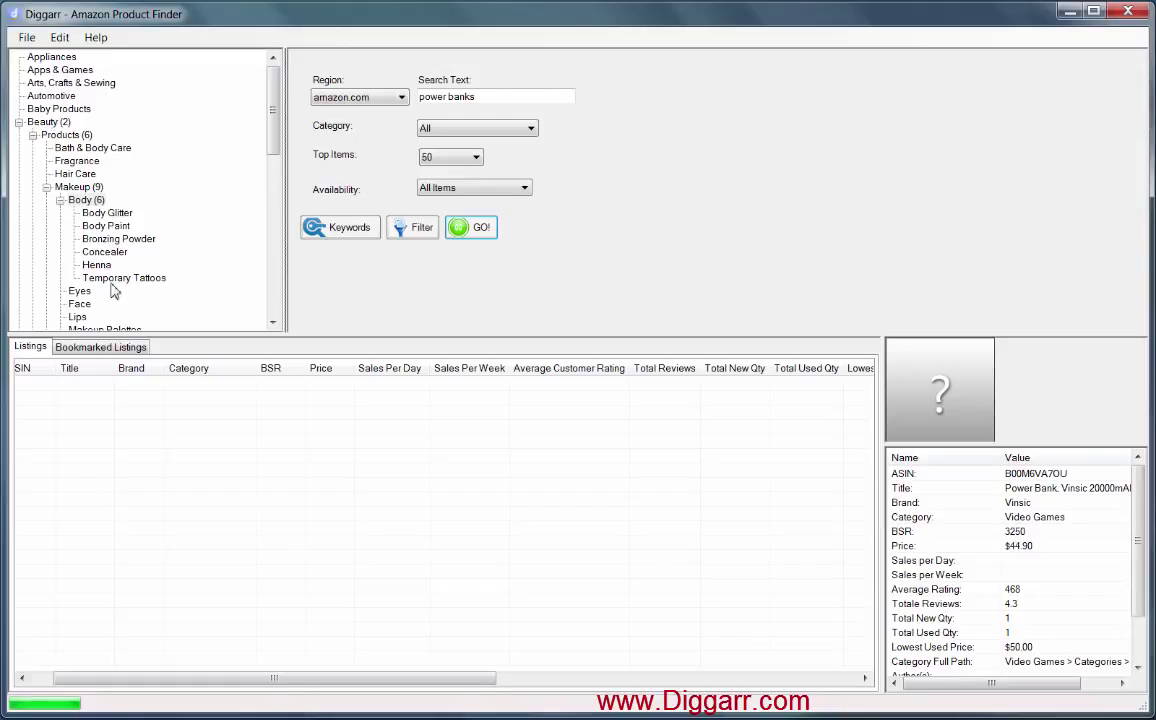
# Step: Show the top sellers for the Body category under Makeup and view the details of several listings
pyautogui.rightClick(97, 205)
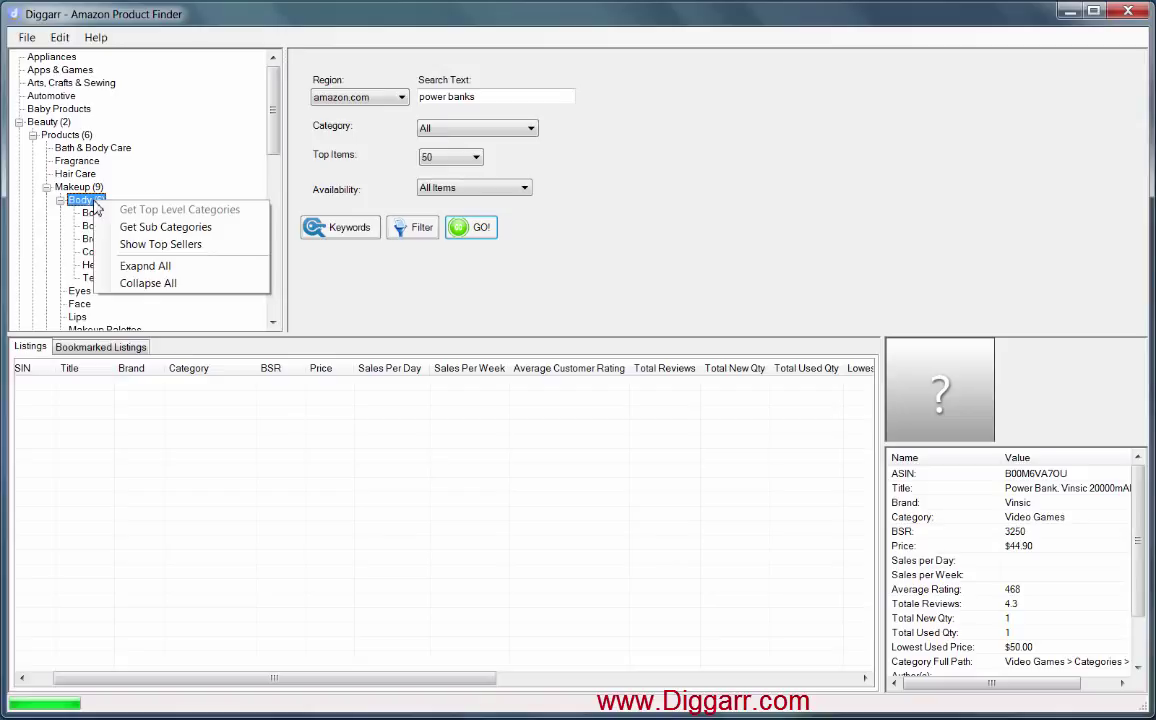
pyautogui.click(157, 246)
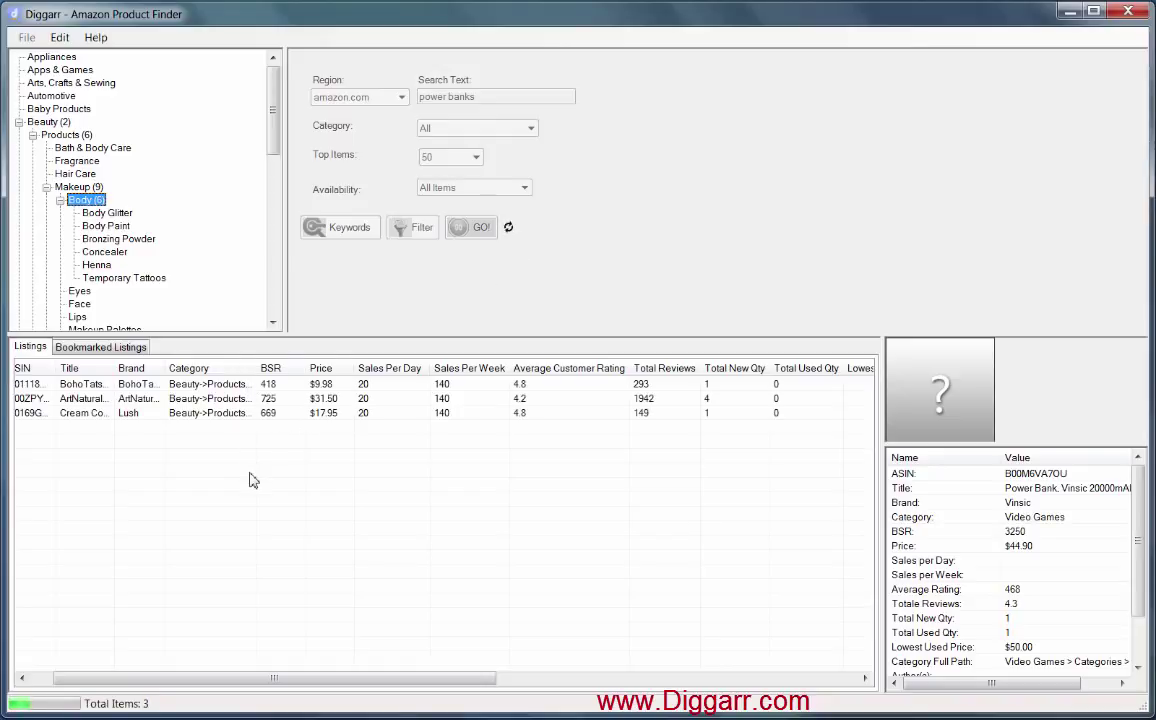
pyautogui.click(248, 412)
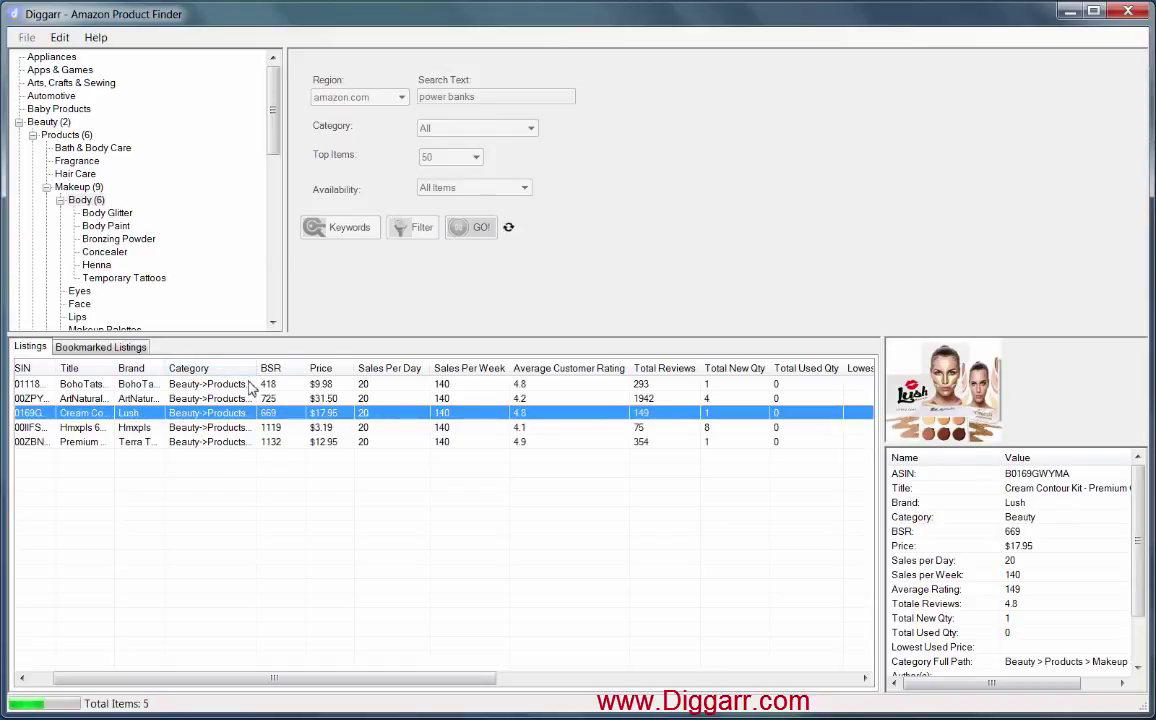
pyautogui.click(246, 386)
pyautogui.click(240, 398)
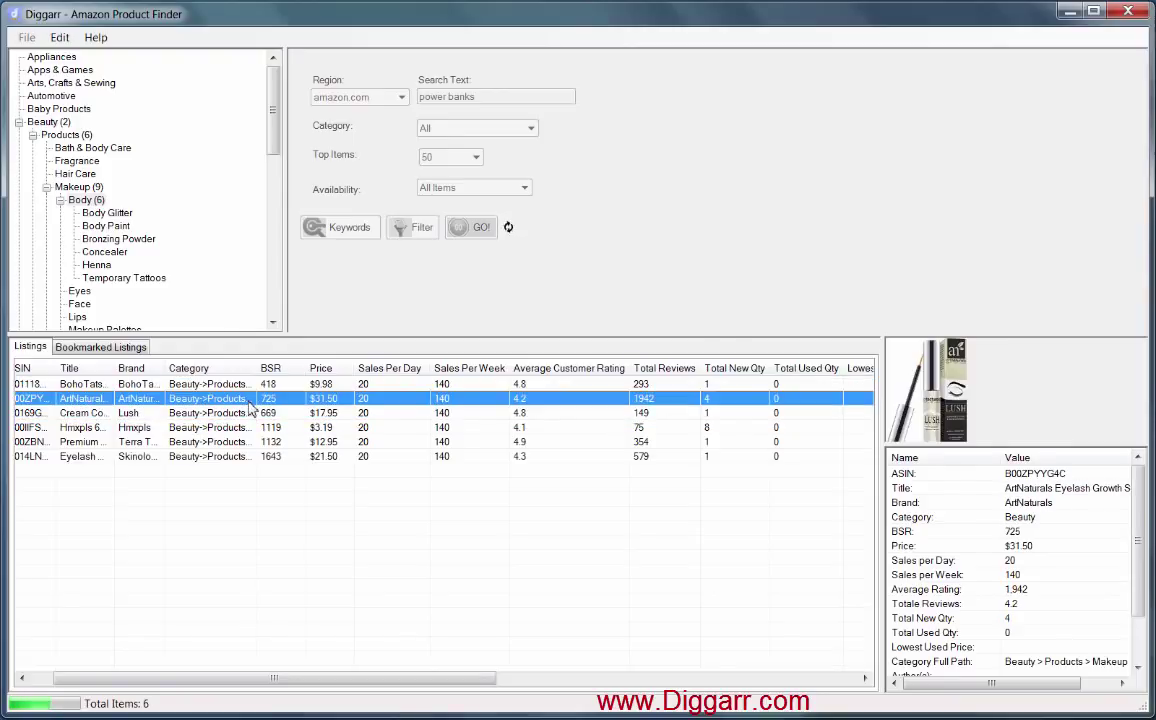
pyautogui.click(265, 453)
pyautogui.moveTo(431, 679); pyautogui.dragTo(405, 686)
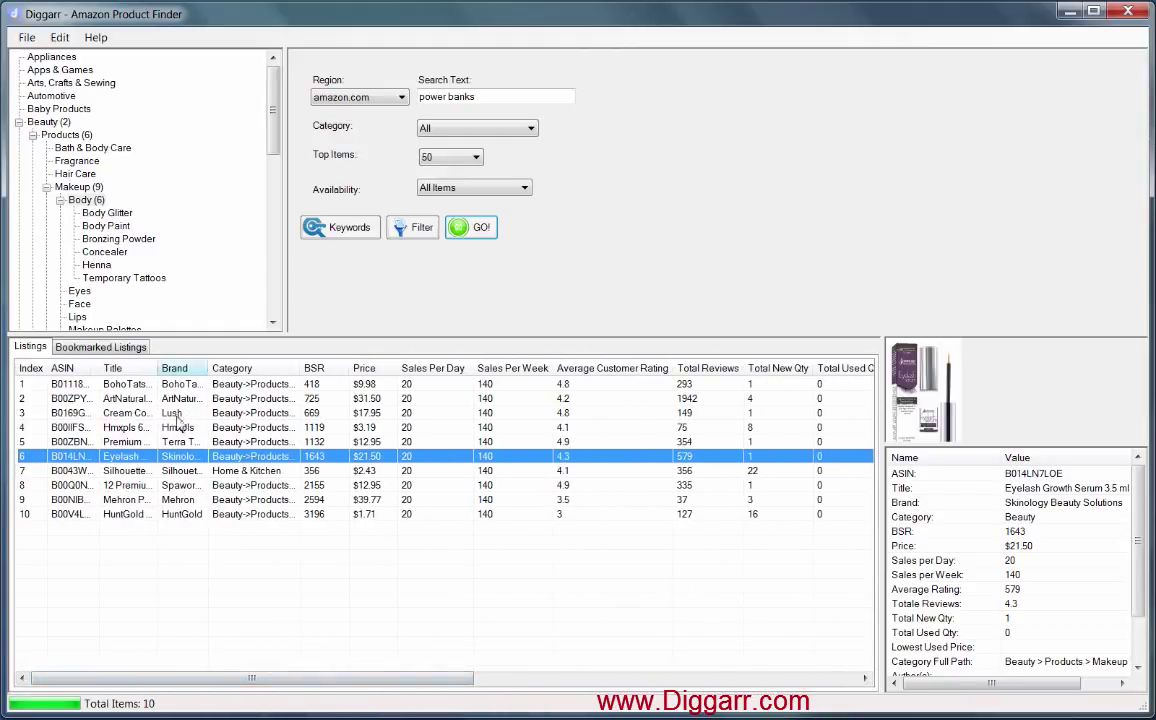
# Step: Check Body Glitter for subcategories and add its top sellers to the listings
pyautogui.click(110, 213)
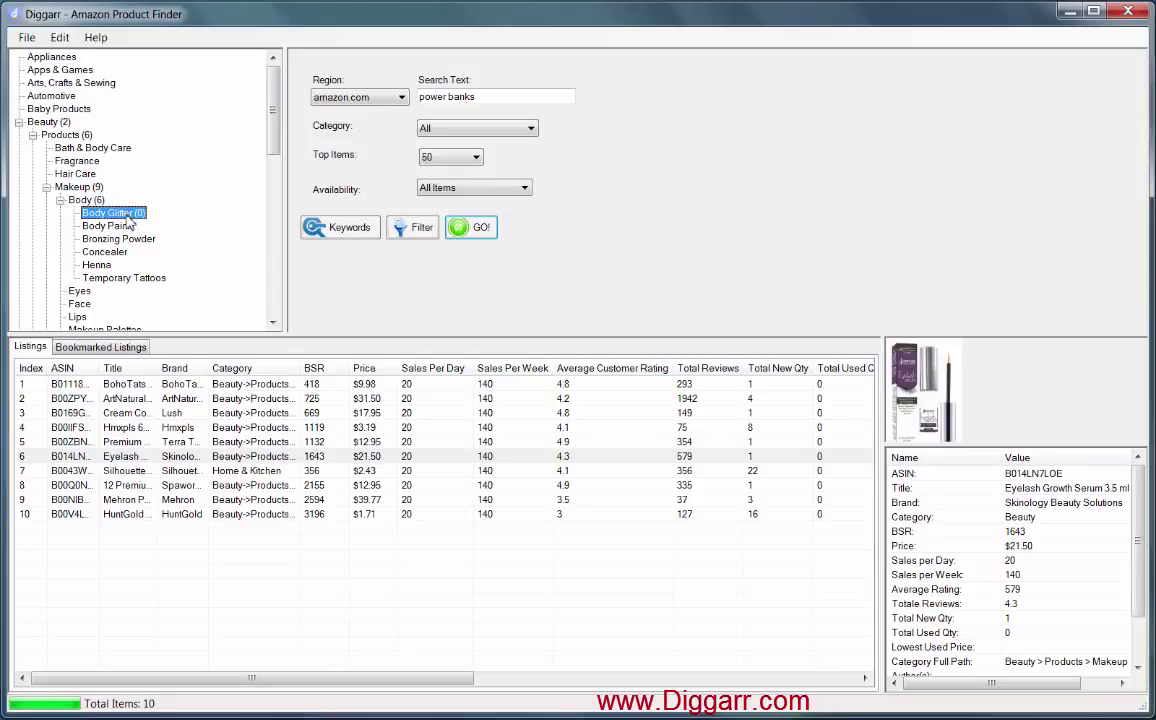
pyautogui.rightClick(129, 219)
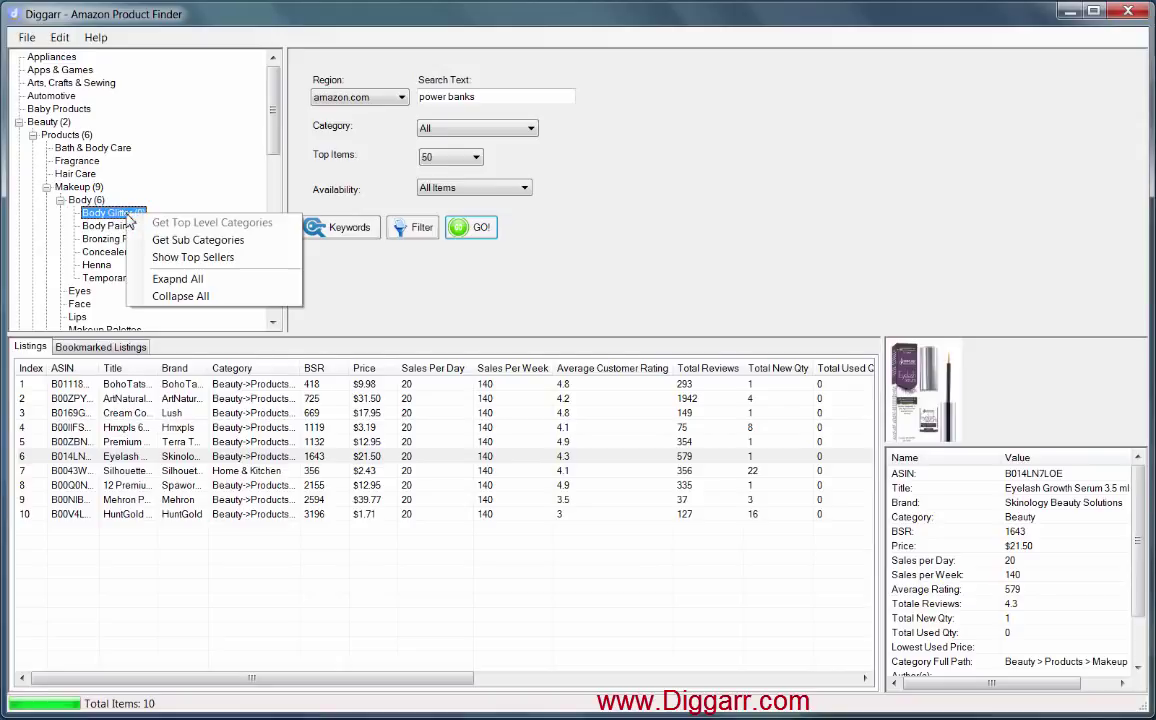
pyautogui.click(232, 258)
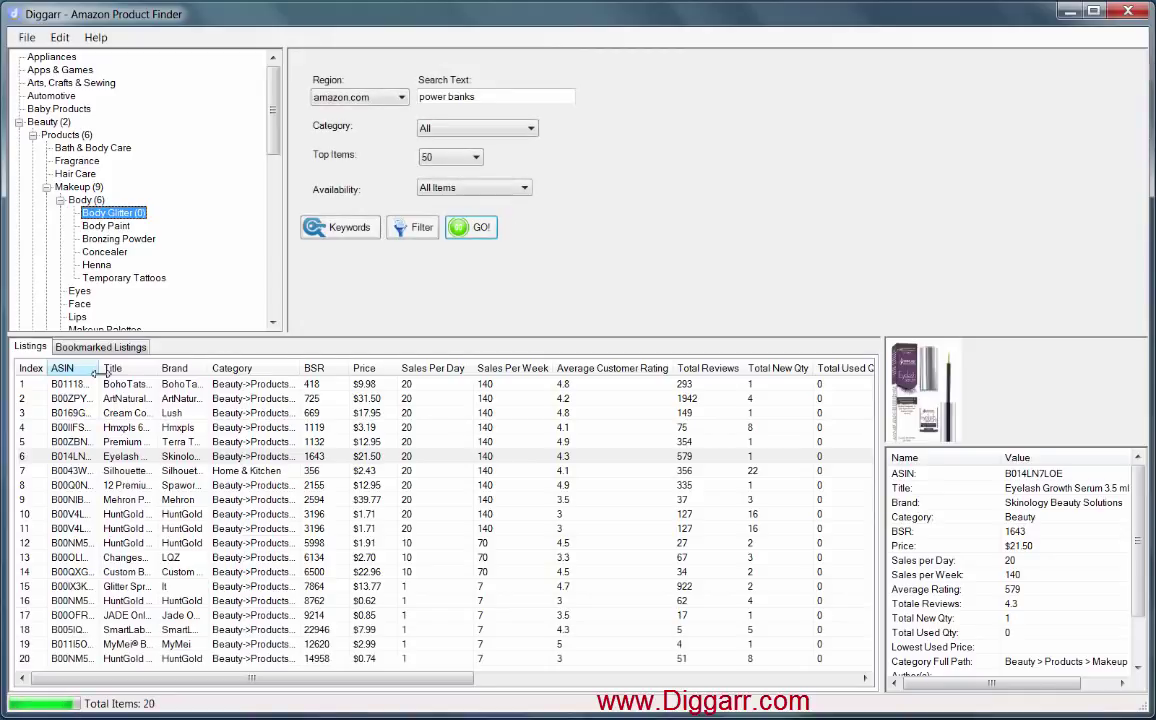
# Step: View the details of the 12 Premium Sheets listing and reduce the category tree's height to enlarge the listings area
pyautogui.click(218, 488)
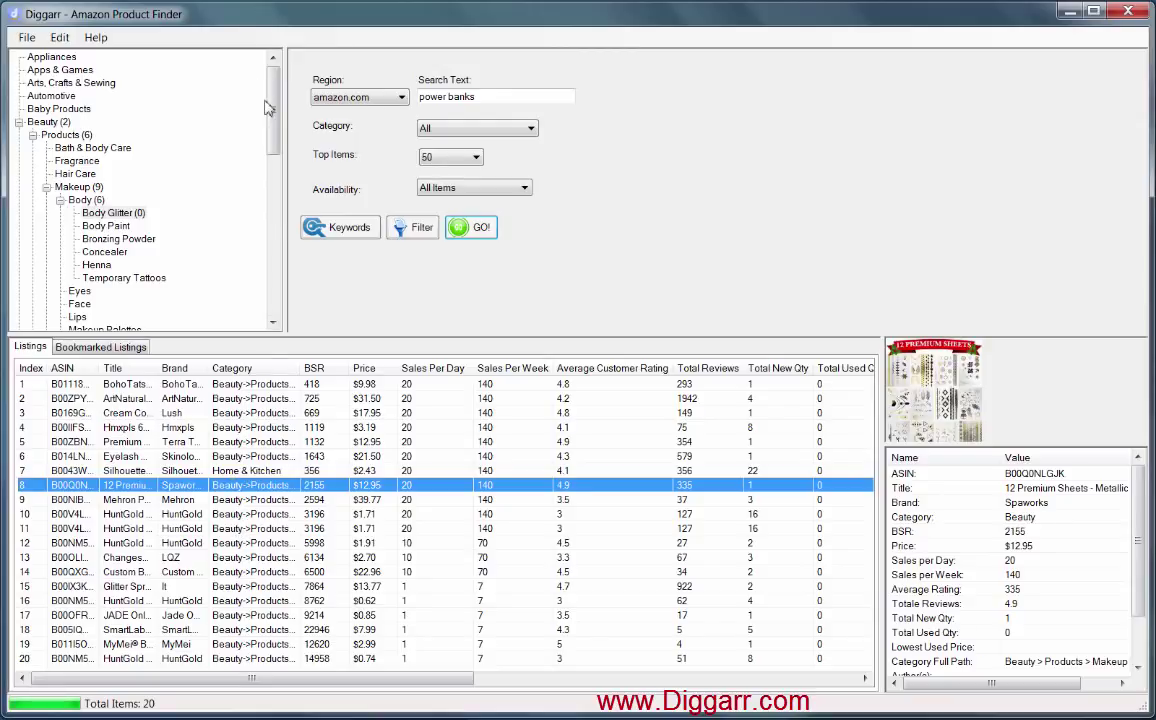
pyautogui.moveTo(270, 107)
pyautogui.mouseDown()
pyautogui.moveTo(284, 227)
pyautogui.moveTo(287, 101)
pyautogui.mouseUp()
pyautogui.moveTo(361, 339); pyautogui.dragTo(399, 257)
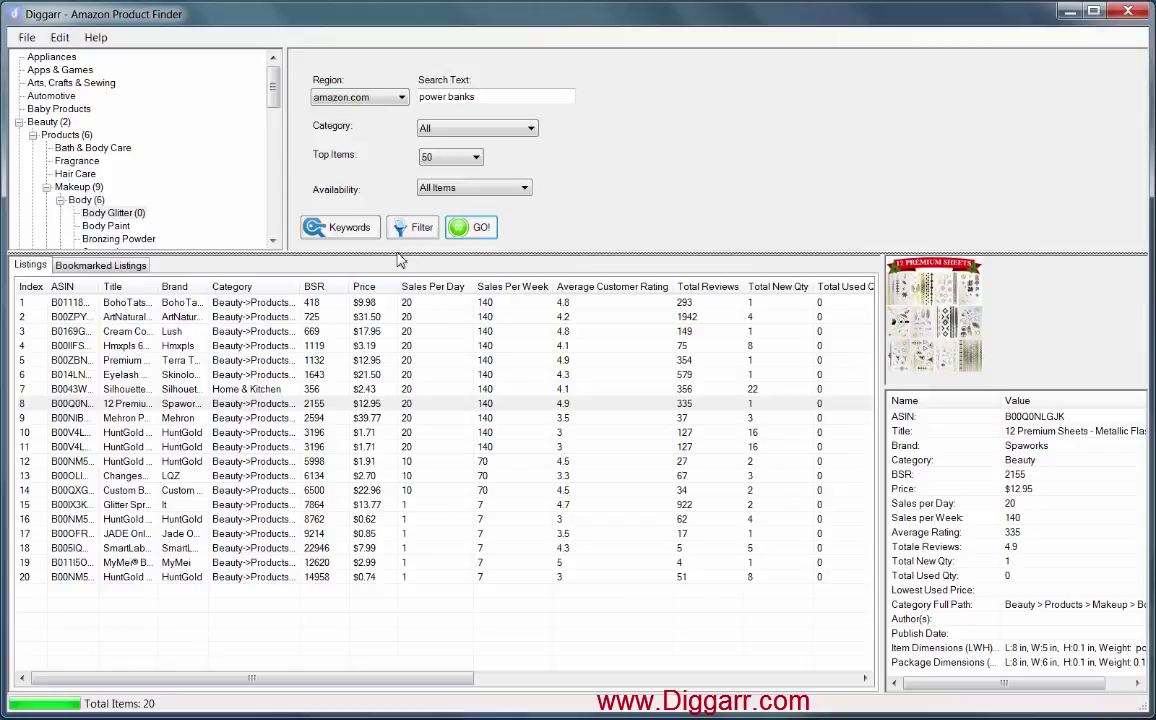